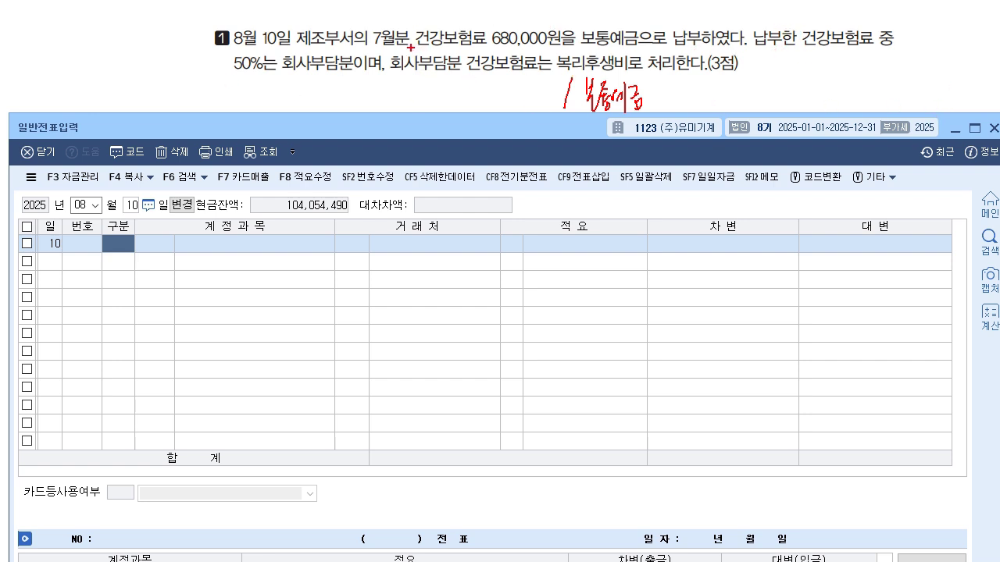
{"action": "left_click_drag", "start_coordinate": [416, 49], "coordinate": [522, 46]}
{"action": "mouse_move", "coordinate": [275, 95]}
{"action": "left_mouse_down"}
{"action": "mouse_move", "coordinate": [288, 109]}
{"action": "mouse_move", "coordinate": [328, 109]}
{"action": "mouse_move", "coordinate": [350, 133]}
{"action": "left_mouse_up"}
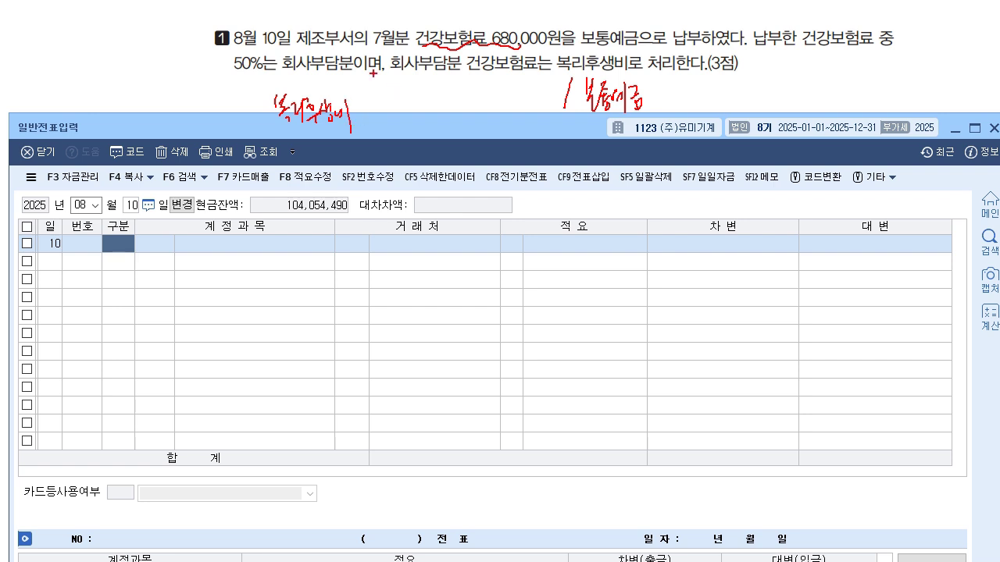
{"action": "mouse_move", "coordinate": [369, 98]}
{"action": "left_mouse_down"}
{"action": "mouse_move", "coordinate": [365, 125]}
{"action": "mouse_move", "coordinate": [395, 124]}
{"action": "left_mouse_up"}
{"action": "mouse_move", "coordinate": [293, 79]}
{"action": "left_mouse_down"}
{"action": "mouse_move", "coordinate": [334, 82]}
{"action": "mouse_move", "coordinate": [347, 97]}
{"action": "left_mouse_up"}
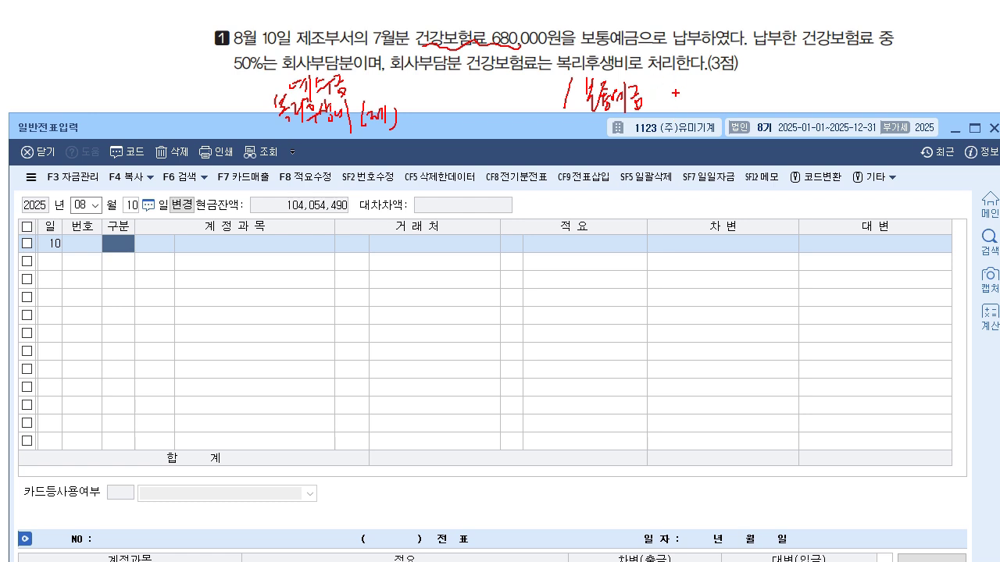
{"action": "mouse_move", "coordinate": [677, 76]}
{"action": "left_mouse_down"}
{"action": "mouse_move", "coordinate": [674, 103]}
{"action": "mouse_move", "coordinate": [735, 97]}
{"action": "left_mouse_up"}
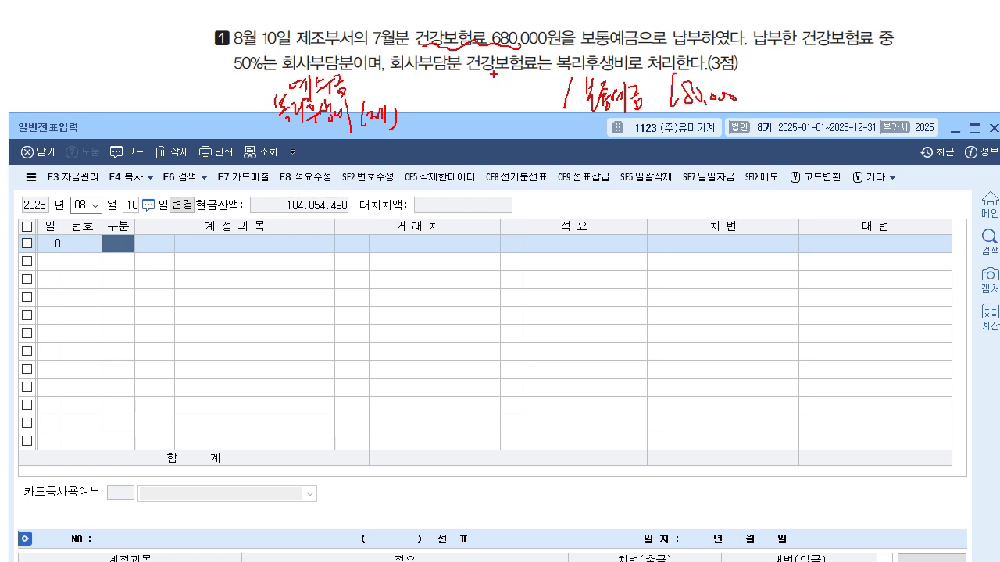
{"action": "mouse_move", "coordinate": [467, 75]}
{"action": "left_mouse_down"}
{"action": "mouse_move", "coordinate": [473, 89]}
{"action": "mouse_move", "coordinate": [524, 91]}
{"action": "left_mouse_up"}
{"action": "left_click_drag", "start_coordinate": [471, 111], "coordinate": [483, 120]}
{"action": "mouse_move", "coordinate": [487, 110]}
{"action": "left_mouse_down"}
{"action": "mouse_move", "coordinate": [489, 120]}
{"action": "mouse_move", "coordinate": [509, 120]}
{"action": "left_mouse_up"}
{"action": "left_click_drag", "start_coordinate": [516, 117], "coordinate": [534, 116]}
{"action": "key", "text": "Escape"}
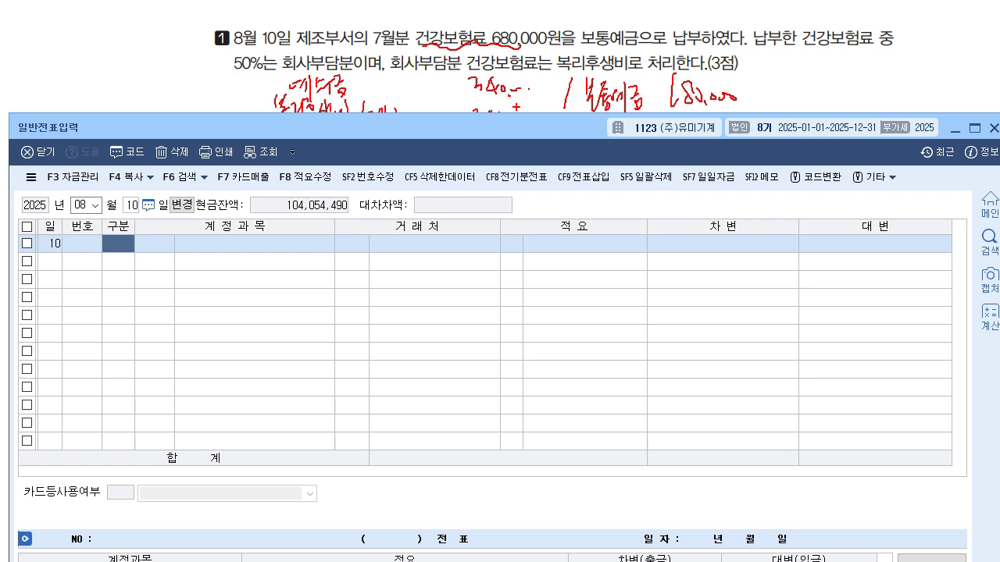
Enter a debit line on August 10 for account 254 예수금 with an amount of 340,000 won
{"action": "type", "text": "3"}
{"action": "key", "text": "Return"}
{"action": "type", "text": "254"}
{"action": "key", "text": "Return"}
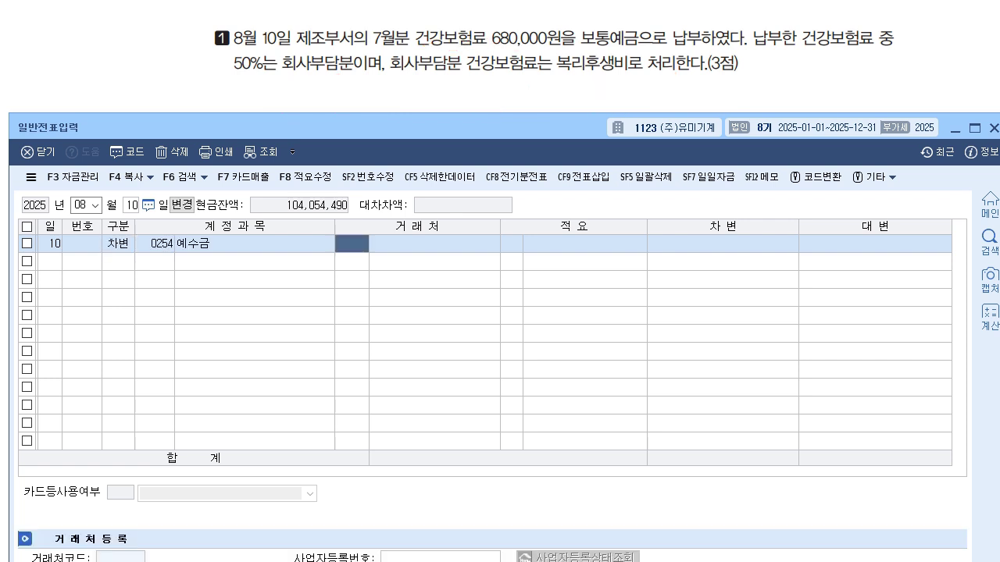
{"action": "key", "text": "Return"}
{"action": "key", "text": "Return"}
{"action": "type", "text": "3400000"}
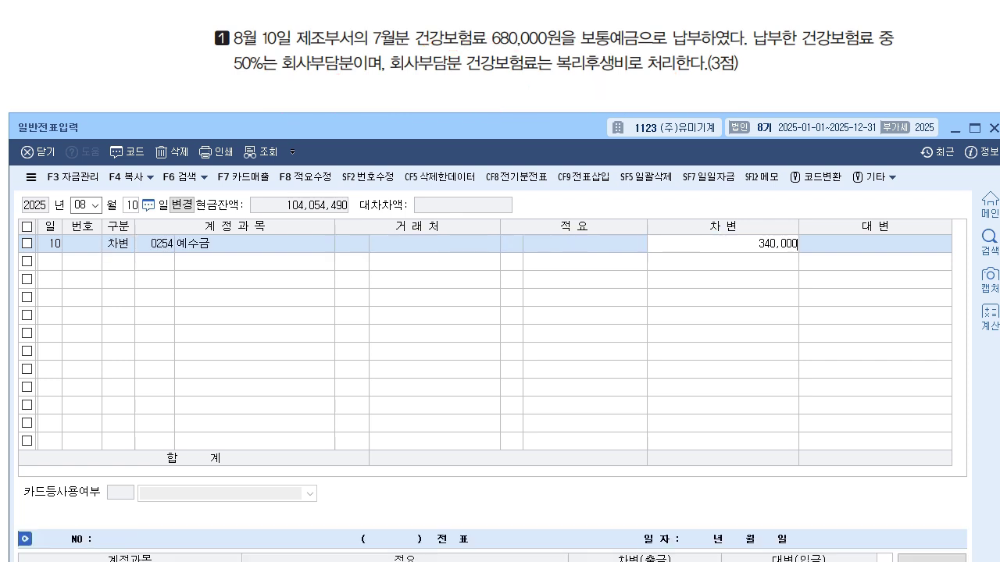
{"action": "key", "text": "Return"}
Add a second debit line for account 511 복리후생비 with an amount of 340,000 won
{"action": "type", "text": "3"}
{"action": "key", "text": "Return"}
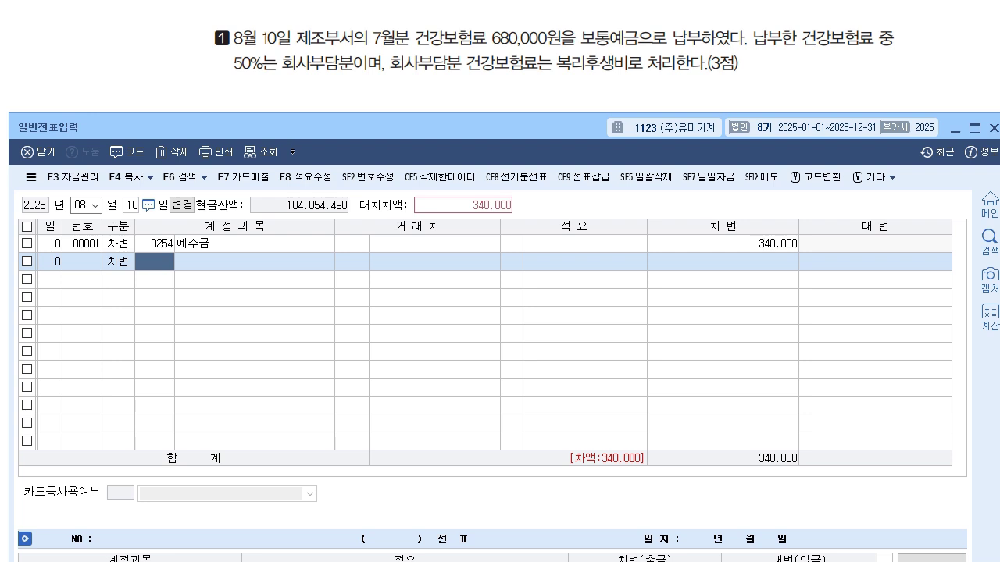
{"action": "type", "text": "511"}
{"action": "key", "text": "Return"}
{"action": "key", "text": "Return"}
{"action": "key", "text": "Return"}
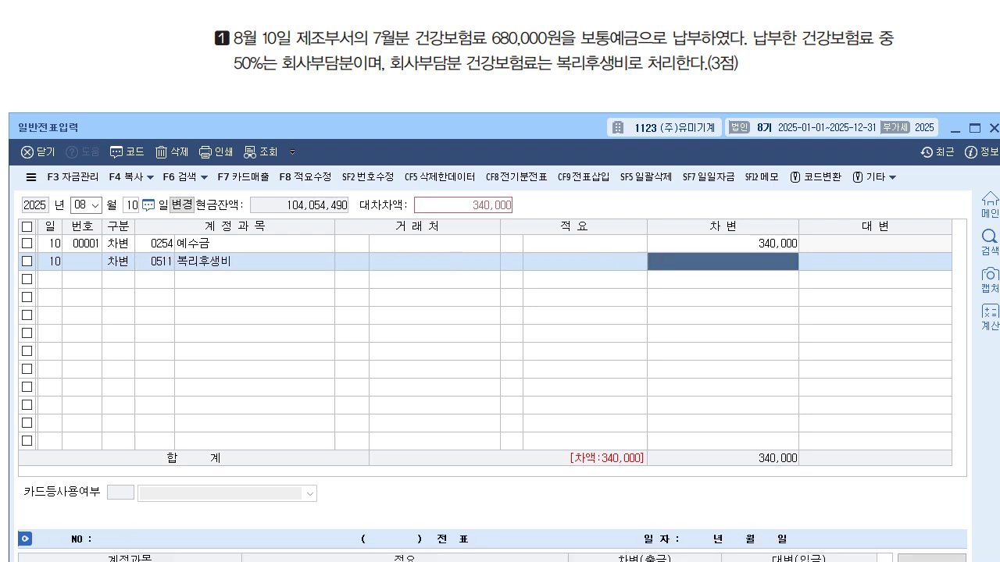
{"action": "type", "text": "340000"}
{"action": "key", "text": "Return"}
Balance the August 10 voucher with a credit line for account 103 보통예금 of 680,000 won
{"action": "type", "text": "4"}
{"action": "key", "text": "Return"}
{"action": "type", "text": "10"}
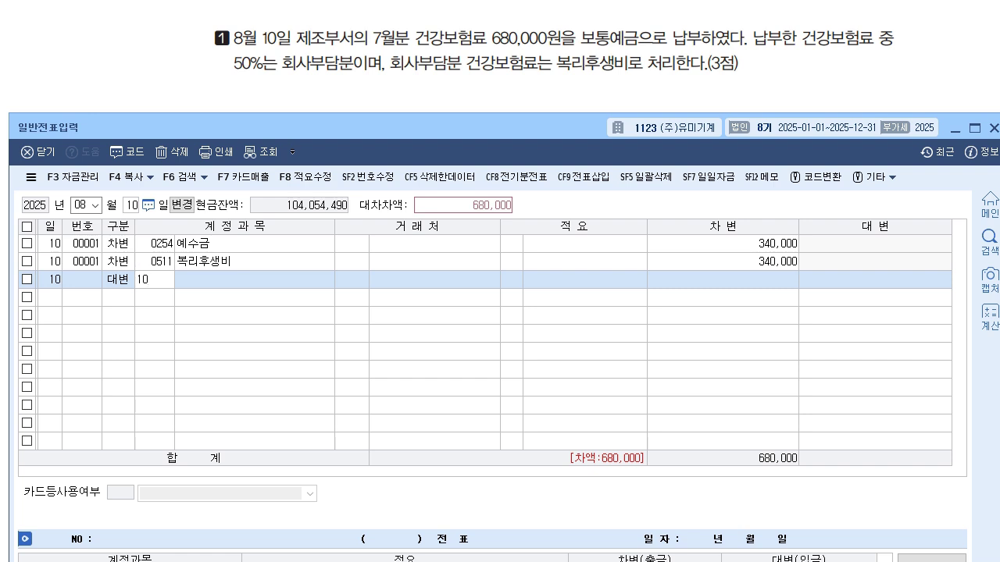
{"action": "type", "text": "3"}
{"action": "key", "text": "Return"}
{"action": "key", "text": "Return"}
{"action": "key", "text": "Return"}
{"action": "key", "text": "Return"}
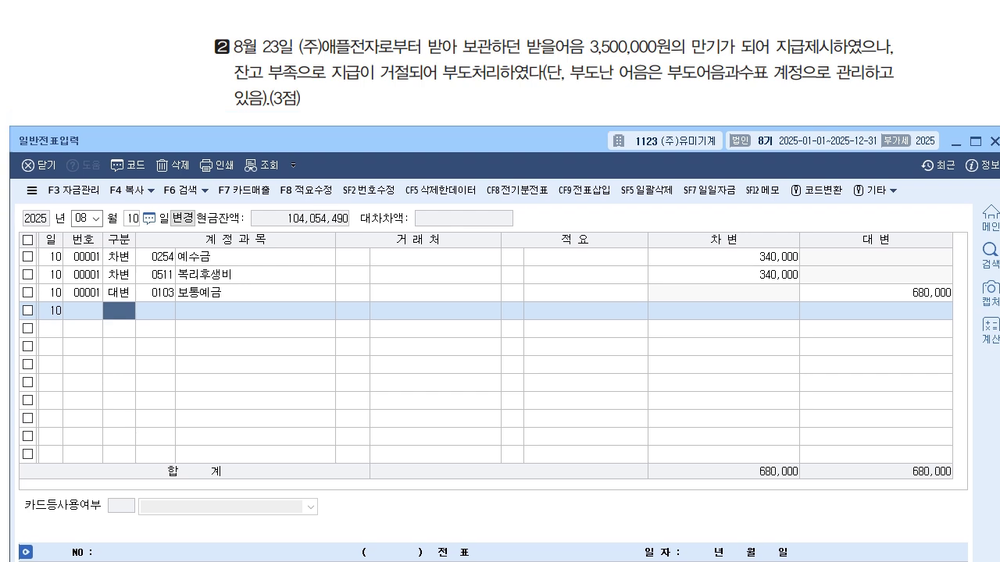
Change the voucher entry date to August 23
{"action": "key", "text": "Escape"}
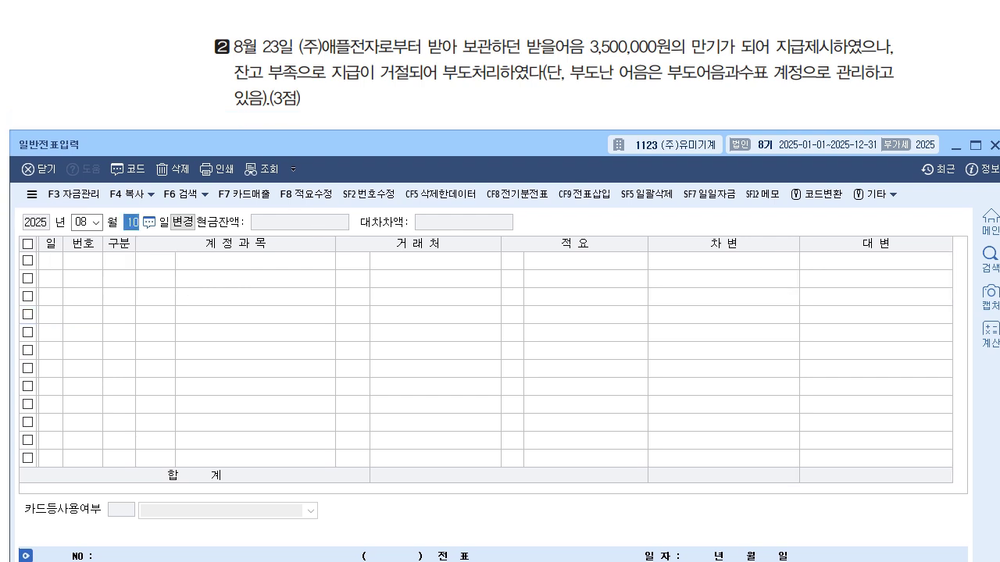
{"action": "type", "text": "23"}
{"action": "key", "text": "Return"}
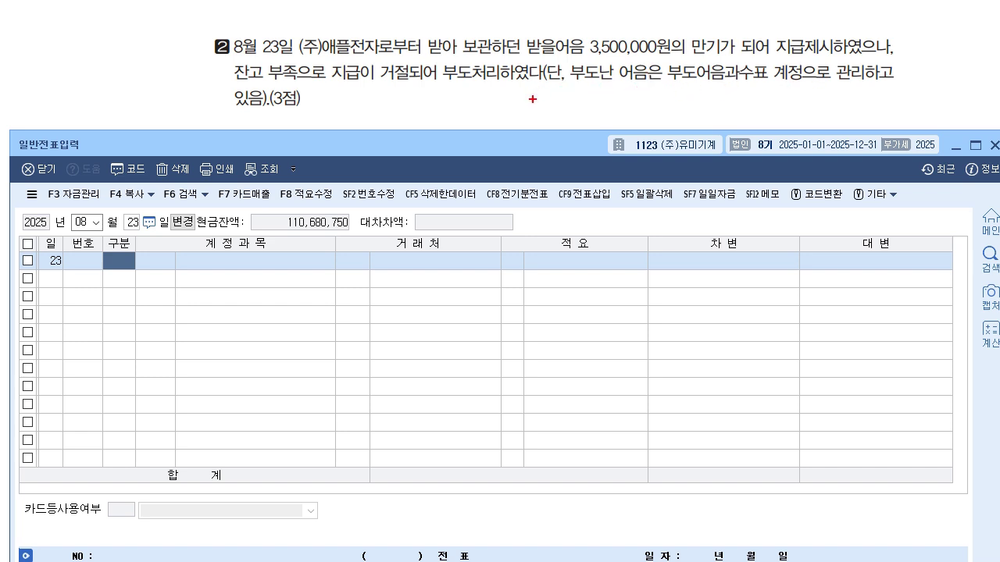
{"action": "left_click_drag", "start_coordinate": [534, 83], "coordinate": [521, 131]}
{"action": "mouse_move", "coordinate": [568, 99]}
{"action": "left_mouse_down"}
{"action": "mouse_move", "coordinate": [573, 111]}
{"action": "mouse_move", "coordinate": [590, 107]}
{"action": "mouse_move", "coordinate": [601, 119]}
{"action": "mouse_move", "coordinate": [638, 115]}
{"action": "mouse_move", "coordinate": [636, 126]}
{"action": "left_mouse_up"}
{"action": "mouse_move", "coordinate": [287, 83]}
{"action": "left_mouse_down"}
{"action": "mouse_move", "coordinate": [308, 110]}
{"action": "mouse_move", "coordinate": [305, 129]}
{"action": "mouse_move", "coordinate": [315, 101]}
{"action": "mouse_move", "coordinate": [328, 116]}
{"action": "mouse_move", "coordinate": [356, 103]}
{"action": "mouse_move", "coordinate": [367, 120]}
{"action": "mouse_move", "coordinate": [392, 101]}
{"action": "mouse_move", "coordinate": [393, 114]}
{"action": "left_mouse_up"}
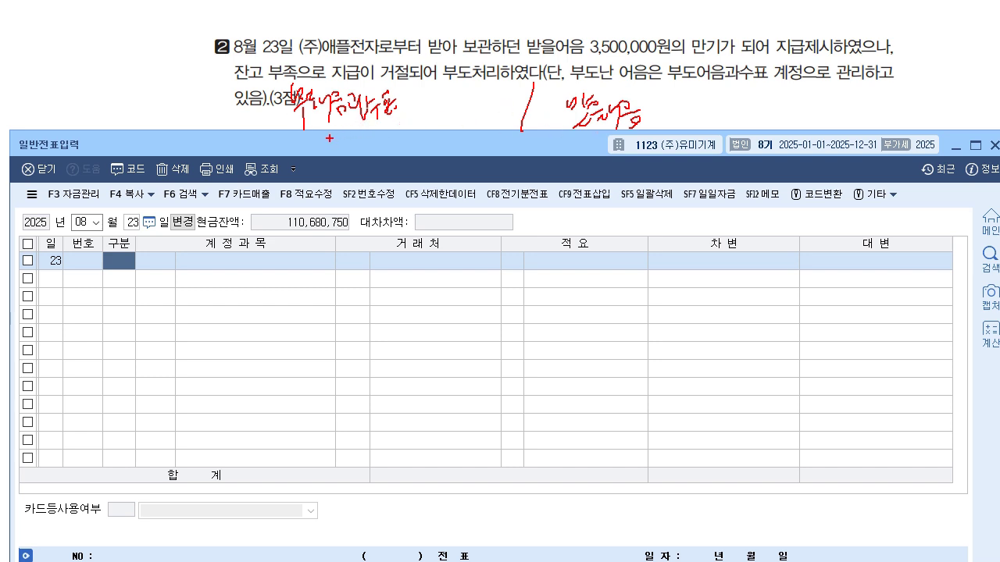
{"action": "mouse_move", "coordinate": [329, 138]}
{"action": "left_mouse_down"}
{"action": "mouse_move", "coordinate": [365, 156]}
{"action": "mouse_move", "coordinate": [388, 145]}
{"action": "mouse_move", "coordinate": [394, 166]}
{"action": "mouse_move", "coordinate": [406, 144]}
{"action": "mouse_move", "coordinate": [457, 157]}
{"action": "left_mouse_up"}
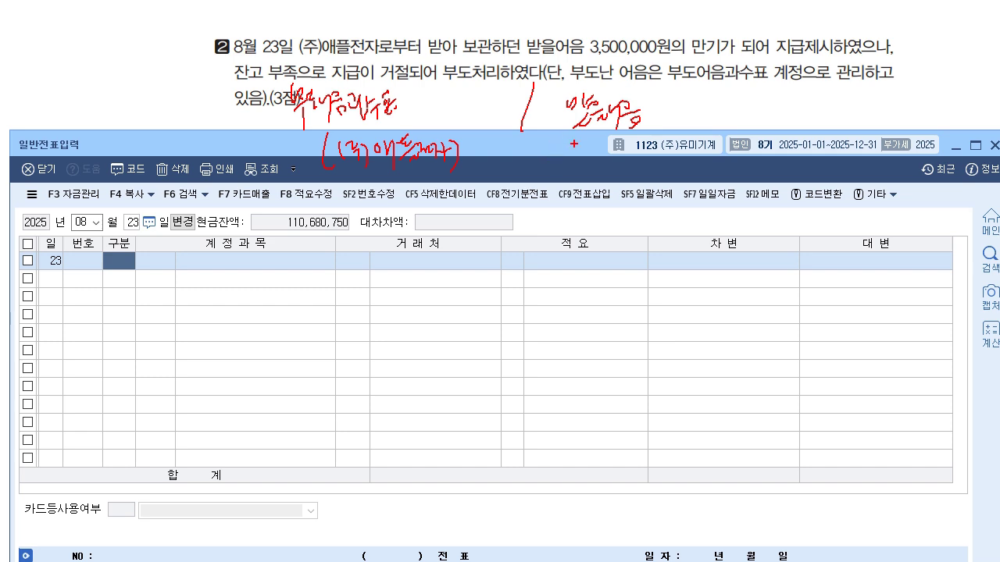
{"action": "mouse_move", "coordinate": [580, 139]}
{"action": "left_mouse_down"}
{"action": "mouse_move", "coordinate": [580, 156]}
{"action": "mouse_move", "coordinate": [602, 156]}
{"action": "left_mouse_up"}
{"action": "left_click_drag", "start_coordinate": [609, 142], "coordinate": [637, 156]}
{"action": "left_click_drag", "start_coordinate": [645, 144], "coordinate": [717, 153]}
{"action": "left_click_drag", "start_coordinate": [723, 136], "coordinate": [728, 154]}
{"action": "left_click_drag", "start_coordinate": [629, 48], "coordinate": [653, 114]}
{"action": "left_click_drag", "start_coordinate": [560, 46], "coordinate": [451, 104]}
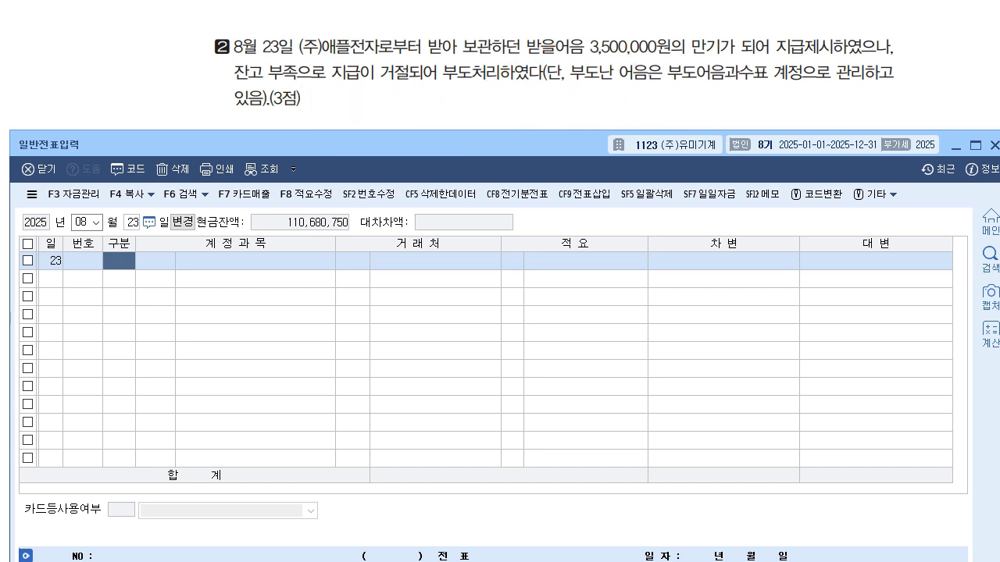
Enter a debit line for account 246 부도어음과수표 with client (주)애플전자 and 3,500,000 won
{"action": "key", "text": "Return"}
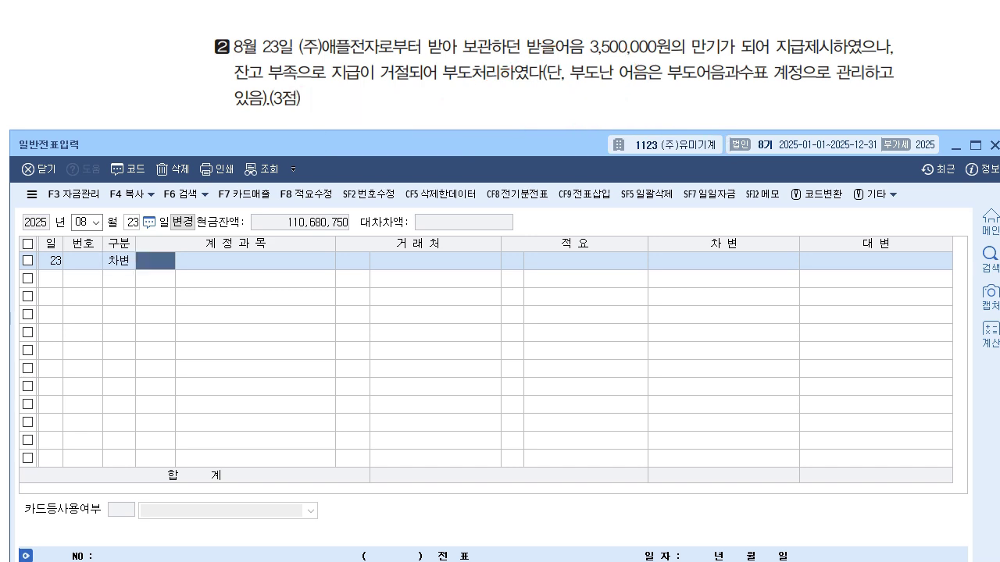
{"action": "type", "text": "246"}
{"action": "key", "text": "Return"}
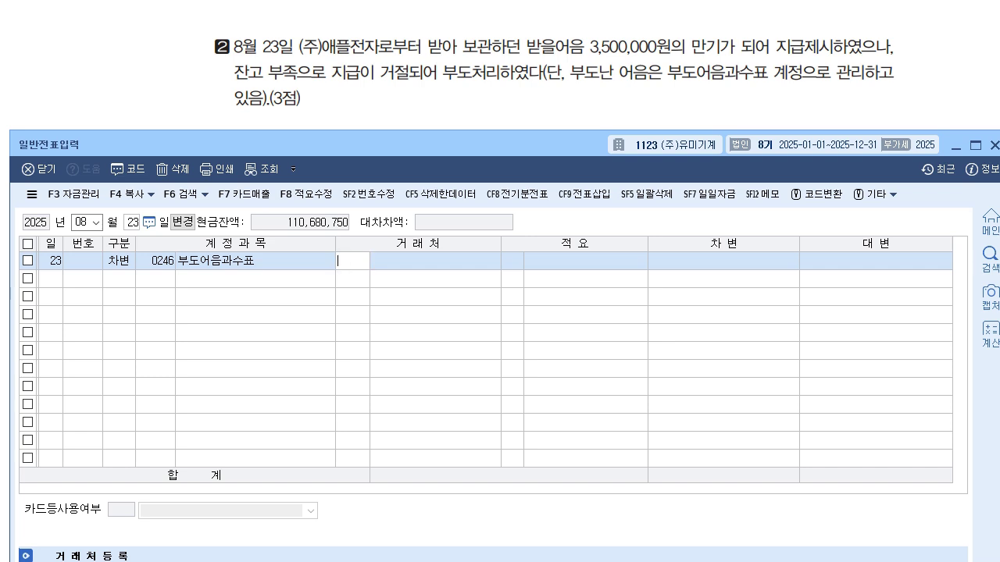
{"action": "type", "text": "애플"}
{"action": "key", "text": "Return"}
{"action": "key", "text": "Return"}
{"action": "key", "text": "Return"}
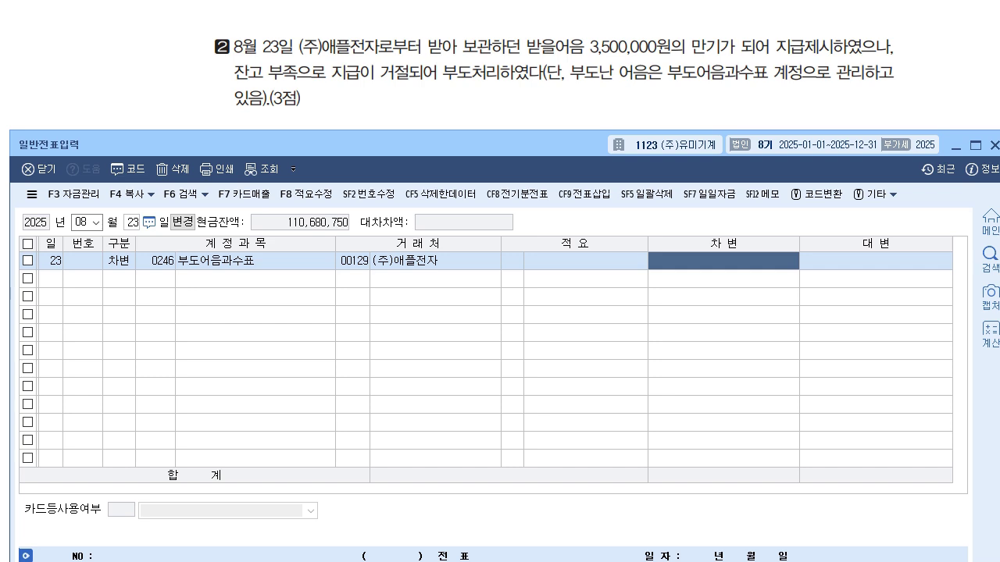
{"action": "type", "text": "3500000"}
{"action": "key", "text": "Return"}
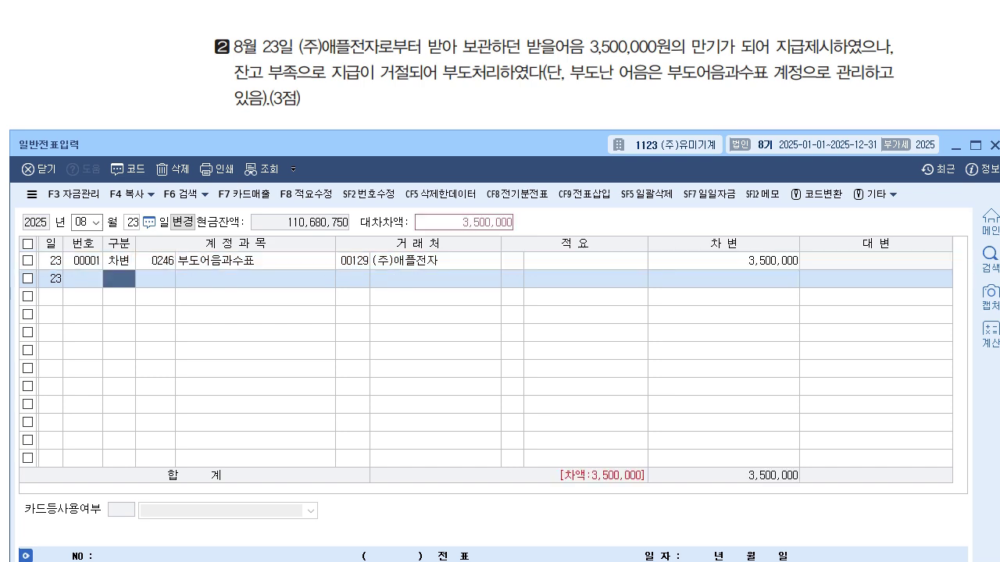
Add a credit line for account 110 받을어음 of 3,500,000 won and confirm (주)애플전자 as its client
{"action": "type", "text": "4110"}
{"action": "key", "text": "Return"}
{"action": "key", "text": "Return"}
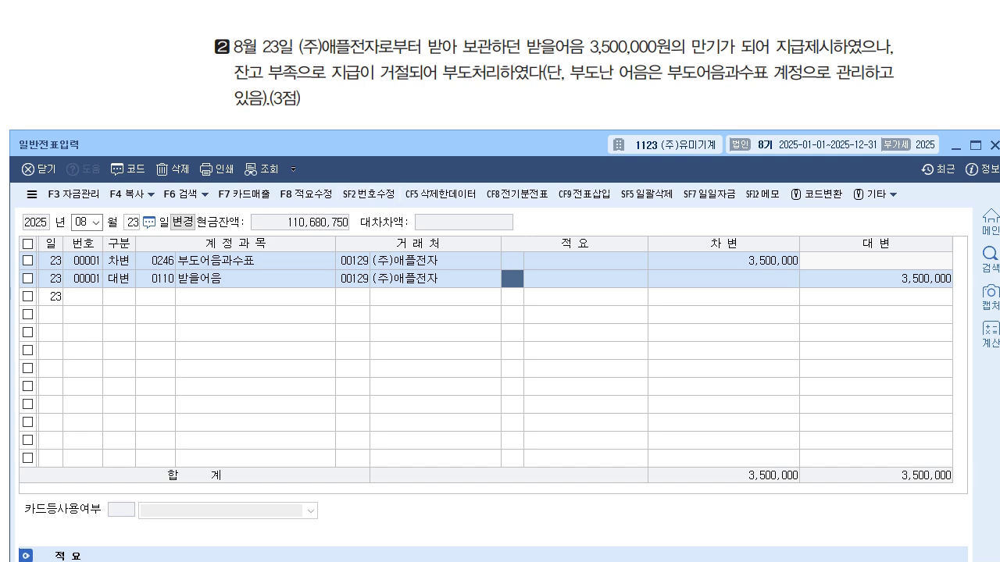
{"action": "left_click", "coordinate": [353, 279]}
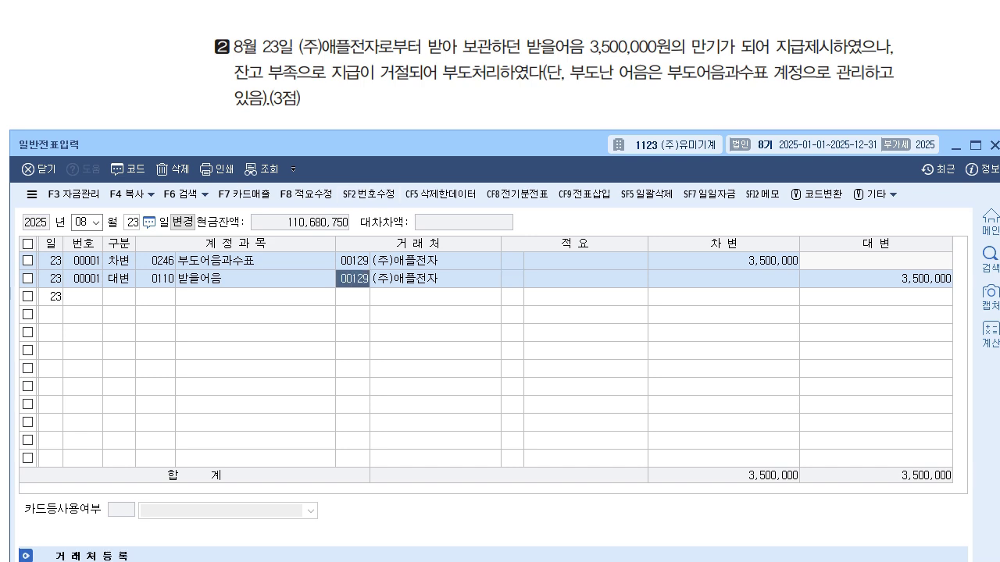
{"action": "key", "text": "Return"}
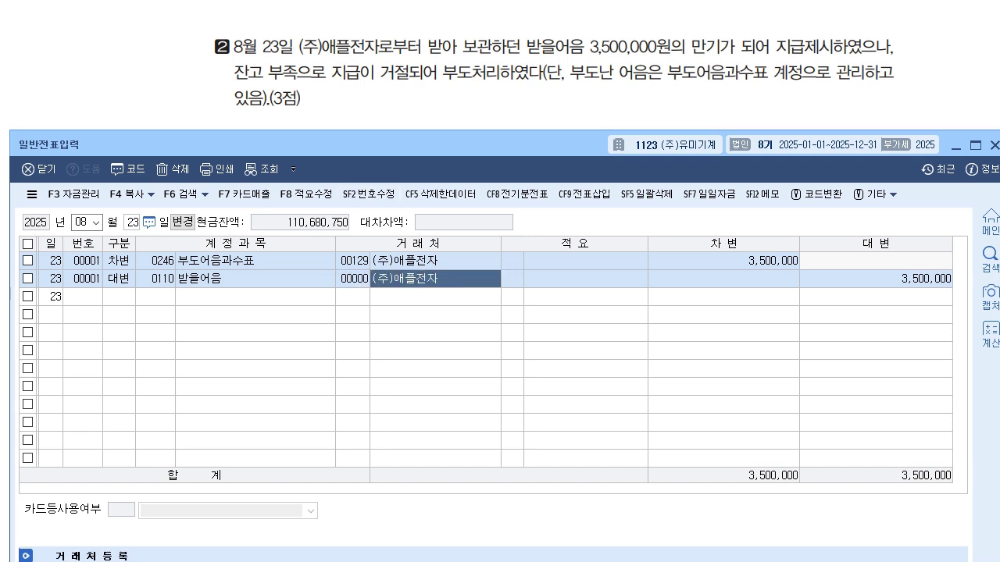
{"action": "key", "text": "Return"}
{"action": "key", "text": "Return"}
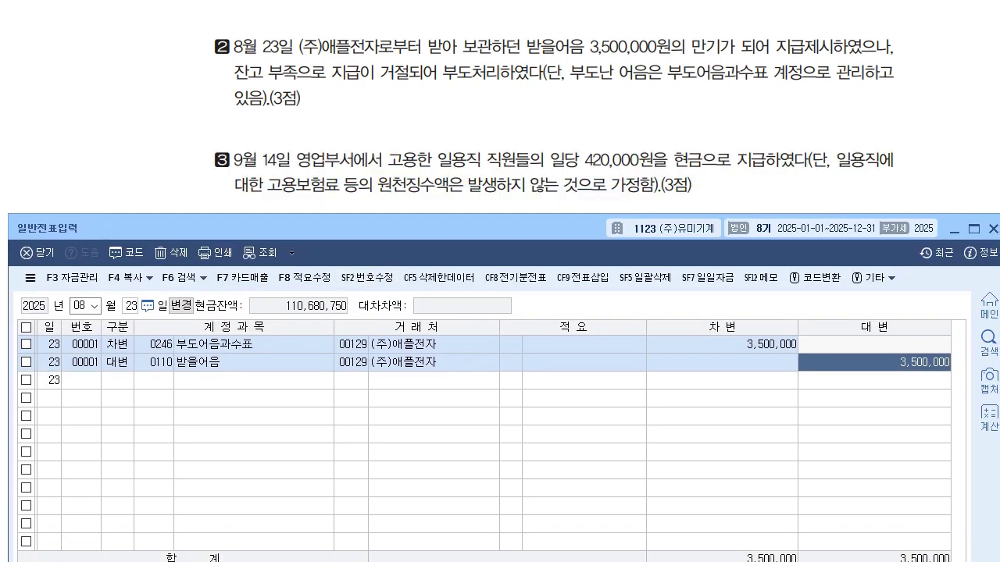
Change the voucher entry date to September 14
{"action": "left_click", "coordinate": [85, 306]}
{"action": "type", "text": "09"}
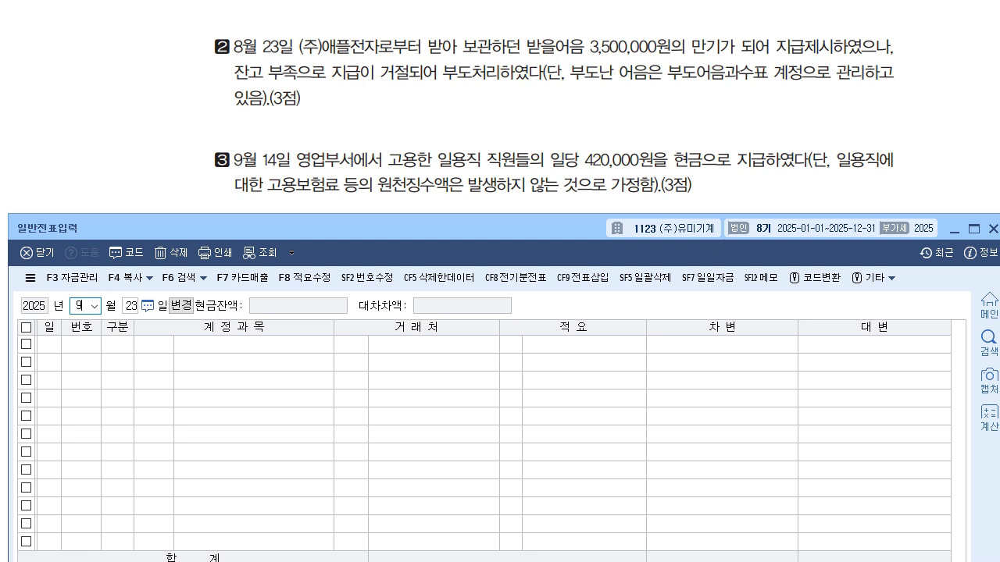
{"action": "key", "text": "Return"}
{"action": "type", "text": "14"}
{"action": "key", "text": "Return"}
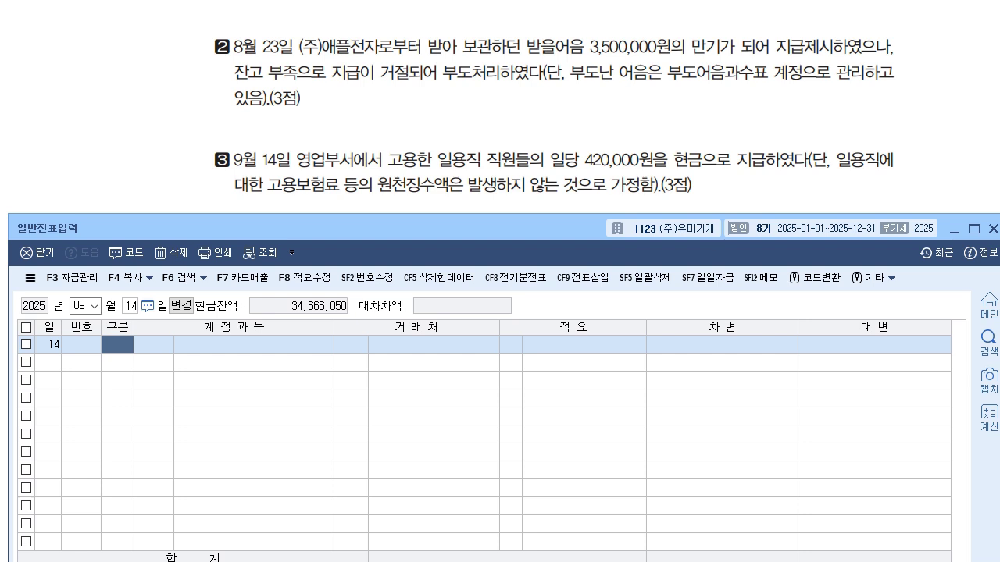
Enter a cash payment (출금) line for account 805 잡급 with an amount of 420,000 won
{"action": "type", "text": "1"}
{"action": "key", "text": "Return"}
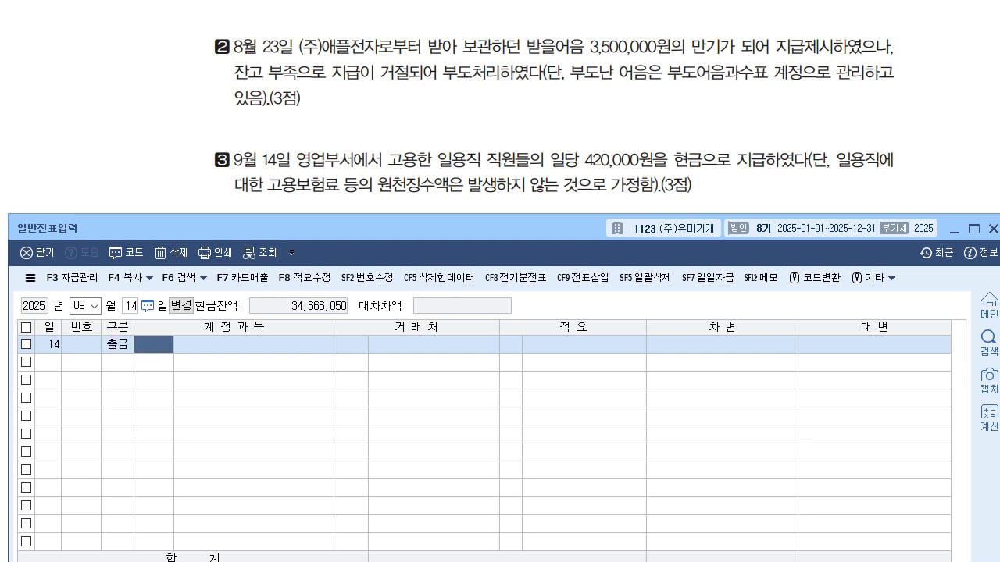
{"action": "type", "text": "805"}
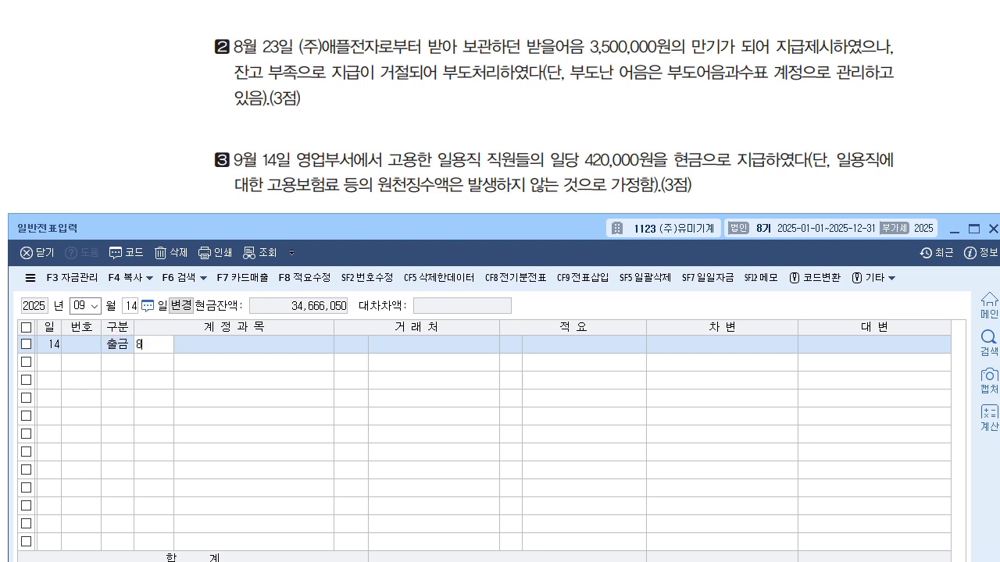
{"action": "key", "text": "Return"}
{"action": "key", "text": "Return"}
{"action": "key", "text": "Return"}
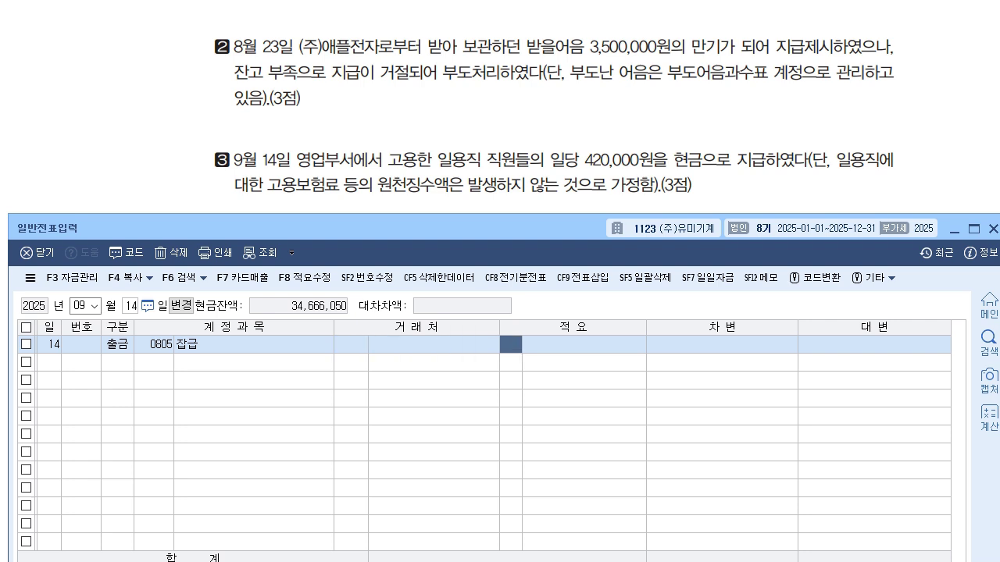
{"action": "key", "text": "Return"}
{"action": "type", "text": "4200000"}
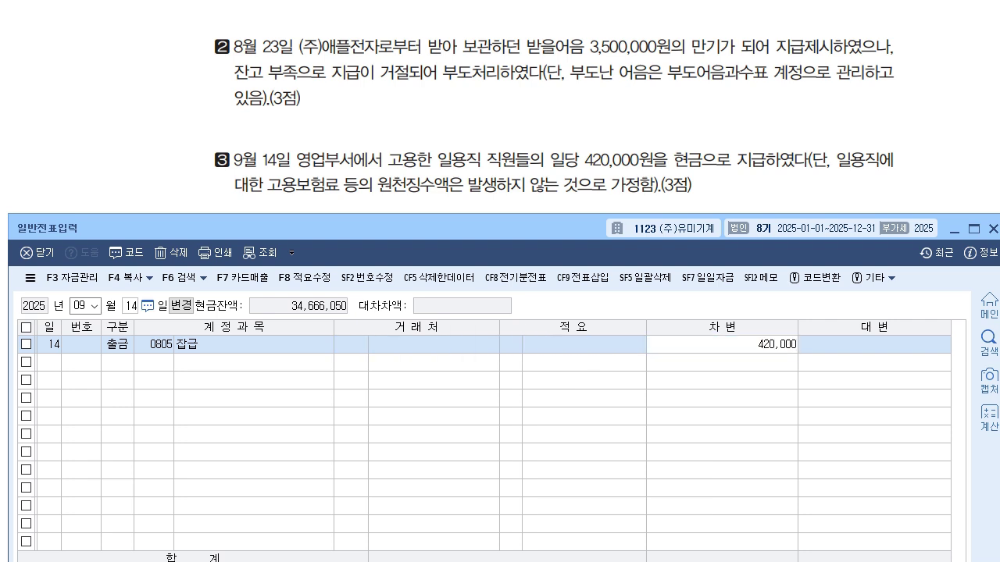
{"action": "key", "text": "Return"}
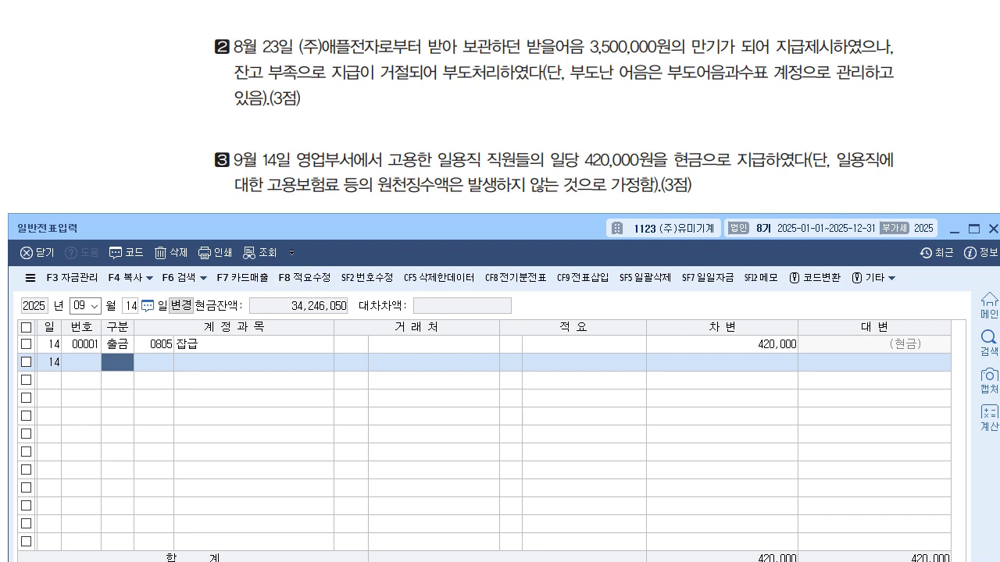
{"action": "left_click", "coordinate": [154, 345]}
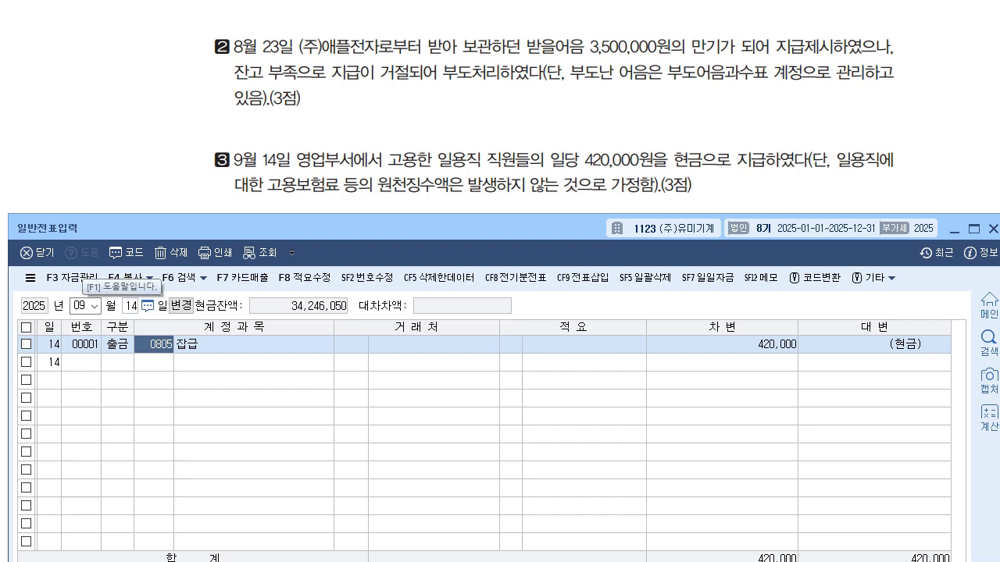
Check question 4 in the exam document and change the voucher entry date to September 26
{"action": "key", "text": "alt+Tab"}
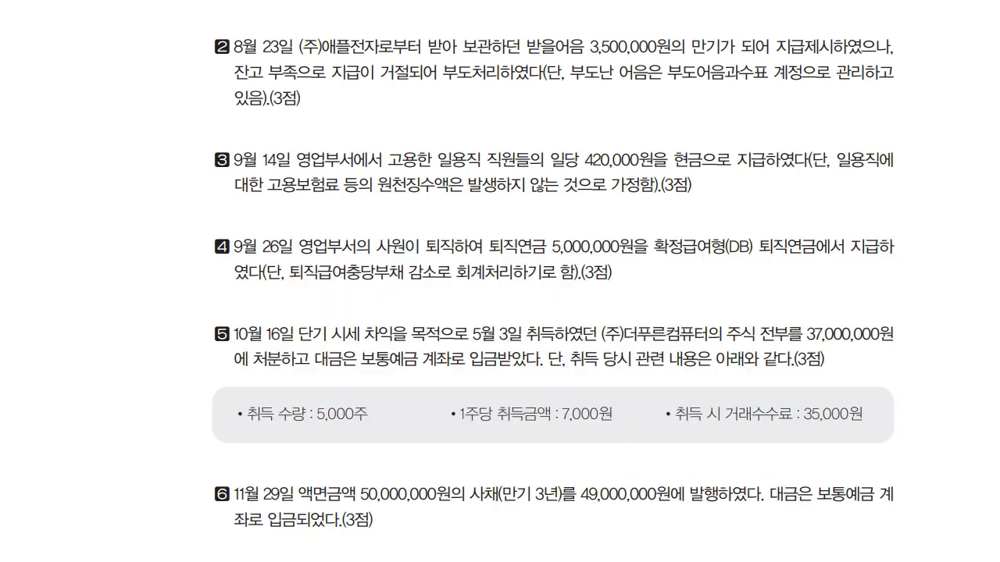
{"action": "scroll", "coordinate": [500, 281], "scroll_direction": "down", "scroll_amount": 5}
{"action": "scroll", "coordinate": [500, 281], "scroll_direction": "up", "scroll_amount": 3}
{"action": "scroll", "coordinate": [500, 281], "scroll_direction": "down", "scroll_amount": 2}
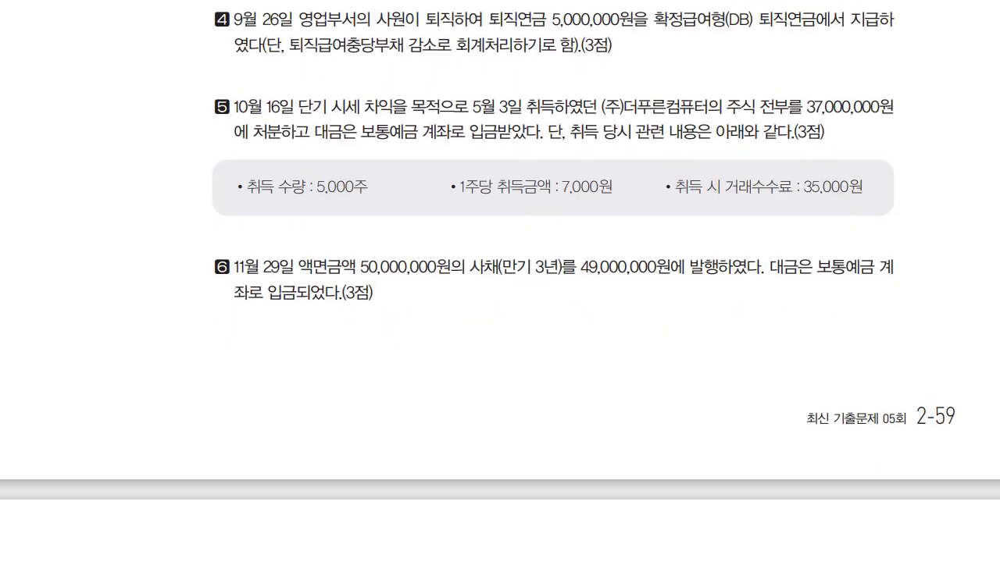
{"action": "scroll", "coordinate": [500, 281], "scroll_direction": "up", "scroll_amount": 1}
{"action": "scroll", "coordinate": [500, 282], "scroll_direction": "down", "scroll_amount": 1}
{"action": "key", "text": "alt+Tab"}
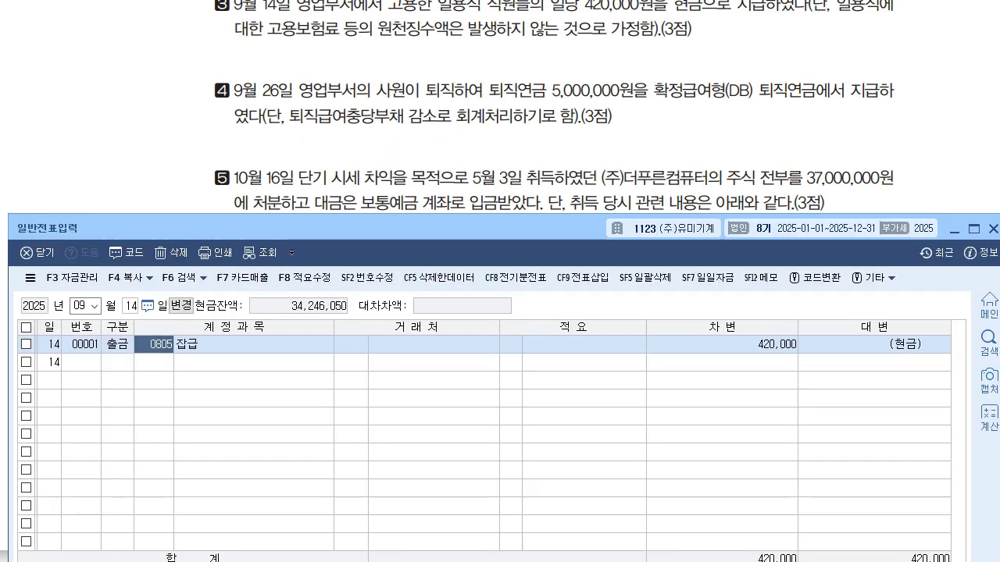
{"action": "key", "text": "Escape"}
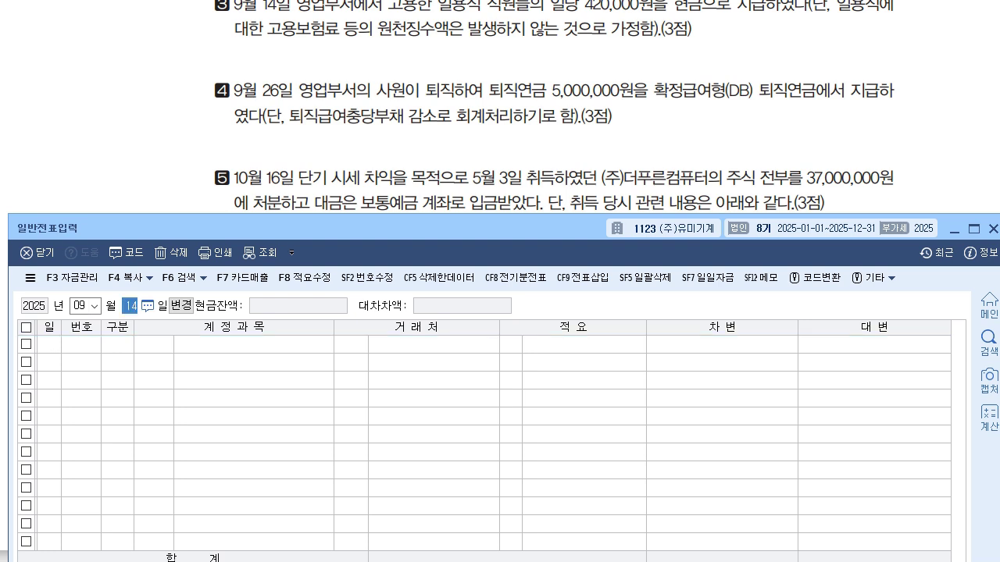
{"action": "type", "text": "26"}
{"action": "key", "text": "Return"}
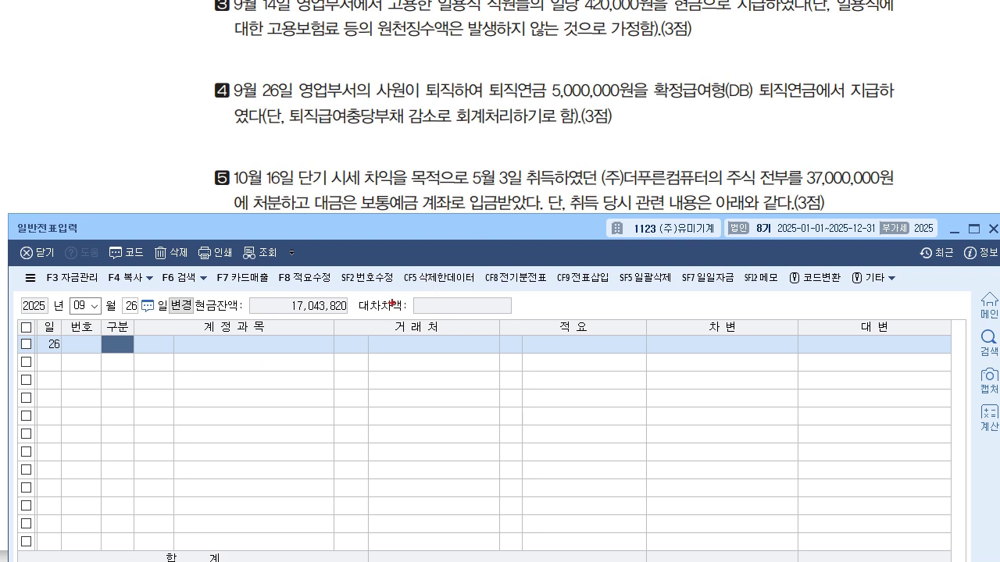
{"action": "left_click_drag", "start_coordinate": [672, 101], "coordinate": [789, 99]}
{"action": "mouse_move", "coordinate": [718, 48]}
{"action": "left_mouse_down"}
{"action": "mouse_move", "coordinate": [727, 72]}
{"action": "mouse_move", "coordinate": [742, 78]}
{"action": "mouse_move", "coordinate": [761, 67]}
{"action": "mouse_move", "coordinate": [801, 71]}
{"action": "left_mouse_up"}
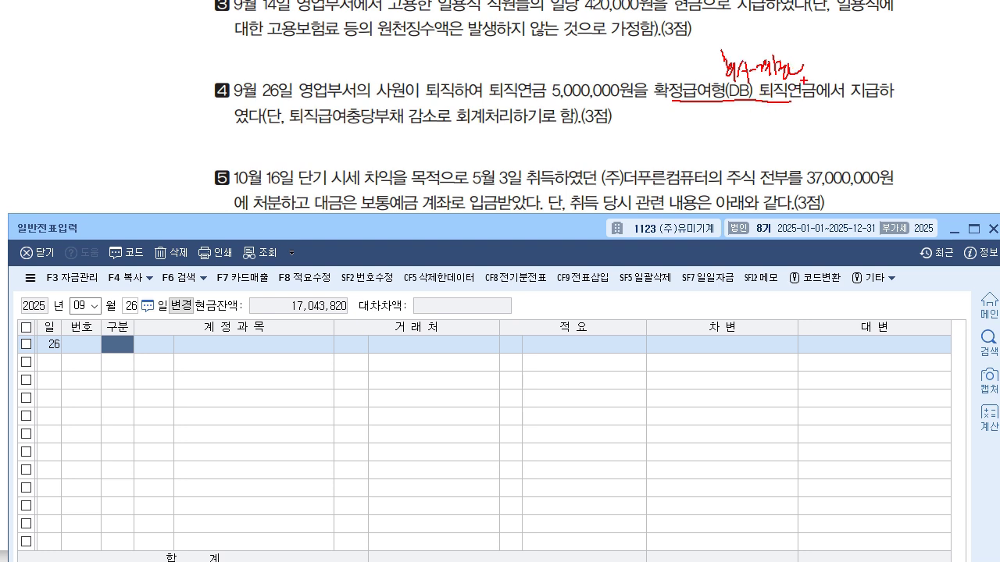
{"action": "mouse_move", "coordinate": [717, 107]}
{"action": "left_mouse_down"}
{"action": "mouse_move", "coordinate": [724, 118]}
{"action": "mouse_move", "coordinate": [762, 118]}
{"action": "mouse_move", "coordinate": [766, 130]}
{"action": "mouse_move", "coordinate": [790, 117]}
{"action": "mouse_move", "coordinate": [797, 134]}
{"action": "mouse_move", "coordinate": [815, 117]}
{"action": "mouse_move", "coordinate": [829, 117]}
{"action": "mouse_move", "coordinate": [837, 137]}
{"action": "mouse_move", "coordinate": [855, 121]}
{"action": "left_mouse_up"}
{"action": "mouse_move", "coordinate": [850, 116]}
{"action": "left_mouse_down"}
{"action": "mouse_move", "coordinate": [849, 127]}
{"action": "mouse_move", "coordinate": [872, 133]}
{"action": "mouse_move", "coordinate": [874, 112]}
{"action": "mouse_move", "coordinate": [885, 131]}
{"action": "mouse_move", "coordinate": [898, 119]}
{"action": "mouse_move", "coordinate": [902, 131]}
{"action": "mouse_move", "coordinate": [915, 122]}
{"action": "left_mouse_up"}
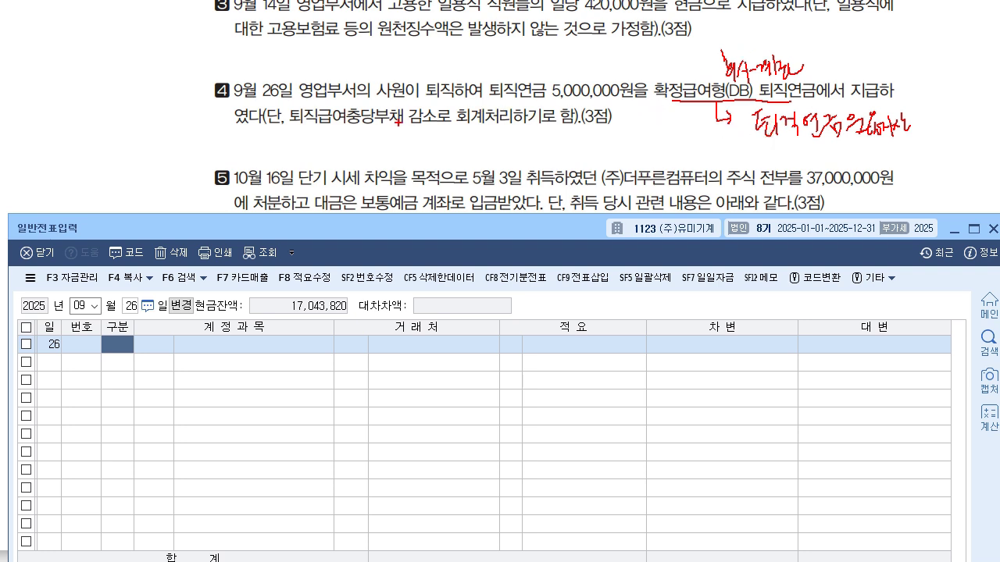
{"action": "mouse_move", "coordinate": [290, 125]}
{"action": "left_mouse_down"}
{"action": "mouse_move", "coordinate": [387, 134]}
{"action": "mouse_move", "coordinate": [428, 97]}
{"action": "mouse_move", "coordinate": [305, 100]}
{"action": "mouse_move", "coordinate": [332, 131]}
{"action": "left_mouse_up"}
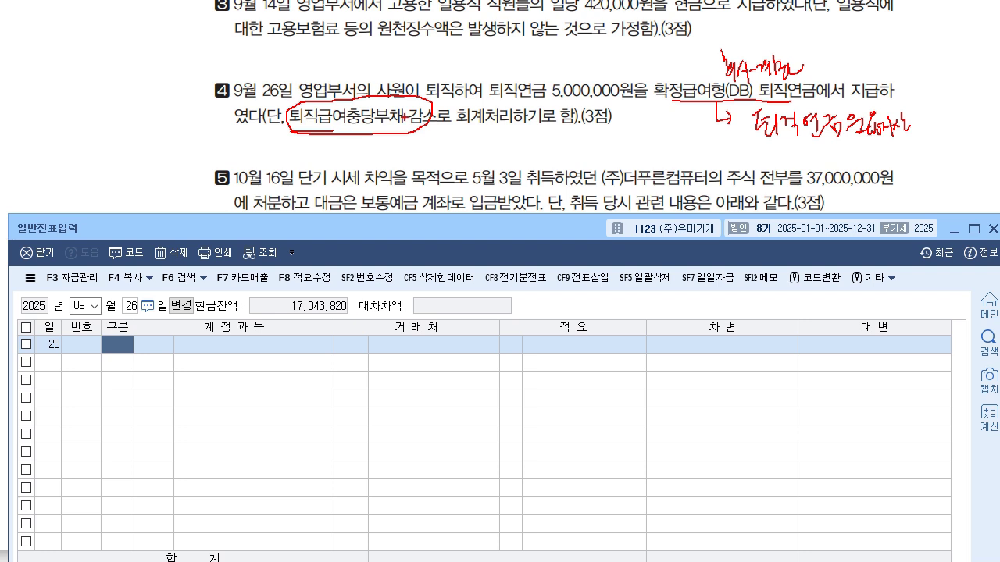
{"action": "left_click_drag", "start_coordinate": [376, 139], "coordinate": [393, 154]}
{"action": "left_click_drag", "start_coordinate": [399, 138], "coordinate": [407, 138]}
{"action": "mouse_move", "coordinate": [403, 134]}
{"action": "left_mouse_down"}
{"action": "mouse_move", "coordinate": [419, 153]}
{"action": "mouse_move", "coordinate": [483, 156]}
{"action": "left_mouse_up"}
{"action": "mouse_move", "coordinate": [481, 135]}
{"action": "left_mouse_down"}
{"action": "mouse_move", "coordinate": [502, 159]}
{"action": "mouse_move", "coordinate": [516, 146]}
{"action": "left_mouse_up"}
{"action": "left_click_drag", "start_coordinate": [603, 117], "coordinate": [601, 186]}
{"action": "mouse_move", "coordinate": [620, 153]}
{"action": "left_mouse_down"}
{"action": "mouse_move", "coordinate": [635, 138]}
{"action": "mouse_move", "coordinate": [641, 156]}
{"action": "mouse_move", "coordinate": [673, 144]}
{"action": "mouse_move", "coordinate": [692, 150]}
{"action": "left_mouse_up"}
{"action": "mouse_move", "coordinate": [711, 129]}
{"action": "left_mouse_down"}
{"action": "mouse_move", "coordinate": [723, 151]}
{"action": "mouse_move", "coordinate": [734, 143]}
{"action": "left_mouse_up"}
{"action": "left_click_drag", "start_coordinate": [728, 146], "coordinate": [759, 157]}
{"action": "mouse_move", "coordinate": [761, 141]}
{"action": "left_mouse_down"}
{"action": "mouse_move", "coordinate": [765, 156]}
{"action": "mouse_move", "coordinate": [771, 148]}
{"action": "left_mouse_up"}
{"action": "left_click_drag", "start_coordinate": [773, 133], "coordinate": [777, 151]}
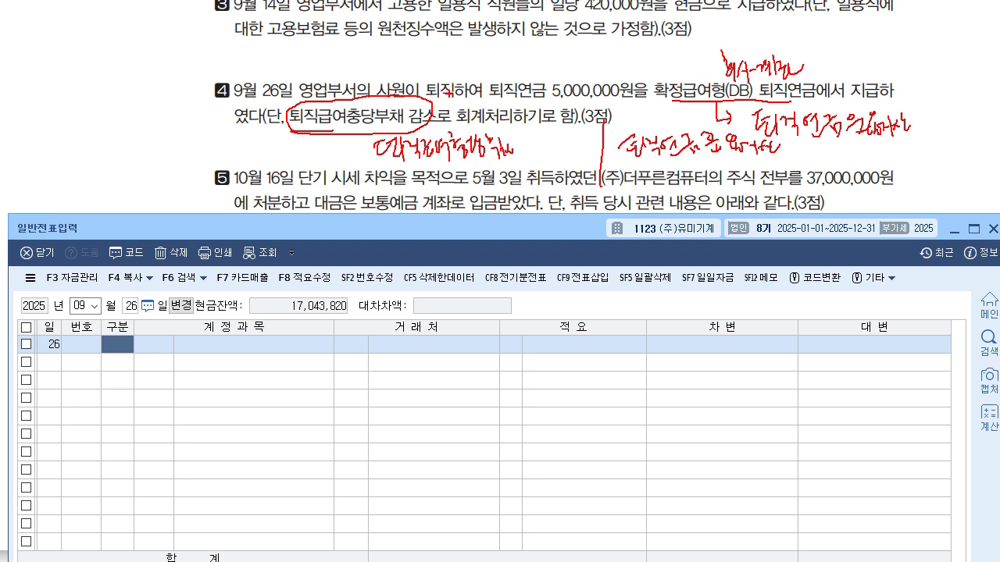
{"action": "left_click_drag", "start_coordinate": [431, 100], "coordinate": [426, 111]}
{"action": "key", "text": "Escape"}
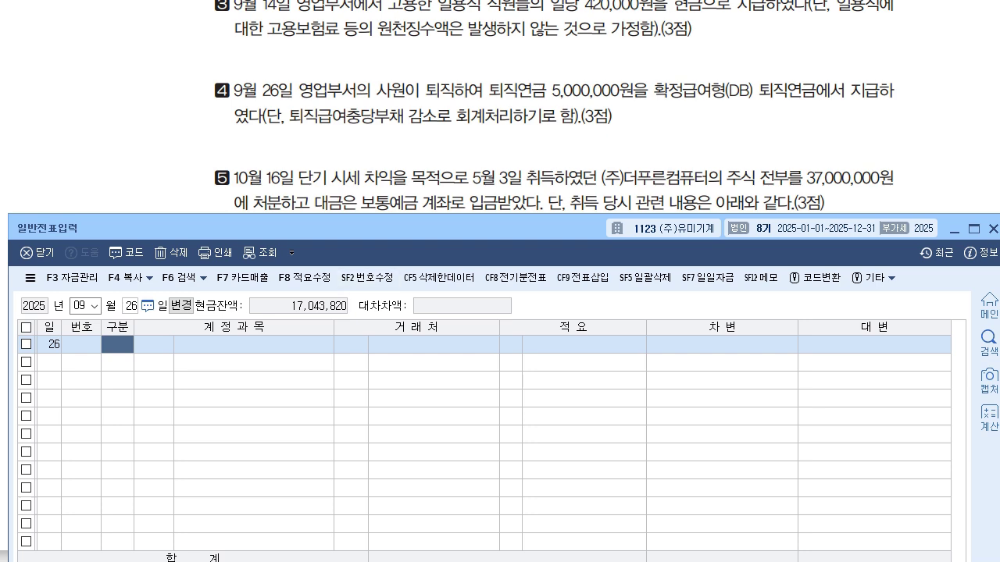
Open the trial balance (합계잔액시산표) and query it as of September 26, 2025
{"action": "key", "text": "alt+Tab"}
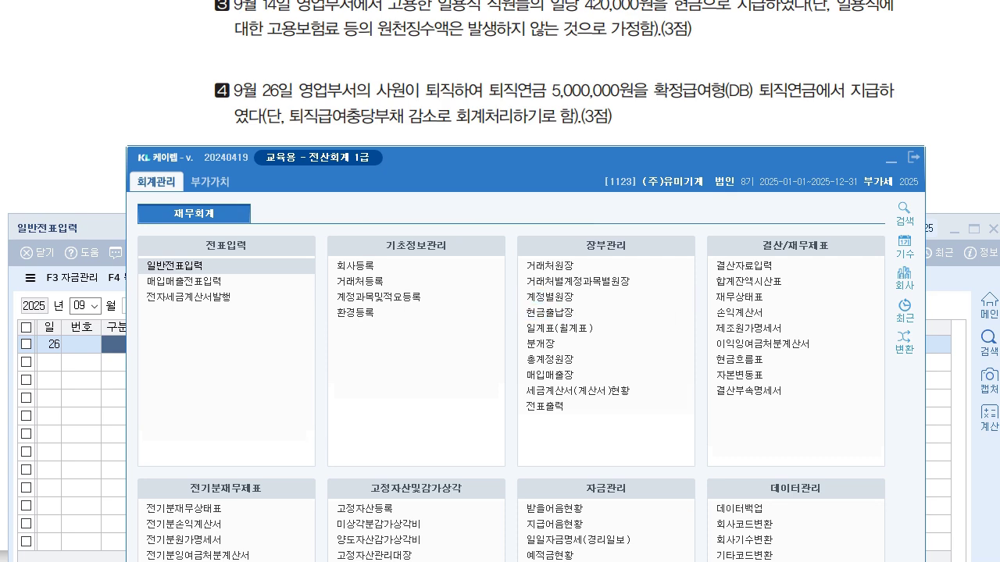
{"action": "left_click", "coordinate": [765, 281]}
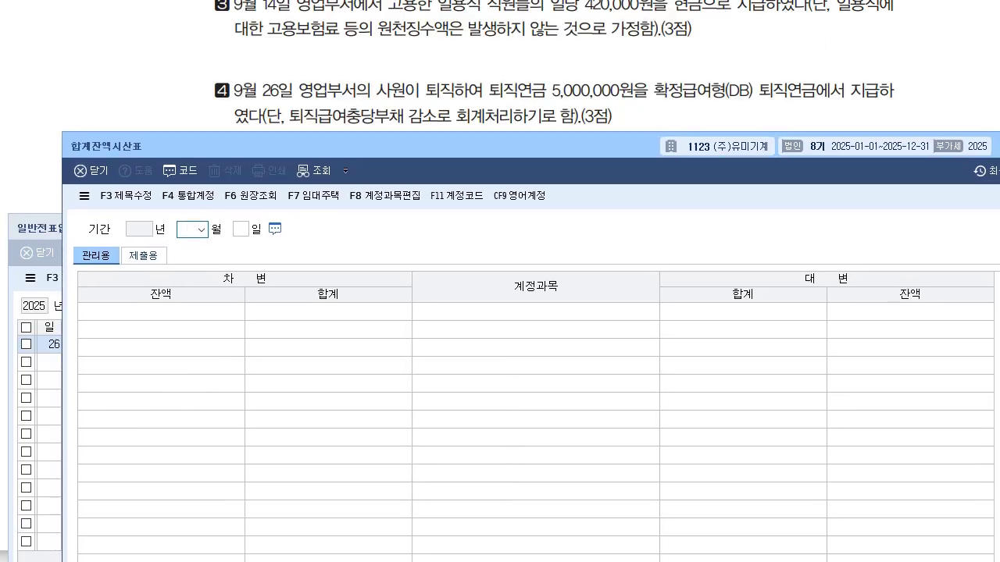
{"action": "type", "text": "9"}
{"action": "key", "text": "Return"}
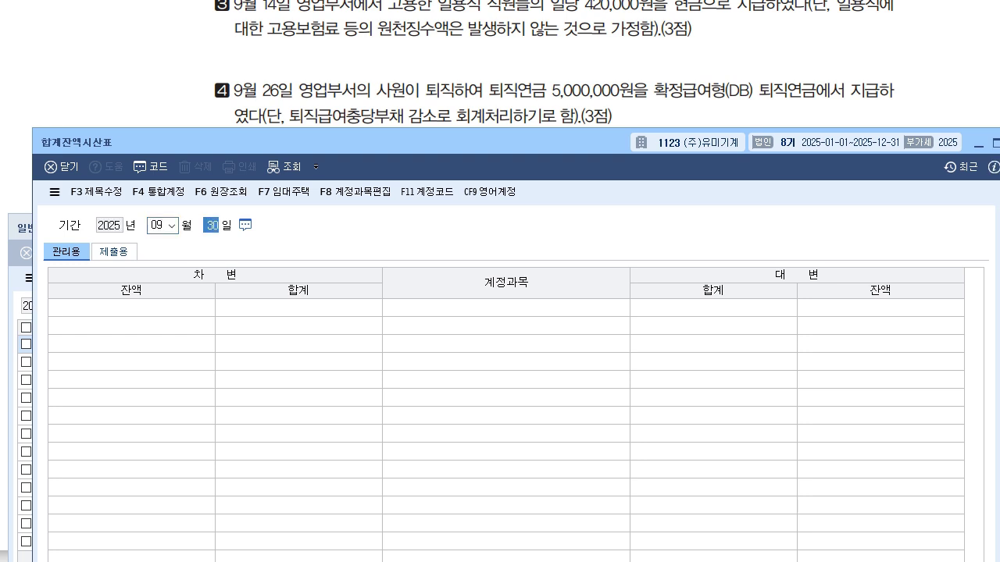
{"action": "type", "text": "26"}
{"action": "key", "text": "Return"}
{"action": "left_click_drag", "start_coordinate": [375, 142], "coordinate": [369, 138]}
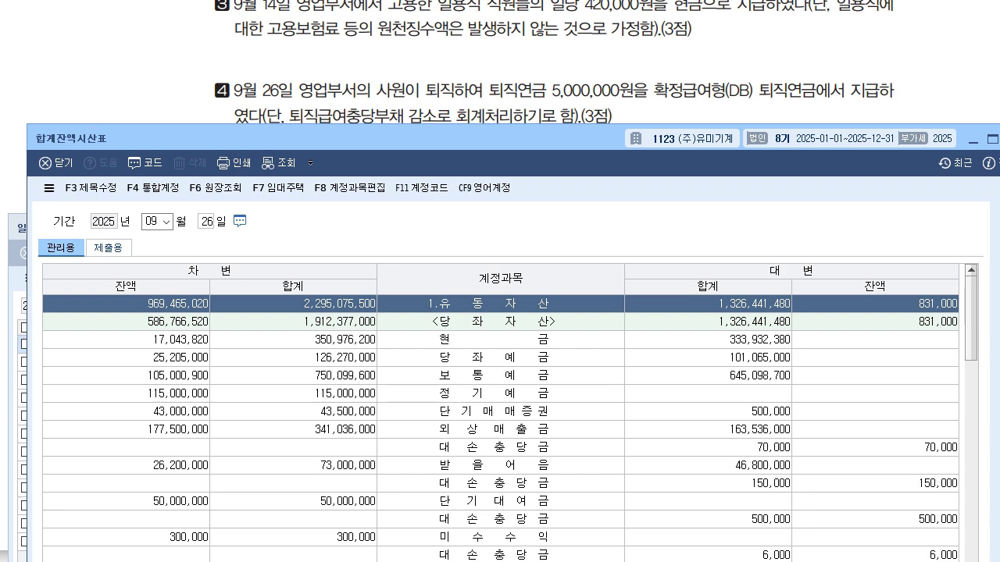
Examine the 퇴직연금운용자산 and 퇴직급여충당부채 balances in the trial balance, then return to general voucher entry
{"action": "scroll", "coordinate": [500, 421], "scroll_direction": "down", "scroll_amount": 7}
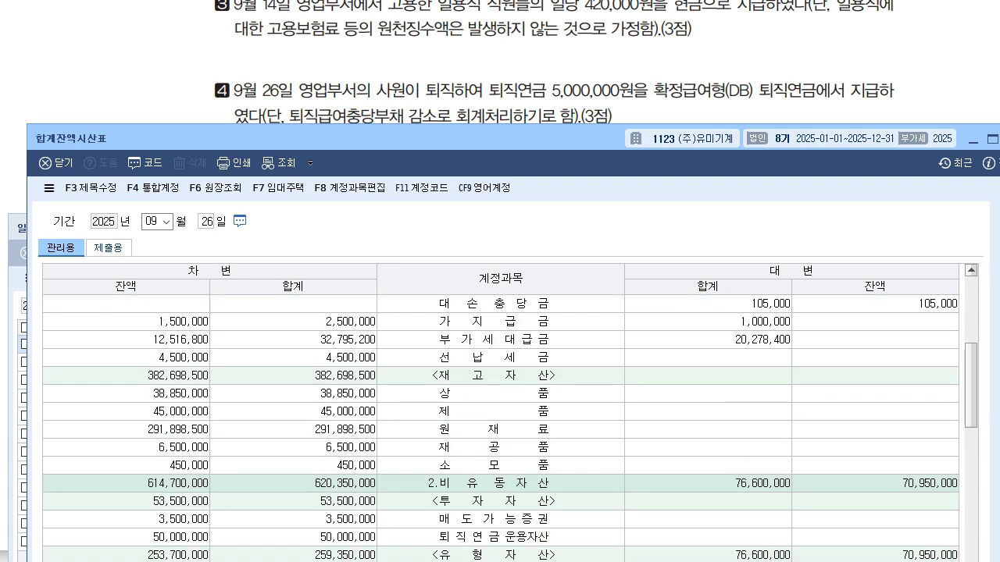
{"action": "left_click_drag", "start_coordinate": [375, 139], "coordinate": [373, 144]}
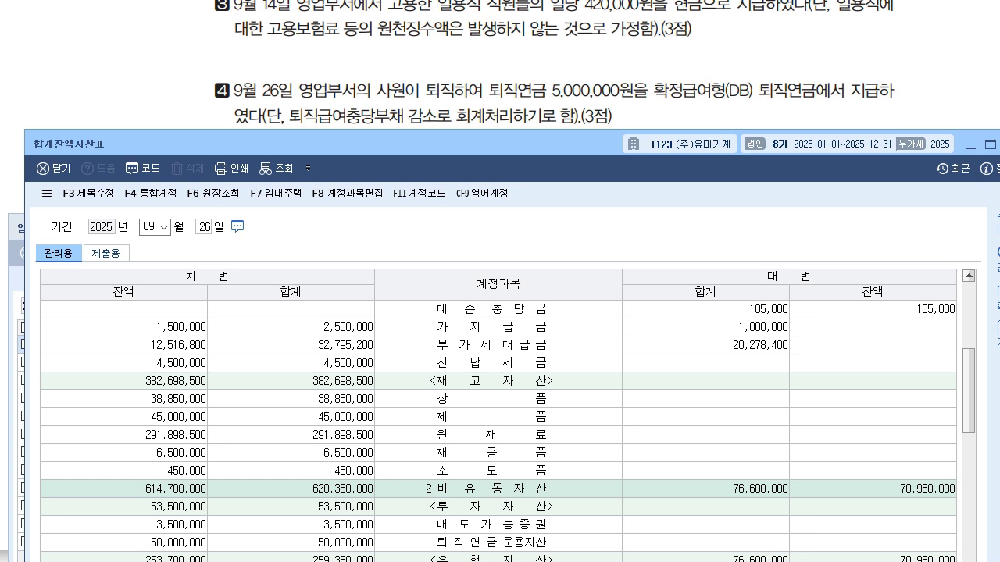
{"action": "scroll", "coordinate": [498, 429], "scroll_direction": "down", "scroll_amount": 8}
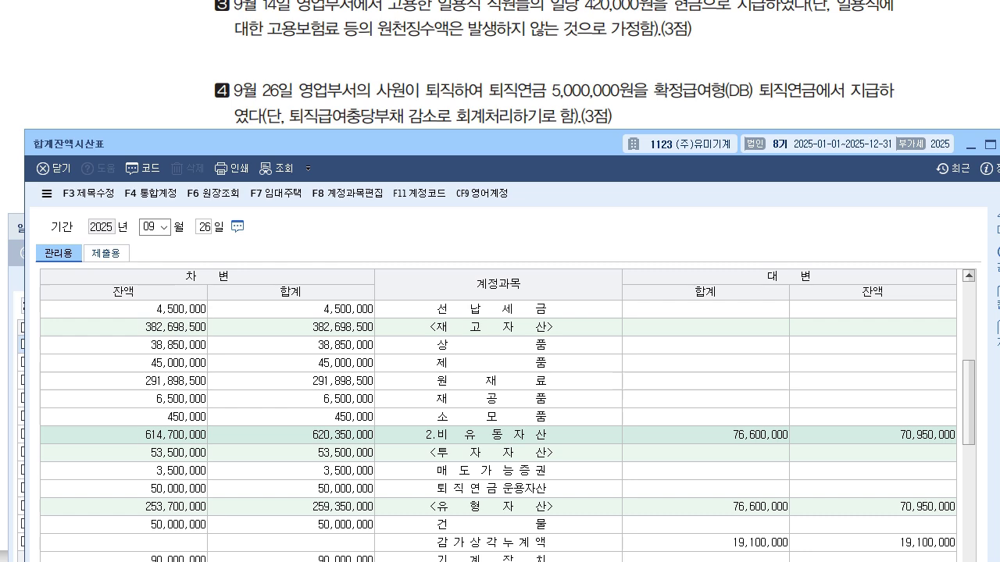
{"action": "scroll", "coordinate": [498, 430], "scroll_direction": "down", "scroll_amount": 4}
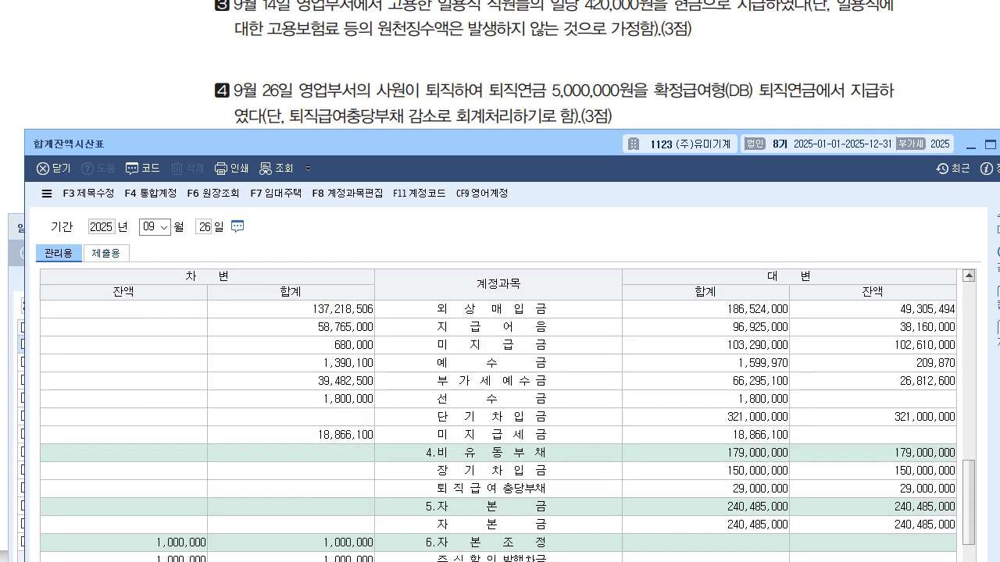
{"action": "left_click", "coordinate": [499, 381]}
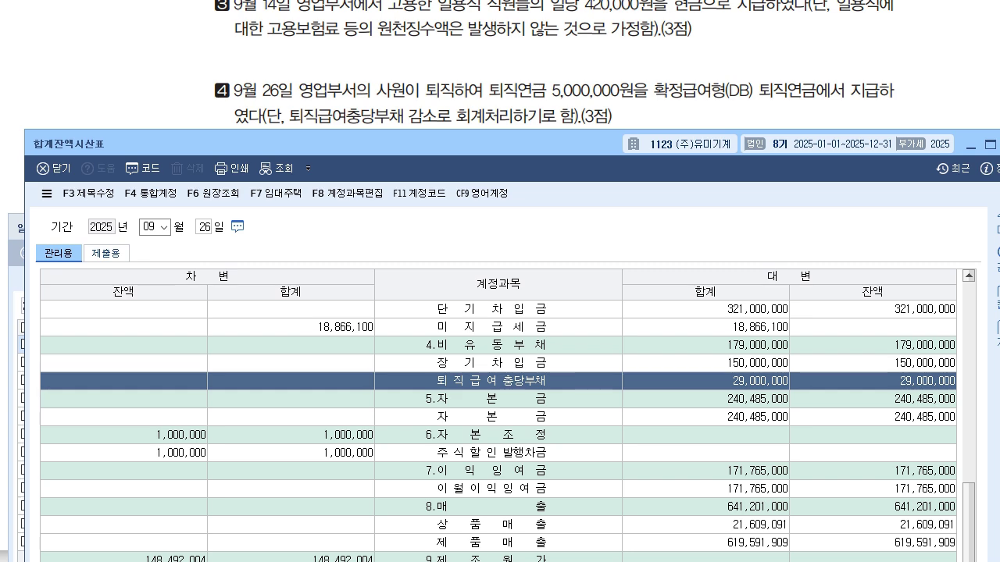
{"action": "key", "text": "Escape"}
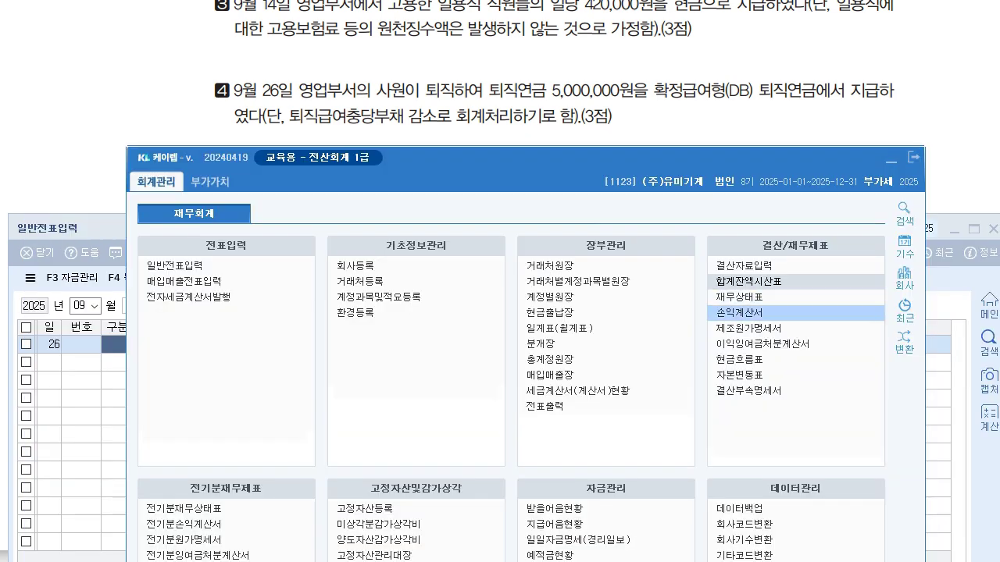
{"action": "key", "text": "Escape"}
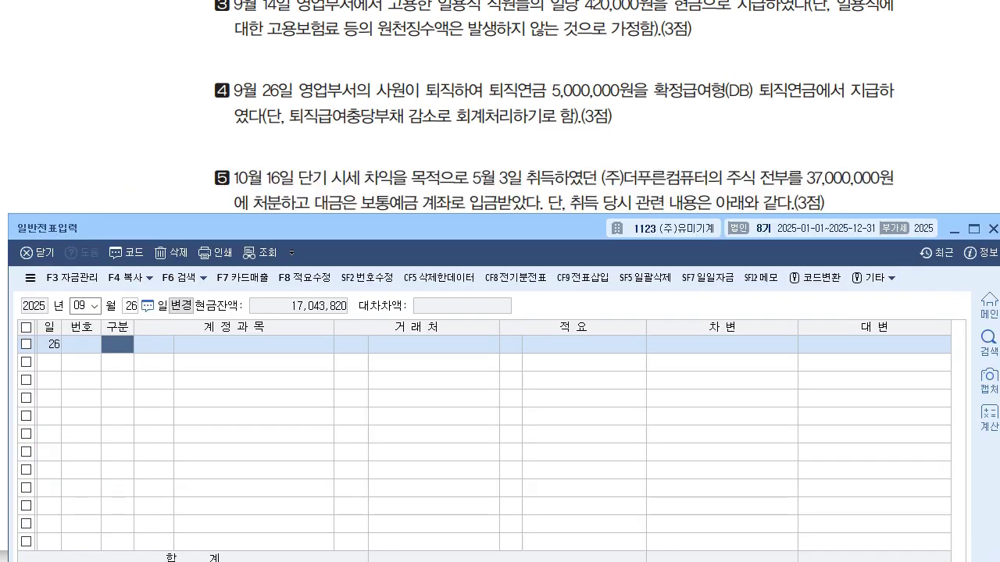
Enter a debit line for account 295 퇴직급여충당부채 with 5,000,000 won and no client
{"action": "type", "text": "3"}
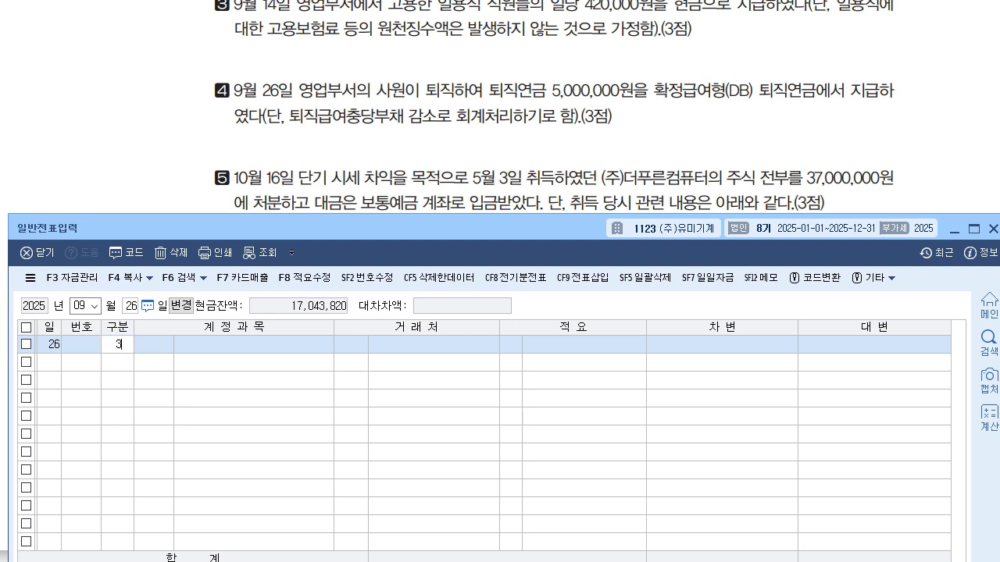
{"action": "key", "text": "Return"}
{"action": "type", "text": "295"}
{"action": "key", "text": "Return"}
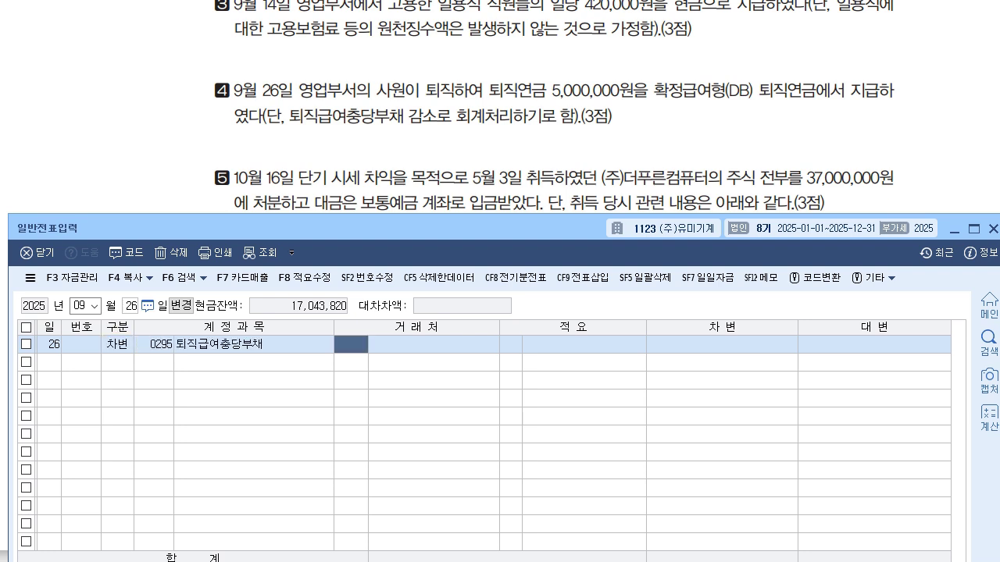
{"action": "key", "text": "Return"}
{"action": "key", "text": "Return"}
{"action": "key", "text": "Return"}
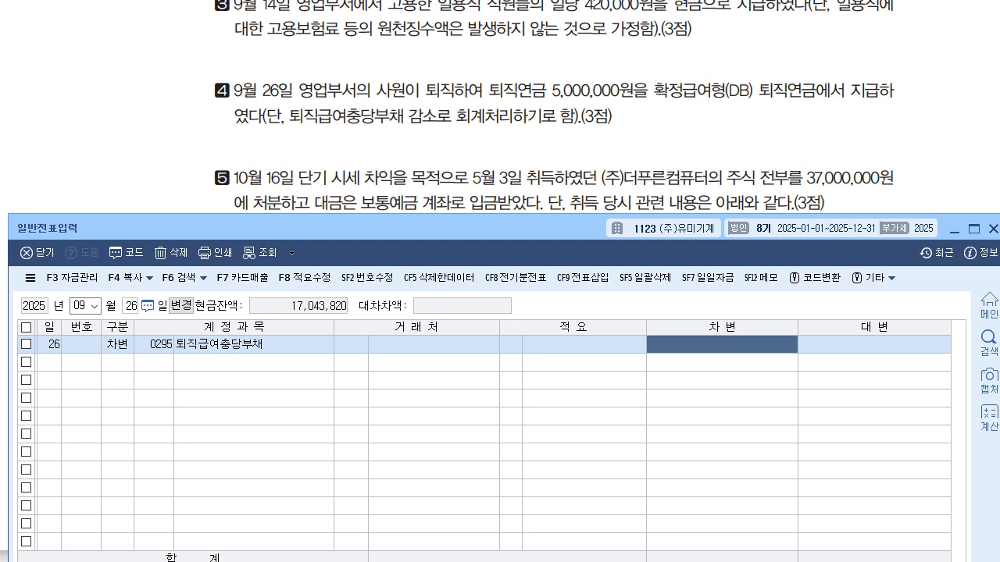
{"action": "type", "text": "5000000"}
{"action": "key", "text": "Return"}
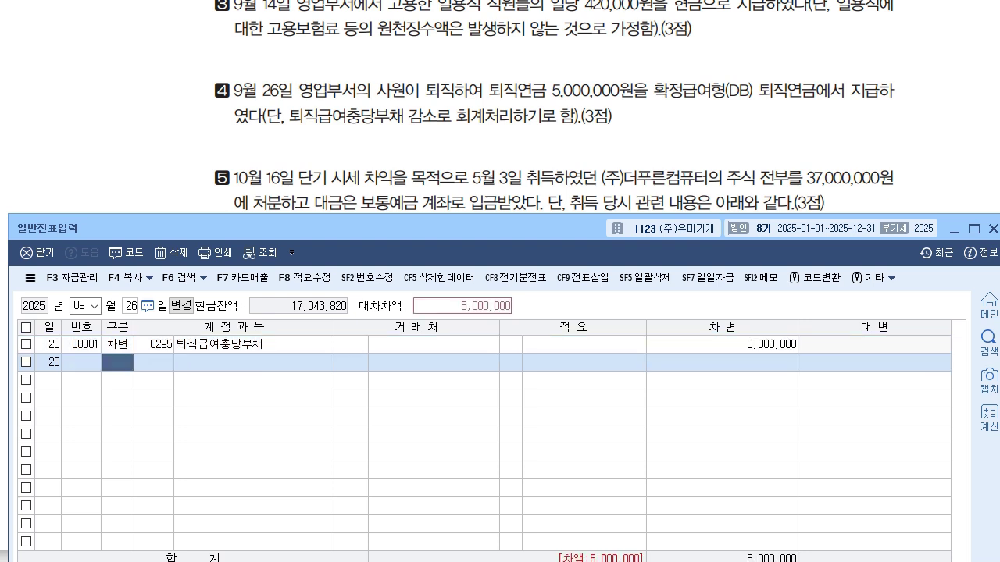
Add a credit line for account 186 퇴직연금운용자산 of 5,000,000 won with no client
{"action": "type", "text": "4"}
{"action": "key", "text": "Return"}
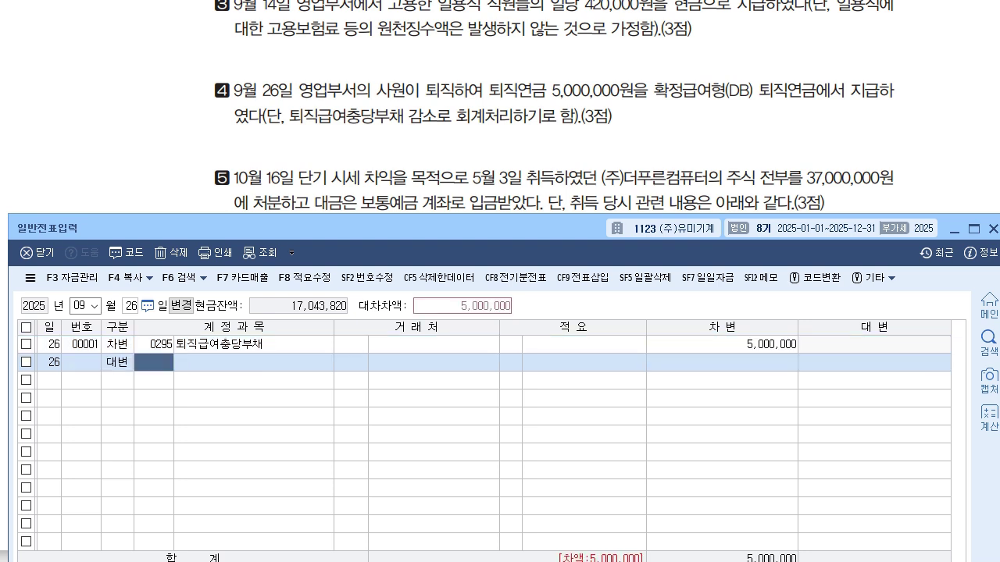
{"action": "type", "text": "186"}
{"action": "key", "text": "Return"}
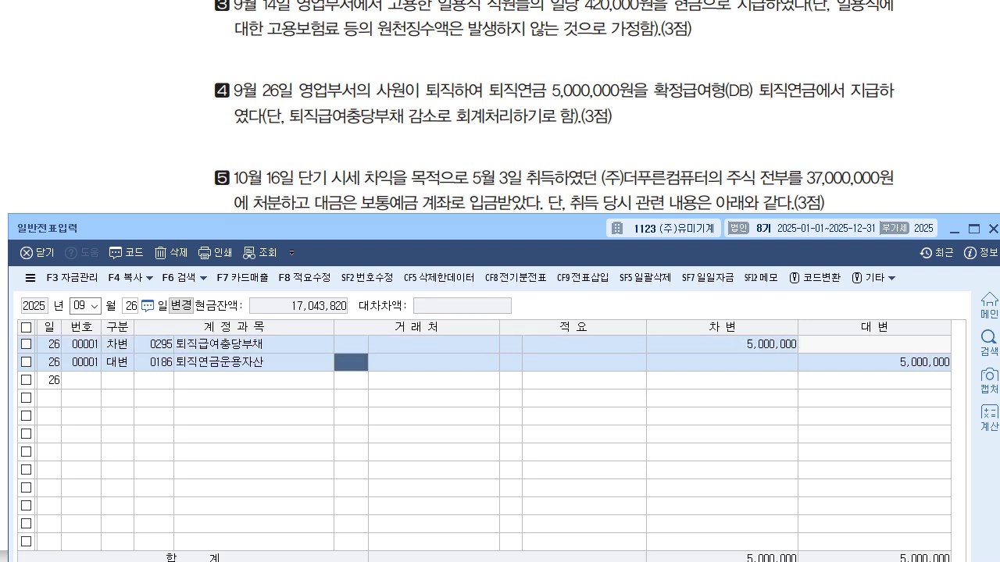
{"action": "key", "text": "Return"}
{"action": "key", "text": "Return"}
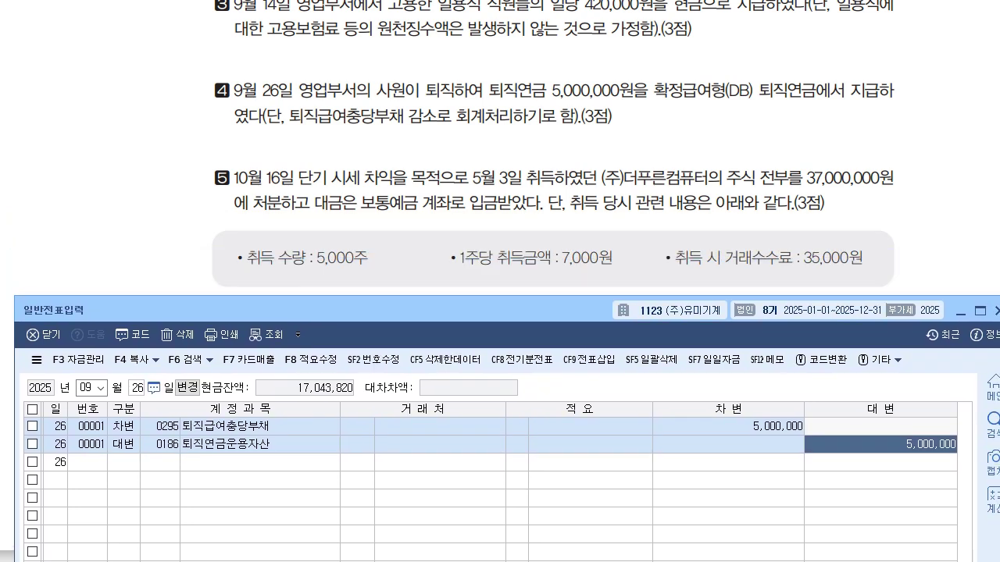
Change the voucher entry date to October 16
{"action": "left_click", "coordinate": [91, 388]}
{"action": "type", "text": "10"}
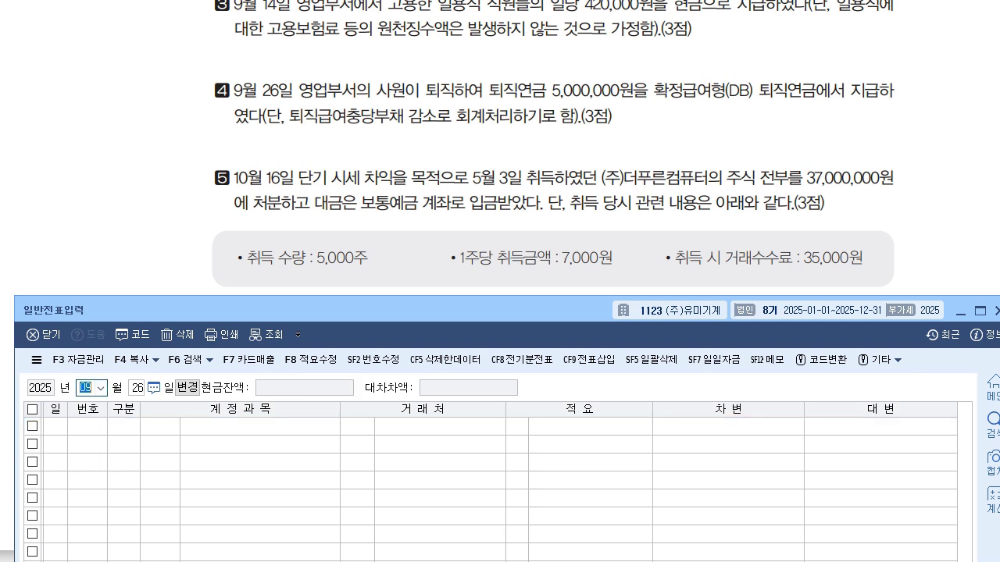
{"action": "key", "text": "Return"}
{"action": "type", "text": "16"}
{"action": "key", "text": "Return"}
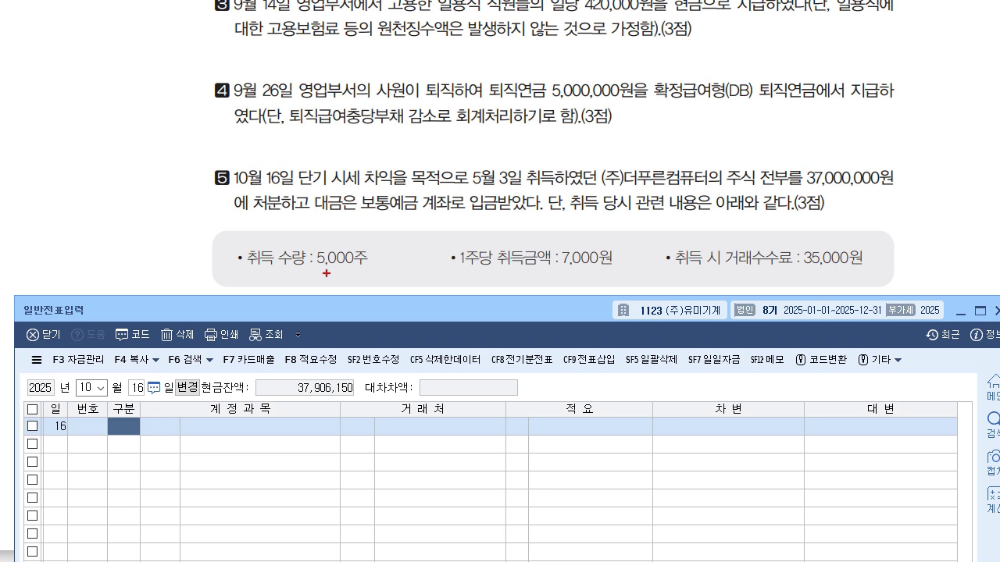
{"action": "left_click_drag", "start_coordinate": [298, 267], "coordinate": [358, 268]}
{"action": "left_click_drag", "start_coordinate": [552, 268], "coordinate": [608, 269]}
{"action": "left_click_drag", "start_coordinate": [797, 271], "coordinate": [837, 273]}
{"action": "left_click_drag", "start_coordinate": [774, 227], "coordinate": [788, 236]}
{"action": "mouse_move", "coordinate": [795, 216]}
{"action": "left_mouse_down"}
{"action": "mouse_move", "coordinate": [801, 242]}
{"action": "mouse_move", "coordinate": [840, 256]}
{"action": "left_mouse_up"}
{"action": "left_click_drag", "start_coordinate": [834, 237], "coordinate": [857, 231]}
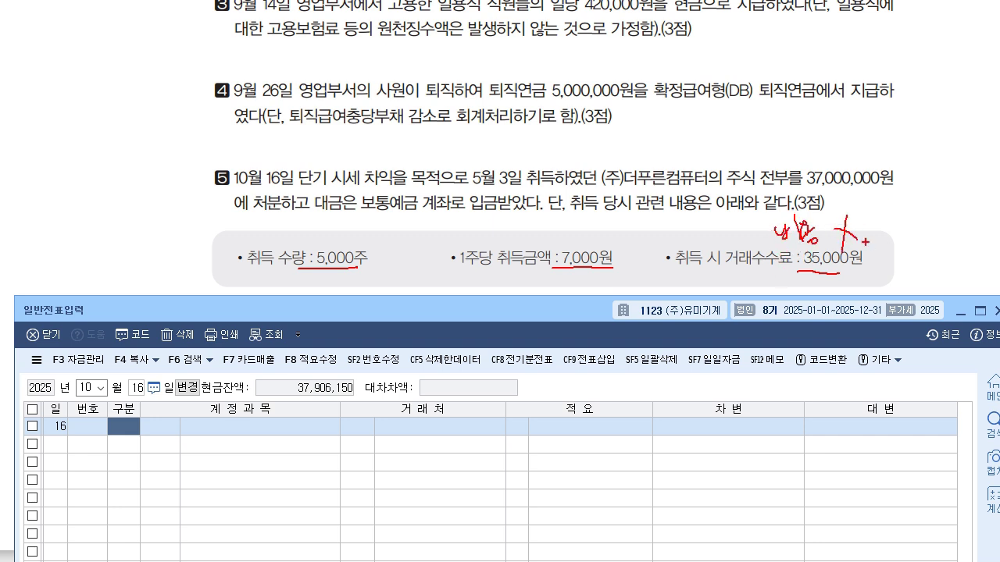
{"action": "mouse_move", "coordinate": [422, 247]}
{"action": "left_mouse_down"}
{"action": "mouse_move", "coordinate": [531, 221]}
{"action": "mouse_move", "coordinate": [587, 236]}
{"action": "left_mouse_up"}
{"action": "left_click_drag", "start_coordinate": [591, 214], "coordinate": [592, 242]}
{"action": "left_click_drag", "start_coordinate": [609, 238], "coordinate": [649, 223]}
{"action": "mouse_move", "coordinate": [642, 219]}
{"action": "left_mouse_down"}
{"action": "mouse_move", "coordinate": [641, 232]}
{"action": "mouse_move", "coordinate": [656, 218]}
{"action": "mouse_move", "coordinate": [687, 231]}
{"action": "mouse_move", "coordinate": [778, 181]}
{"action": "mouse_move", "coordinate": [747, 168]}
{"action": "mouse_move", "coordinate": [802, 142]}
{"action": "mouse_move", "coordinate": [791, 155]}
{"action": "left_mouse_up"}
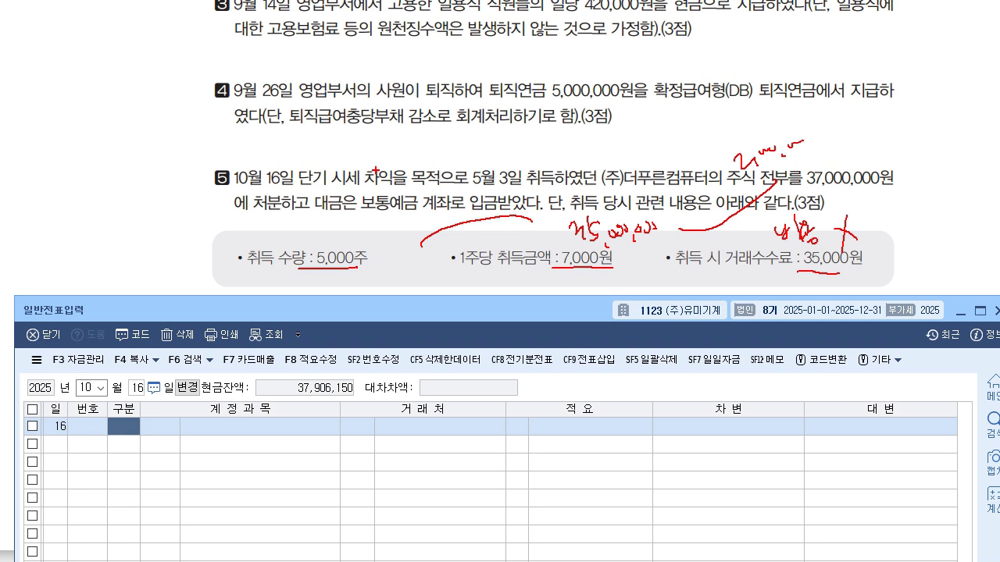
{"action": "mouse_move", "coordinate": [311, 189]}
{"action": "left_mouse_down"}
{"action": "mouse_move", "coordinate": [412, 180]}
{"action": "mouse_move", "coordinate": [440, 150]}
{"action": "mouse_move", "coordinate": [476, 164]}
{"action": "mouse_move", "coordinate": [502, 150]}
{"action": "mouse_move", "coordinate": [551, 164]}
{"action": "left_mouse_up"}
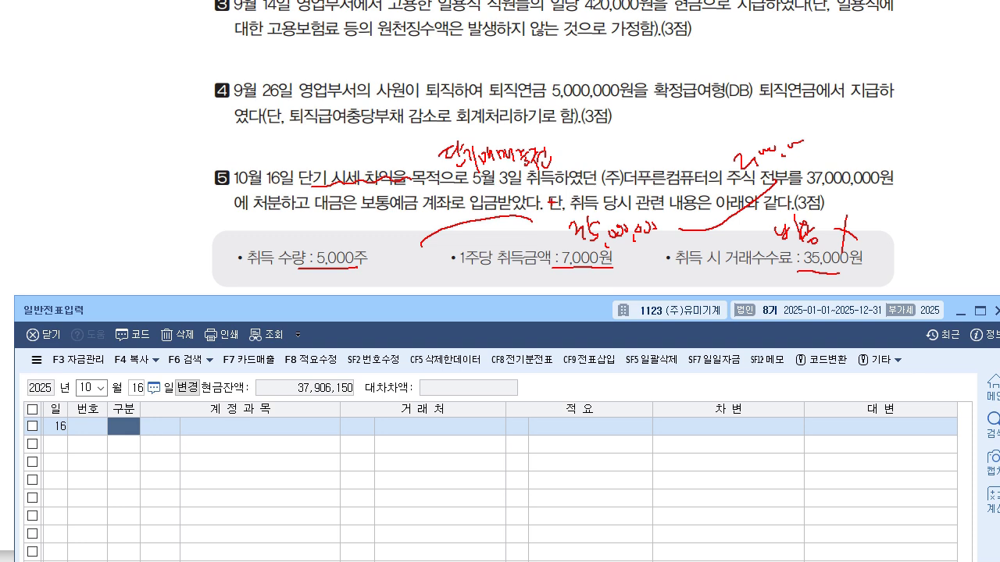
{"action": "key", "text": "Escape"}
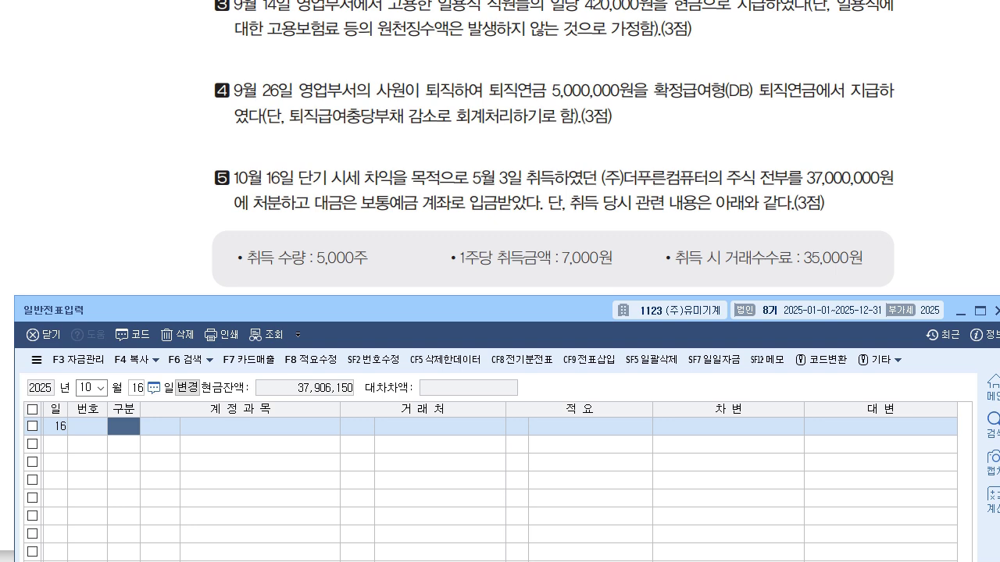
Enter a debit line for account 103 보통예금 with 37,000,000 won and no client
{"action": "type", "text": "3"}
{"action": "key", "text": "Return"}
{"action": "type", "text": "103"}
{"action": "key", "text": "Return"}
{"action": "key", "text": "Return"}
{"action": "key", "text": "Return"}
{"action": "key", "text": "Return"}
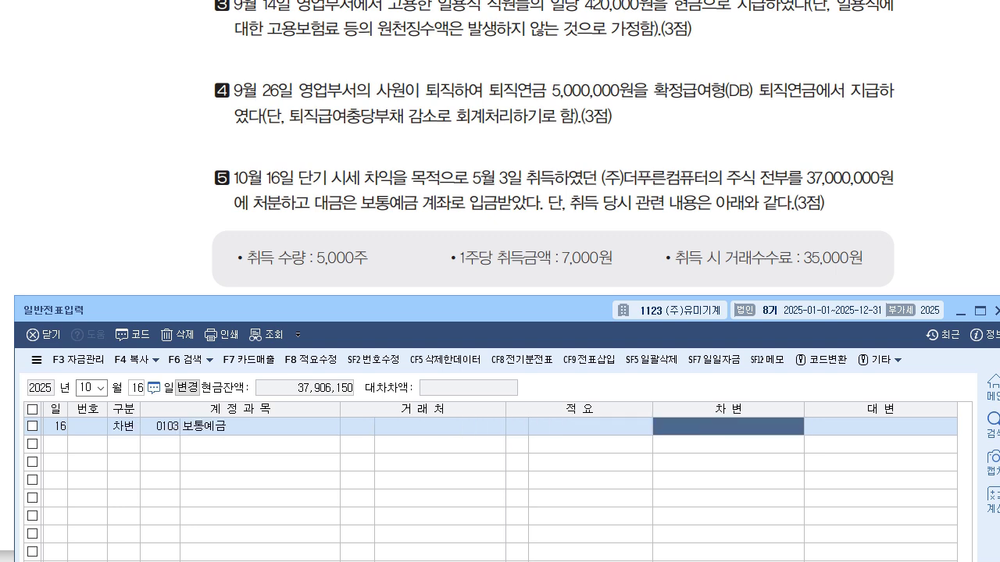
{"action": "type", "text": "37000000"}
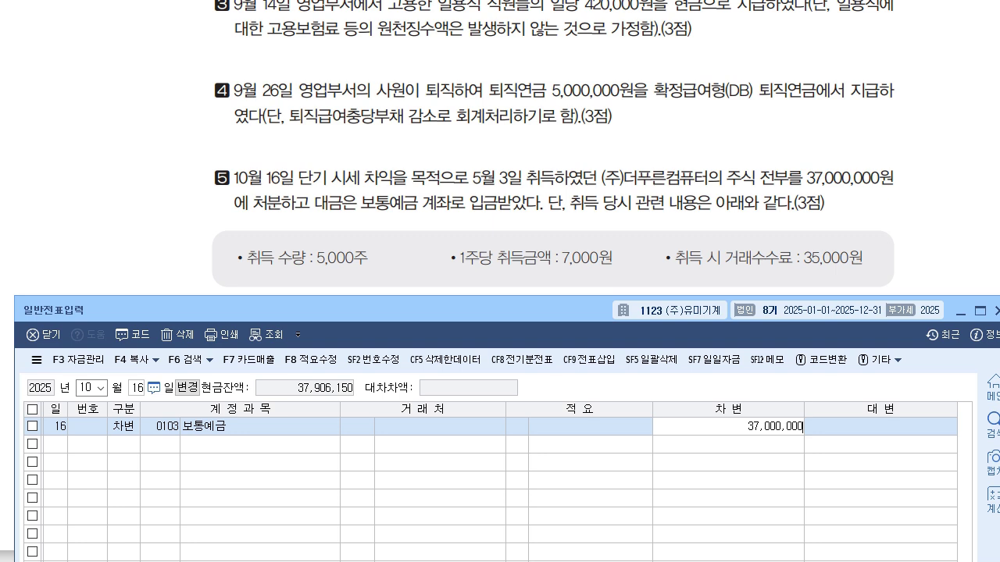
{"action": "key", "text": "Return"}
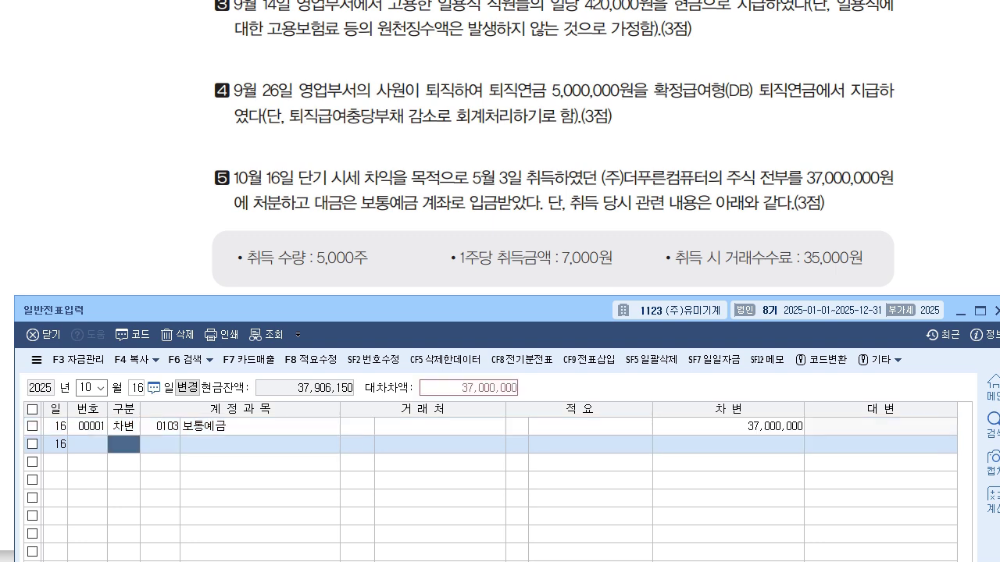
Add a credit line for account 107 단기매매증권 of 35,000,000 won with no client
{"action": "type", "text": "4"}
{"action": "key", "text": "Return"}
{"action": "type", "text": "107"}
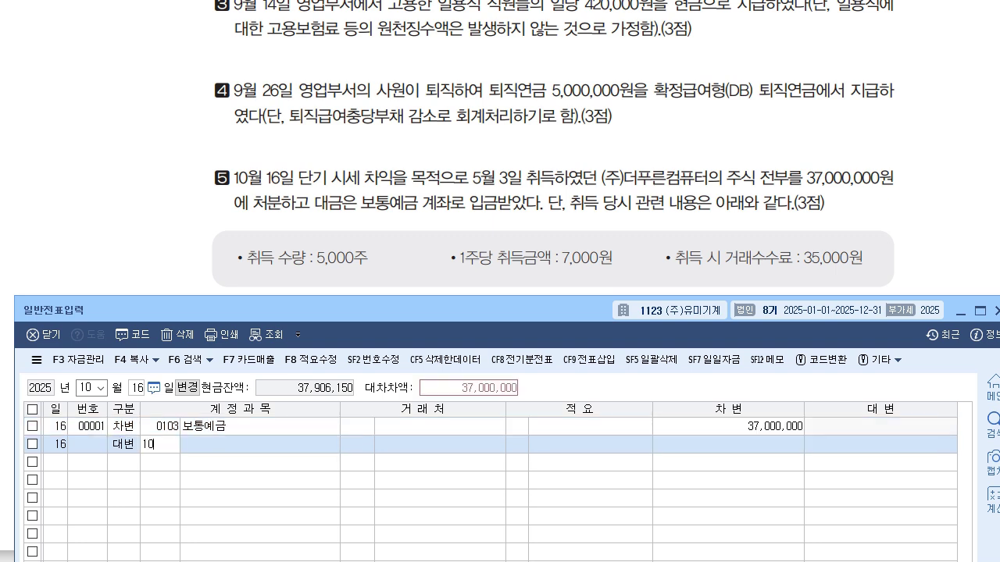
{"action": "key", "text": "Return"}
{"action": "key", "text": "Return"}
{"action": "key", "text": "Return"}
{"action": "key", "text": "Return"}
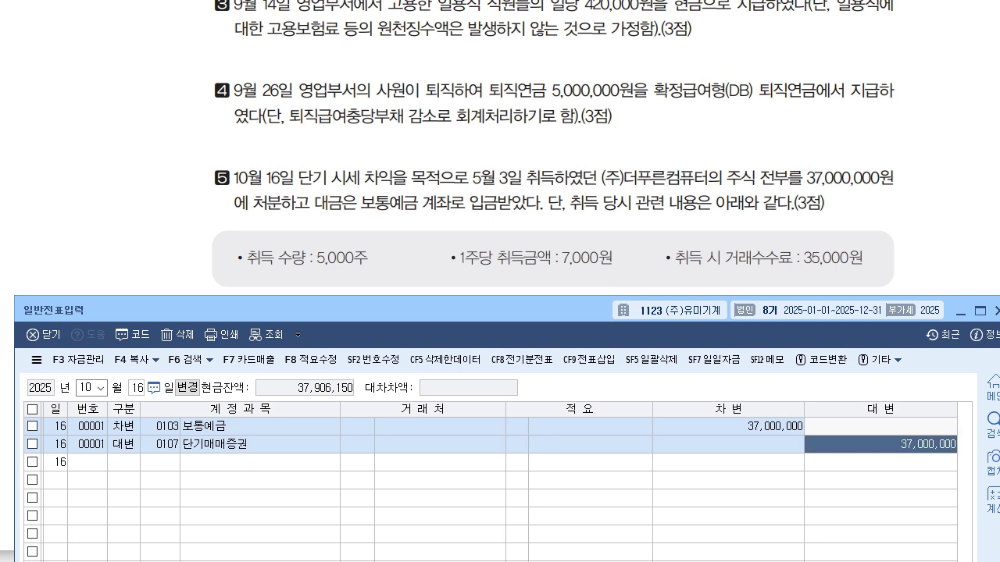
{"action": "type", "text": "35000000"}
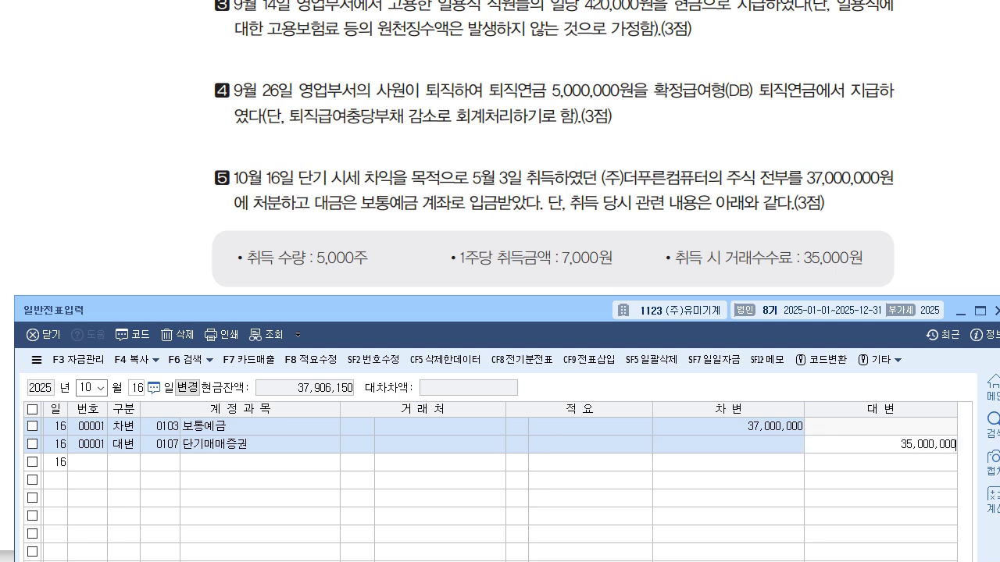
{"action": "key", "text": "Return"}
Add a credit line for account 906 단기매매증권처분이익, keeping the balancing amount of 2,000,000 won
{"action": "type", "text": "4"}
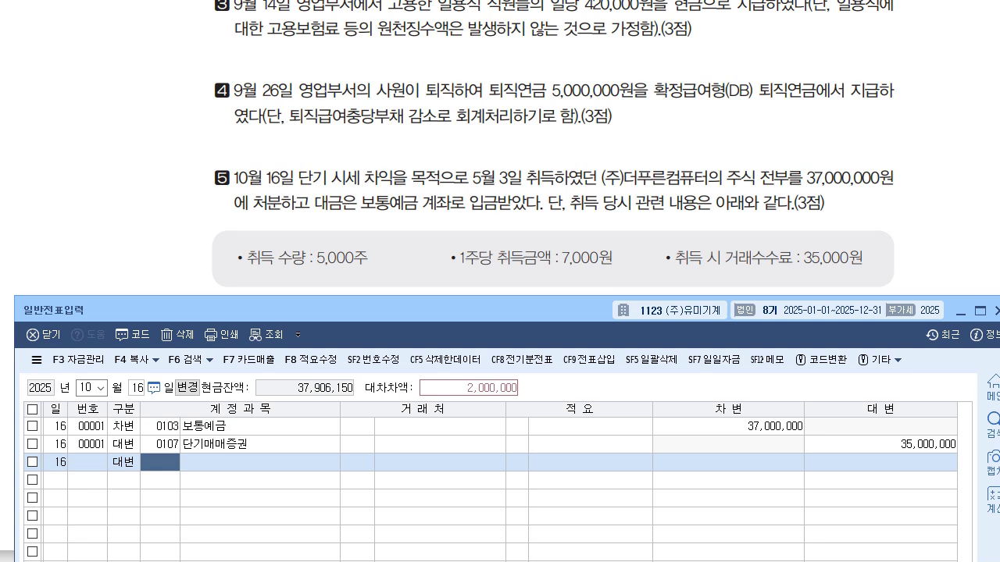
{"action": "type", "text": "906"}
{"action": "key", "text": "Return"}
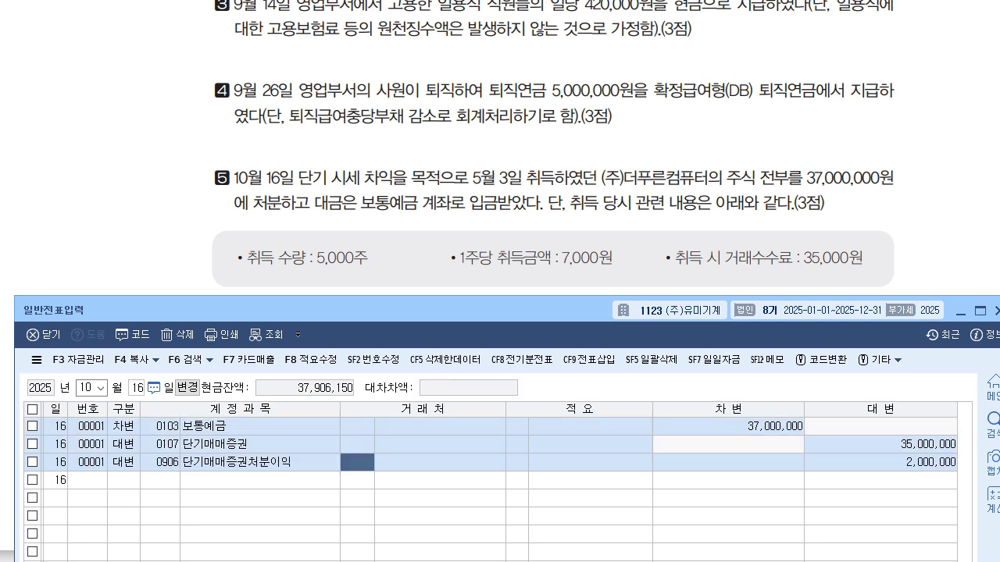
{"action": "key", "text": "alt+Tab"}
{"action": "right_click", "coordinate": [579, 380]}
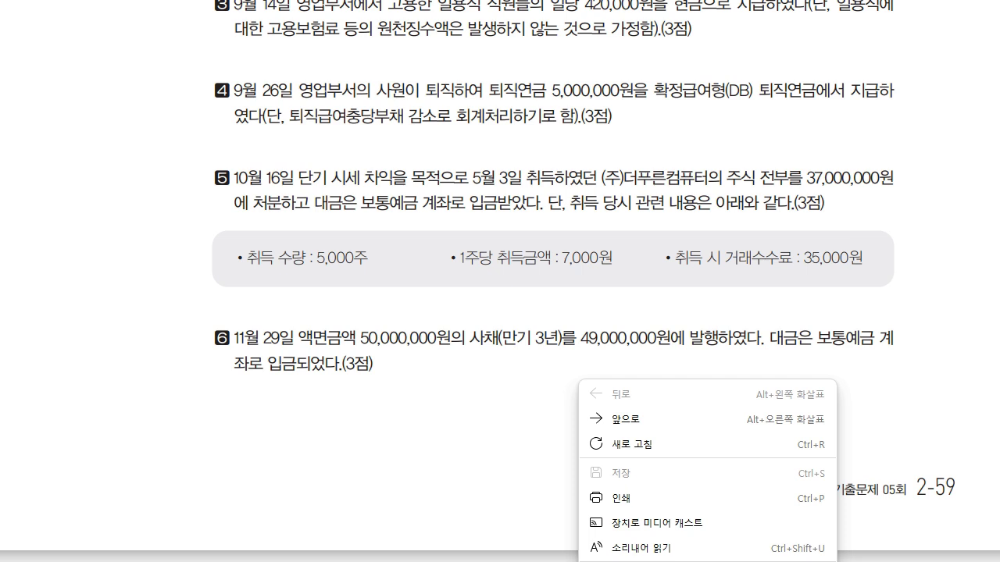
{"action": "key", "text": "alt+Tab"}
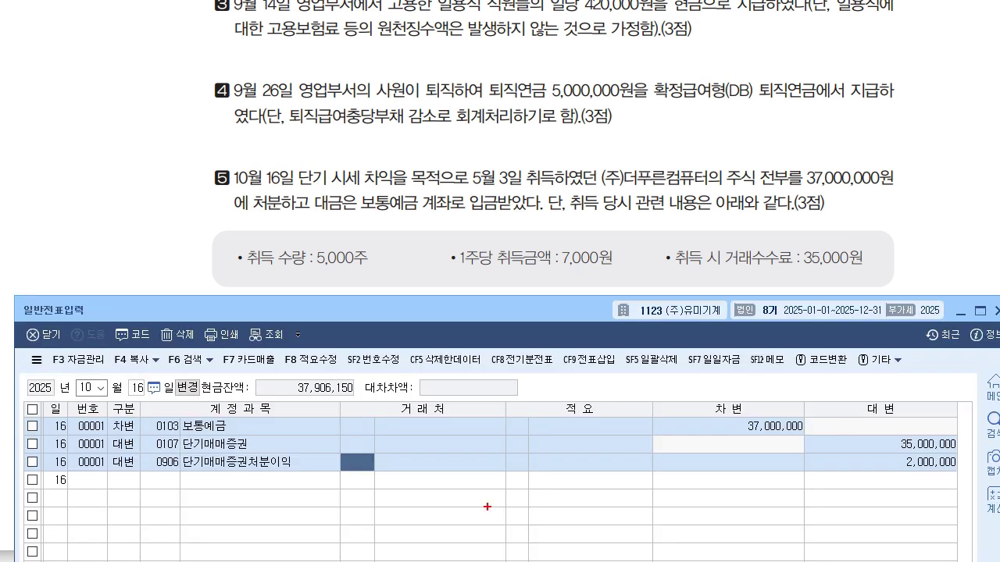
{"action": "left_click_drag", "start_coordinate": [843, 394], "coordinate": [799, 504]}
{"action": "left_click_drag", "start_coordinate": [312, 402], "coordinate": [337, 417]}
{"action": "left_click_drag", "start_coordinate": [325, 457], "coordinate": [330, 458]}
{"action": "key", "text": "Escape"}
Change the general voucher entry date to November 29 for question 6
{"action": "scroll", "coordinate": [553, 148], "scroll_direction": "down", "scroll_amount": 3}
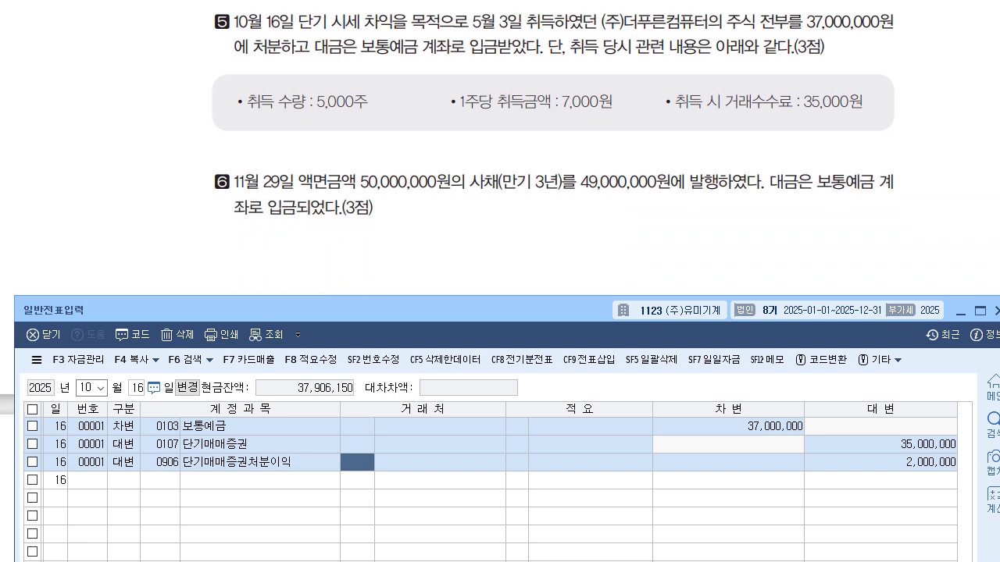
{"action": "left_click_drag", "start_coordinate": [351, 310], "coordinate": [346, 268]}
{"action": "left_click", "coordinate": [80, 346]}
{"action": "type", "text": "11"}
{"action": "key", "text": "Return"}
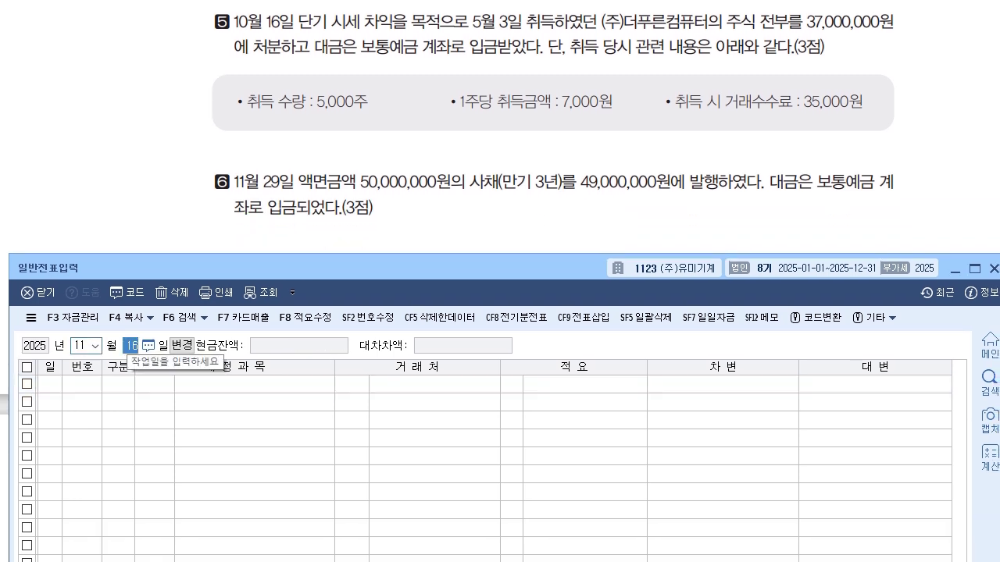
{"action": "type", "text": "29"}
{"action": "key", "text": "Return"}
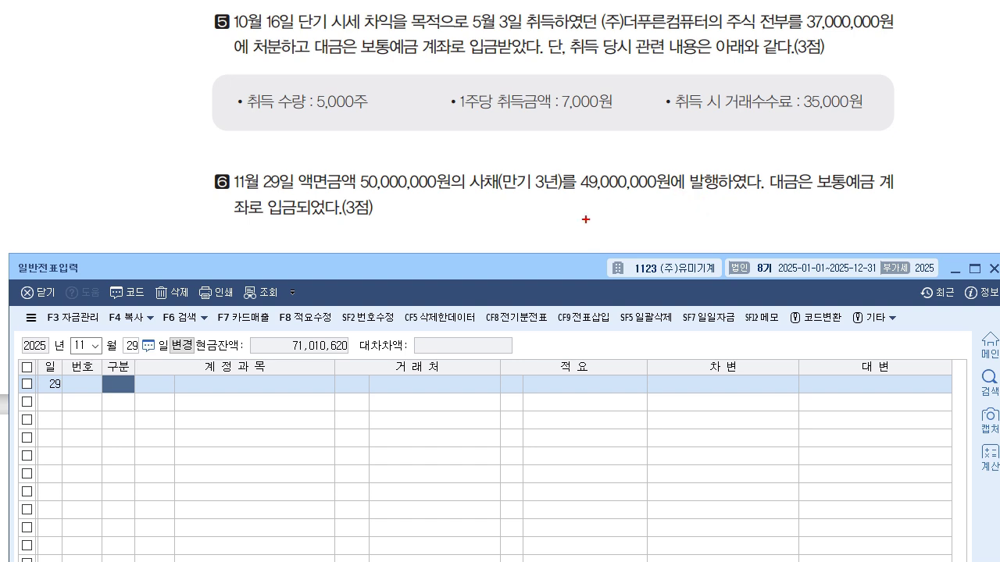
{"action": "left_click_drag", "start_coordinate": [582, 213], "coordinate": [573, 256]}
{"action": "left_click_drag", "start_coordinate": [621, 216], "coordinate": [613, 235]}
{"action": "mouse_move", "coordinate": [619, 225]}
{"action": "left_mouse_down"}
{"action": "mouse_move", "coordinate": [629, 239]}
{"action": "mouse_move", "coordinate": [640, 221]}
{"action": "mouse_move", "coordinate": [655, 246]}
{"action": "left_mouse_up"}
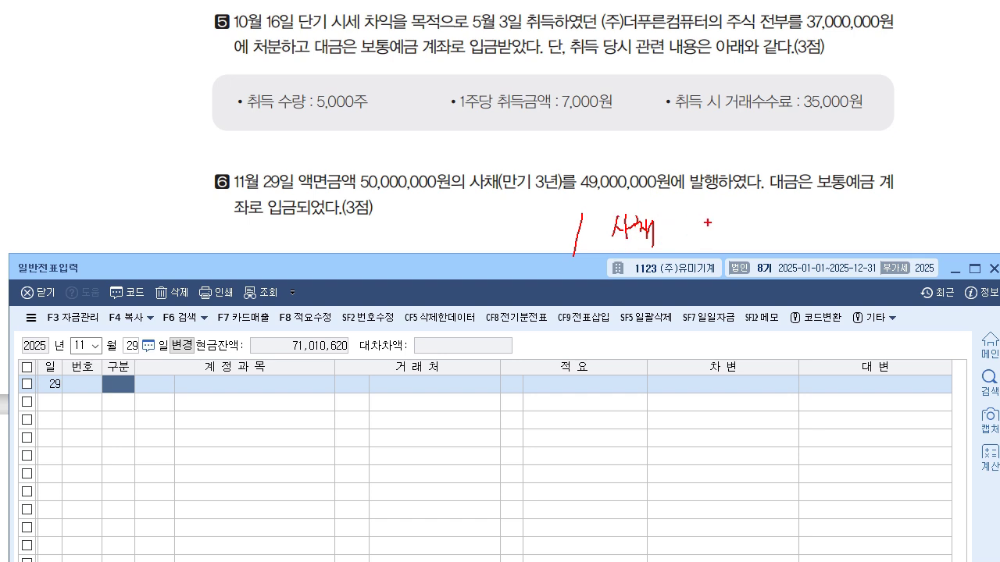
{"action": "mouse_move", "coordinate": [705, 207]}
{"action": "left_mouse_down"}
{"action": "mouse_move", "coordinate": [734, 237]}
{"action": "mouse_move", "coordinate": [750, 223]}
{"action": "mouse_move", "coordinate": [778, 222]}
{"action": "left_mouse_up"}
{"action": "left_click_drag", "start_coordinate": [595, 207], "coordinate": [606, 205]}
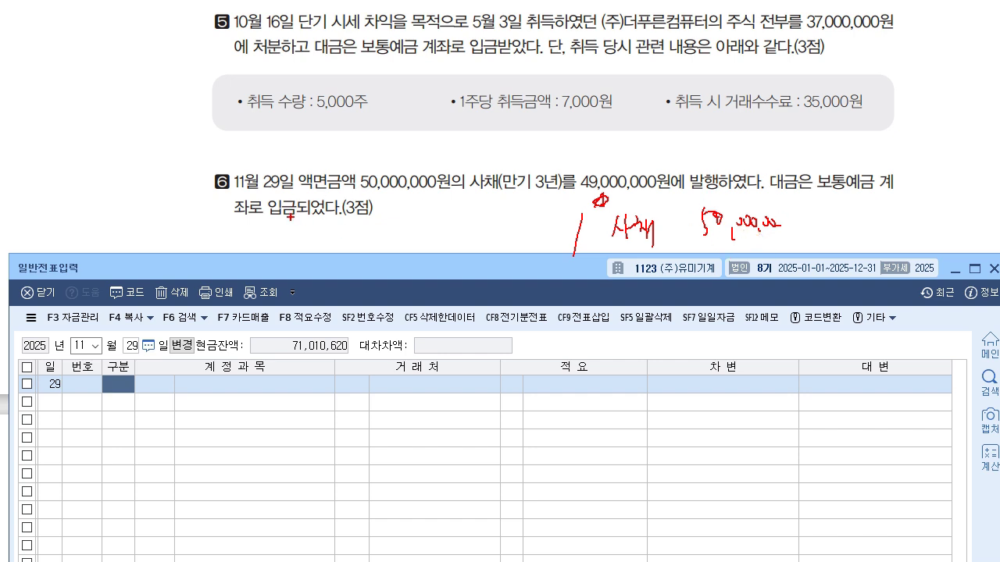
{"action": "mouse_move", "coordinate": [297, 217]}
{"action": "left_mouse_down"}
{"action": "mouse_move", "coordinate": [307, 228]}
{"action": "mouse_move", "coordinate": [316, 219]}
{"action": "mouse_move", "coordinate": [323, 242]}
{"action": "mouse_move", "coordinate": [340, 235]}
{"action": "mouse_move", "coordinate": [350, 249]}
{"action": "mouse_move", "coordinate": [356, 229]}
{"action": "left_mouse_up"}
{"action": "mouse_move", "coordinate": [405, 212]}
{"action": "left_mouse_down"}
{"action": "mouse_move", "coordinate": [399, 230]}
{"action": "mouse_move", "coordinate": [417, 233]}
{"action": "left_mouse_up"}
{"action": "mouse_move", "coordinate": [411, 220]}
{"action": "left_mouse_down"}
{"action": "mouse_move", "coordinate": [414, 250]}
{"action": "mouse_move", "coordinate": [449, 237]}
{"action": "left_mouse_up"}
{"action": "left_click_drag", "start_coordinate": [456, 233], "coordinate": [494, 237]}
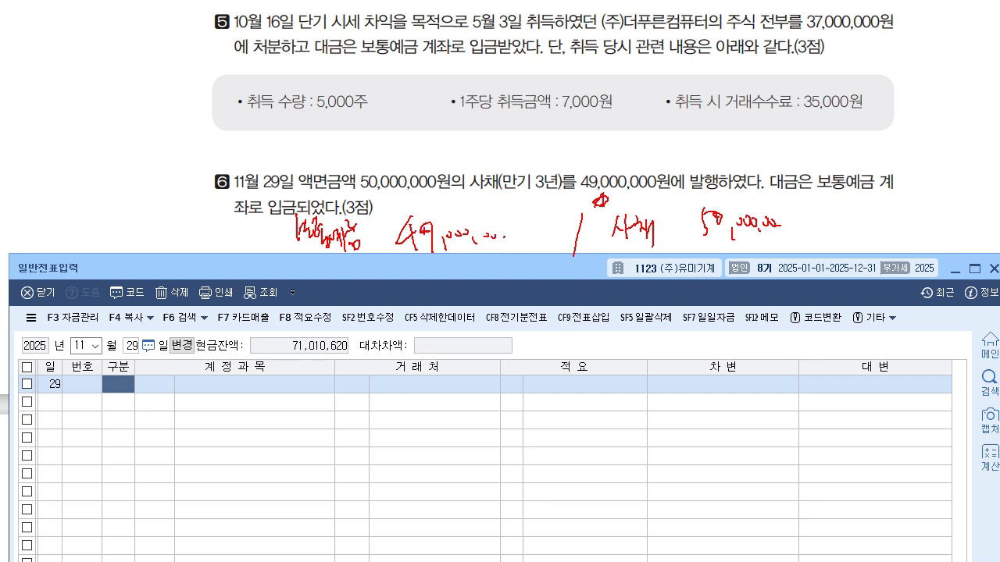
{"action": "mouse_move", "coordinate": [429, 261]}
{"action": "left_mouse_down"}
{"action": "mouse_move", "coordinate": [430, 278]}
{"action": "mouse_move", "coordinate": [499, 268]}
{"action": "left_mouse_up"}
{"action": "mouse_move", "coordinate": [224, 256]}
{"action": "left_mouse_down"}
{"action": "mouse_move", "coordinate": [225, 278]}
{"action": "mouse_move", "coordinate": [234, 278]}
{"action": "left_mouse_up"}
{"action": "left_click_drag", "start_coordinate": [224, 275], "coordinate": [245, 278]}
{"action": "mouse_move", "coordinate": [239, 272]}
{"action": "left_mouse_down"}
{"action": "mouse_move", "coordinate": [254, 279]}
{"action": "mouse_move", "coordinate": [277, 262]}
{"action": "left_mouse_up"}
{"action": "left_click_drag", "start_coordinate": [263, 260], "coordinate": [270, 276]}
{"action": "mouse_move", "coordinate": [273, 262]}
{"action": "left_mouse_down"}
{"action": "mouse_move", "coordinate": [276, 276]}
{"action": "mouse_move", "coordinate": [378, 278]}
{"action": "left_mouse_up"}
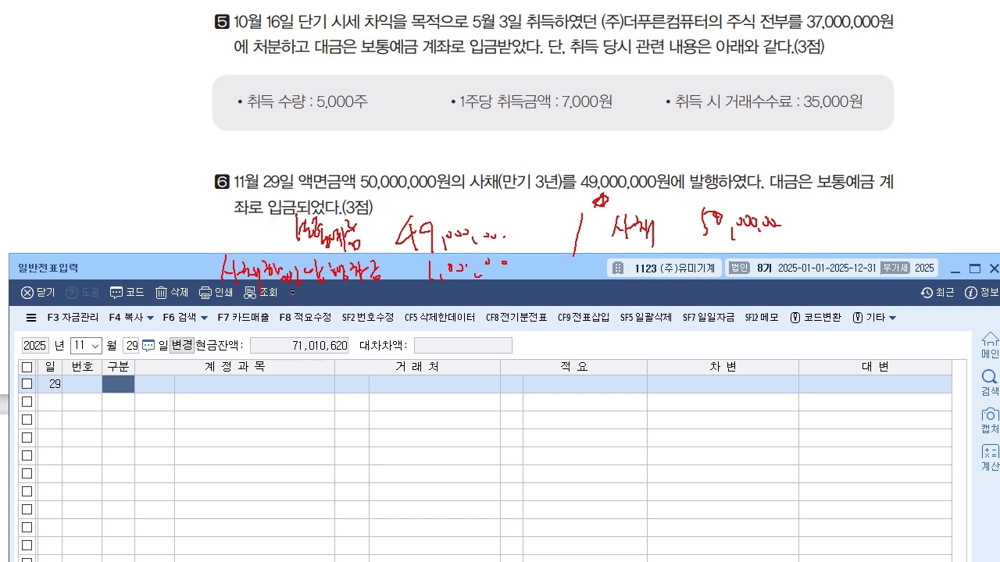
{"action": "key", "text": "Escape"}
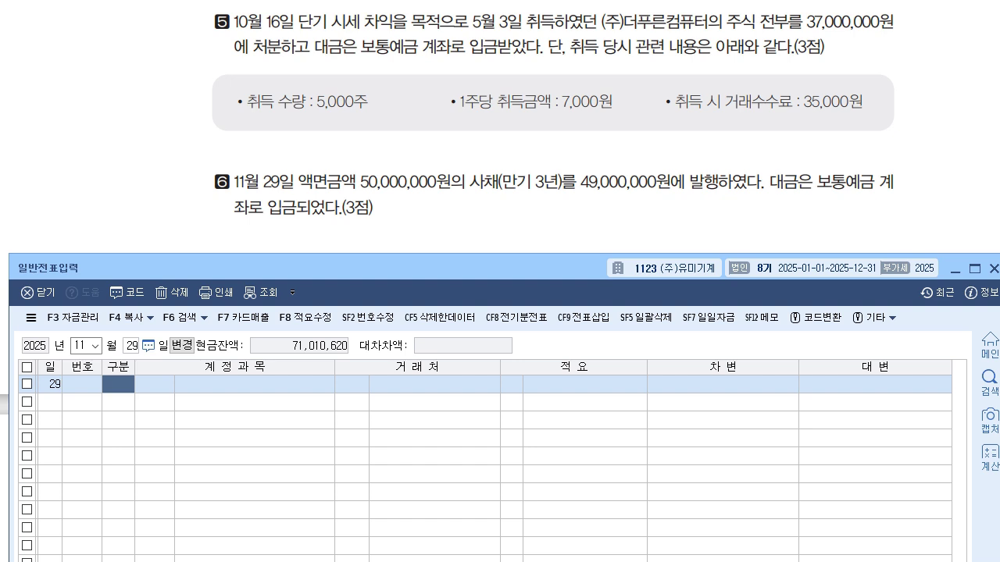
Enter a debit line for account 103 보통예금 with 49,000,000 won and no client
{"action": "type", "text": "3"}
{"action": "key", "text": "Return"}
{"action": "type", "text": "103"}
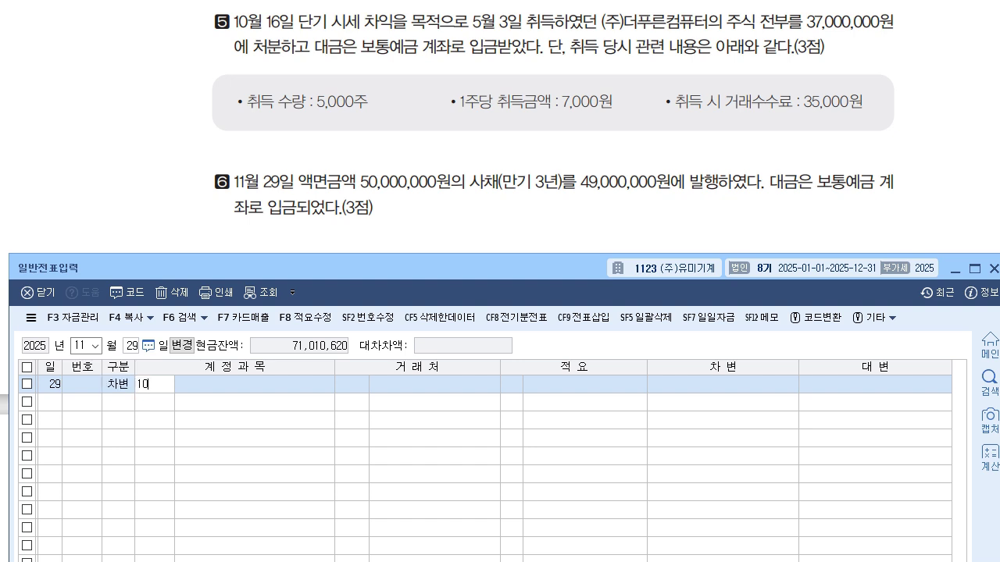
{"action": "key", "text": "Return"}
{"action": "key", "text": "Return"}
{"action": "key", "text": "Return"}
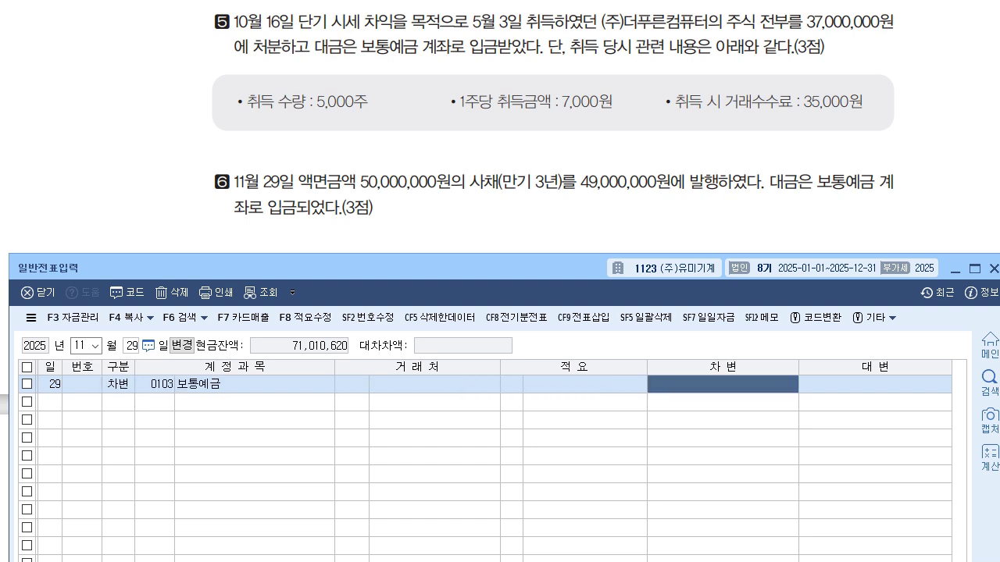
{"action": "type", "text": "49000000"}
{"action": "key", "text": "Return"}
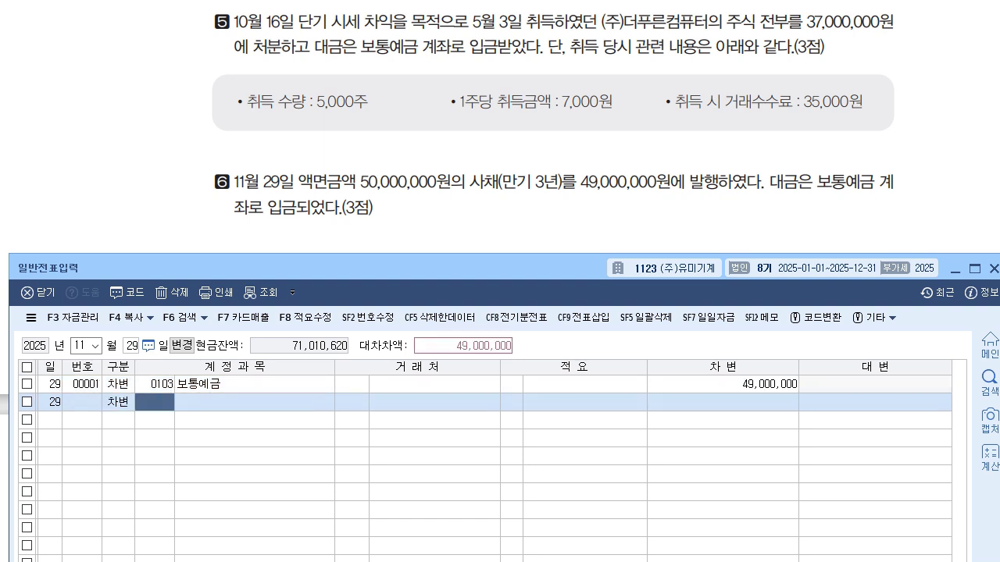
Add a debit line for account 292 사채할인발행차금 of 1,000,000 won with no client
{"action": "type", "text": "292"}
{"action": "key", "text": "Return"}
{"action": "key", "text": "Return"}
{"action": "key", "text": "Return"}
{"action": "key", "text": "Return"}
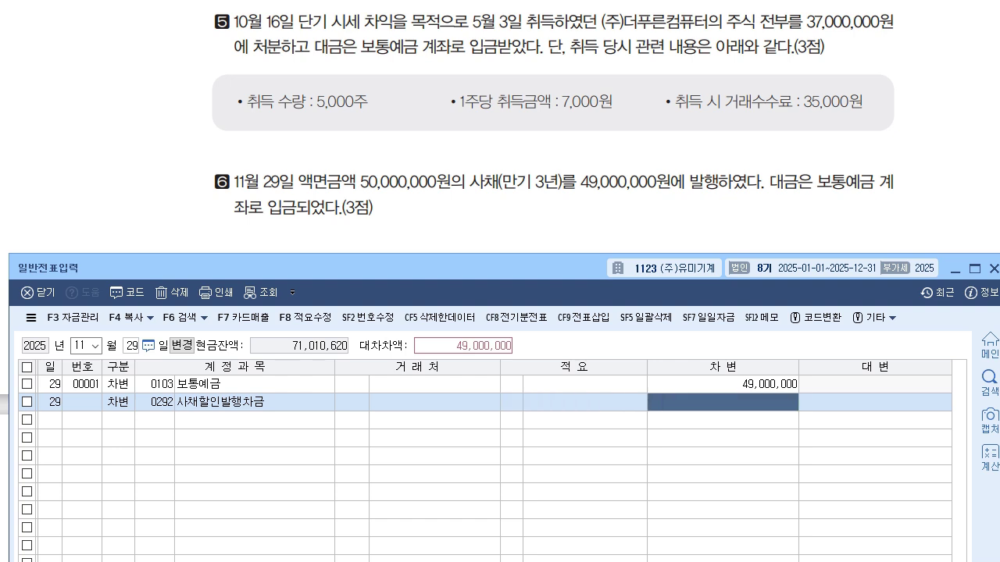
{"action": "type", "text": "1000000"}
{"action": "key", "text": "Return"}
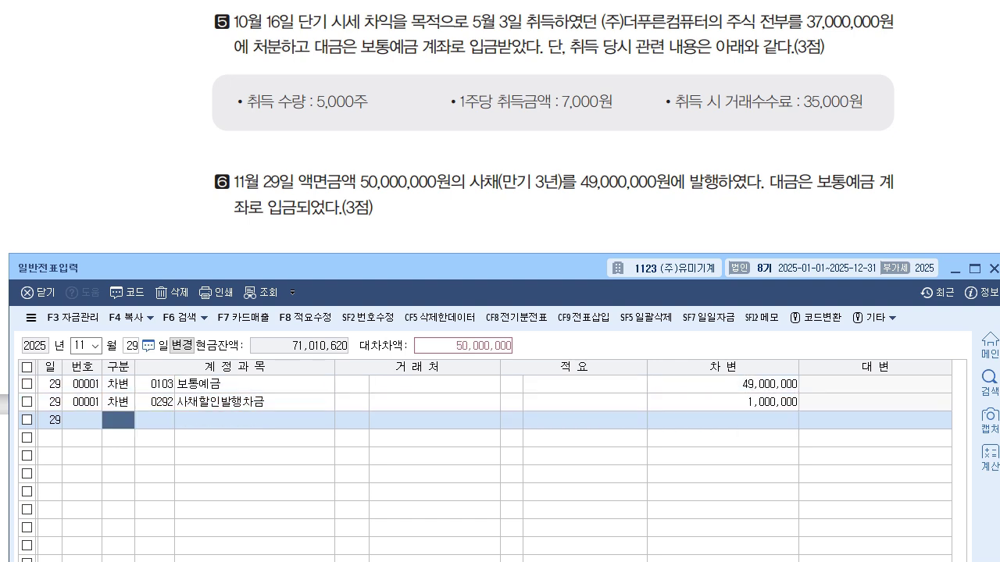
Add a credit line for account 291 사채 to complete the bond issue voucher
{"action": "type", "text": "4"}
{"action": "key", "text": "Return"}
{"action": "type", "text": "291"}
{"action": "key", "text": "Return"}
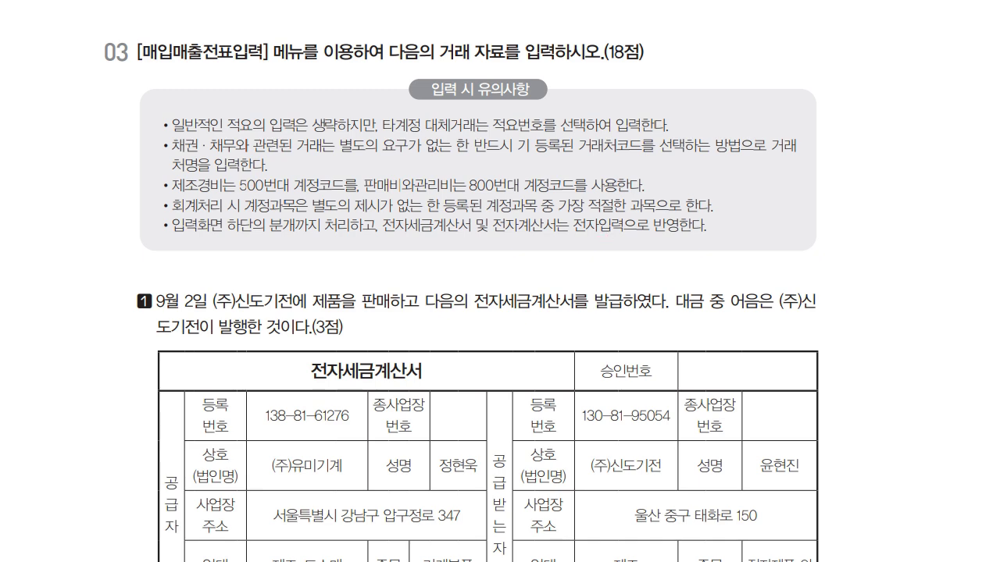
Set the entry date in 매입매출전표입력 to September 2 for section 03, question 1
{"action": "scroll", "coordinate": [478, 312], "scroll_direction": "down", "scroll_amount": 3}
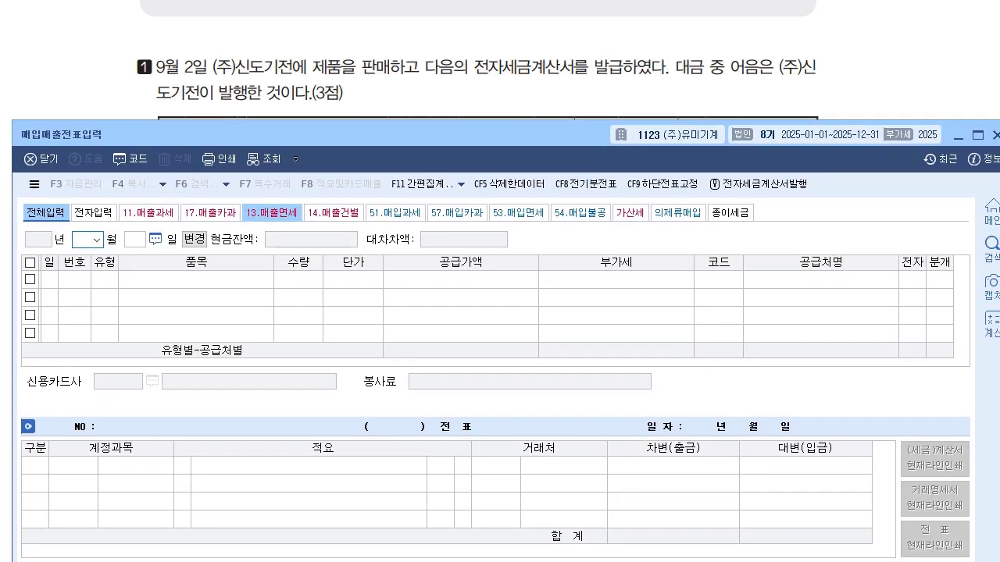
{"action": "type", "text": "9"}
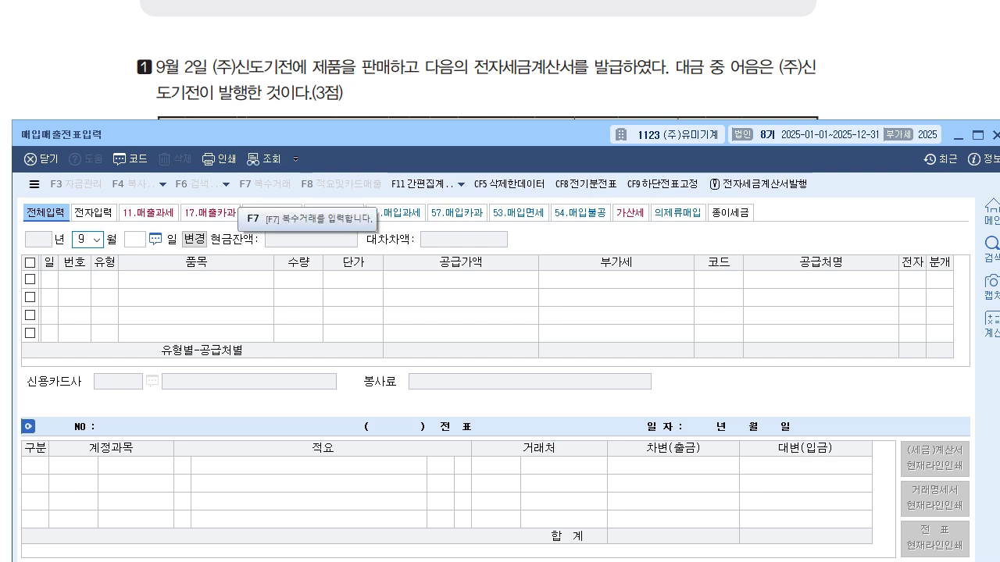
{"action": "key", "text": "Return"}
{"action": "type", "text": "2"}
{"action": "key", "text": "Return"}
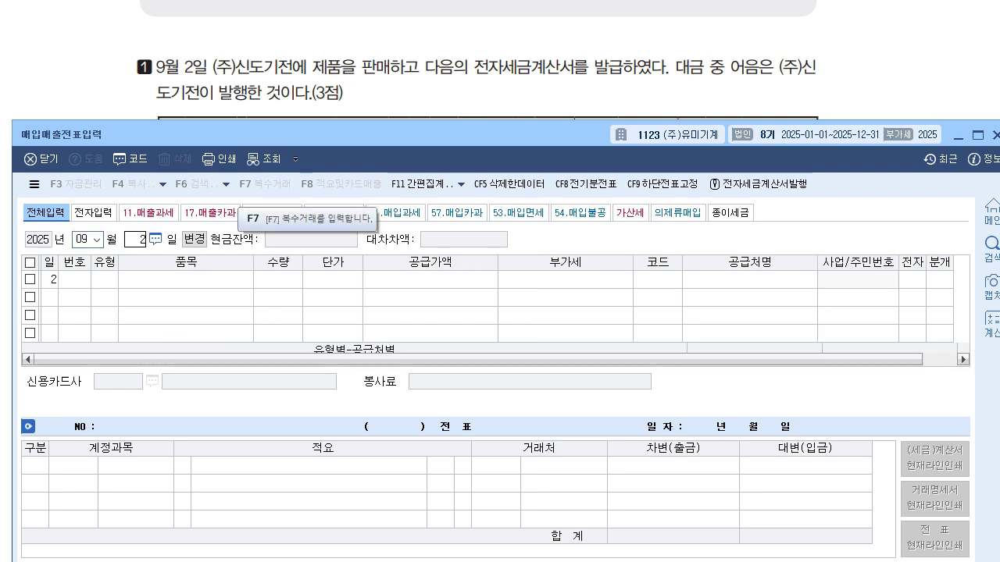
{"action": "key", "text": "Return"}
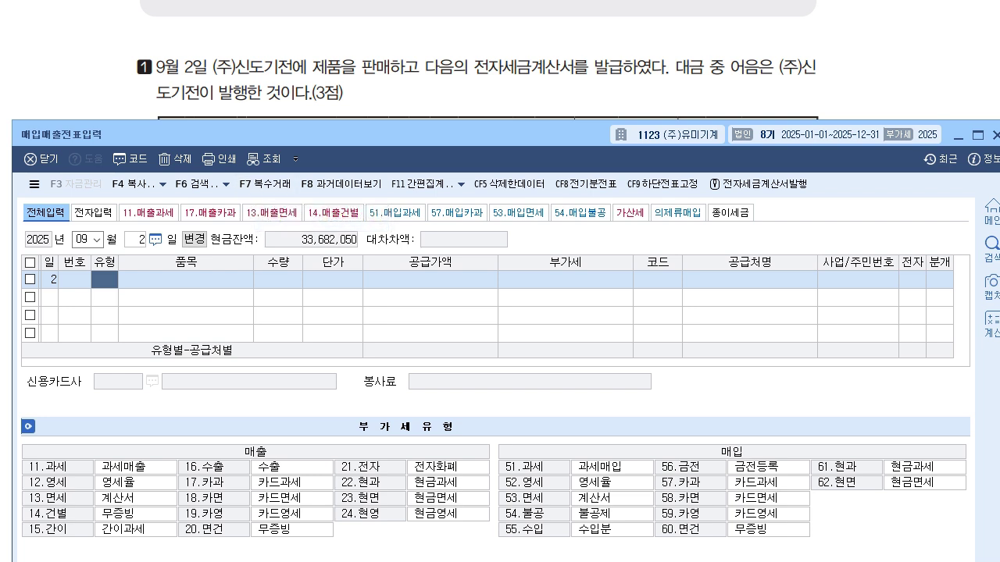
{"action": "left_click_drag", "start_coordinate": [375, 134], "coordinate": [378, 165]}
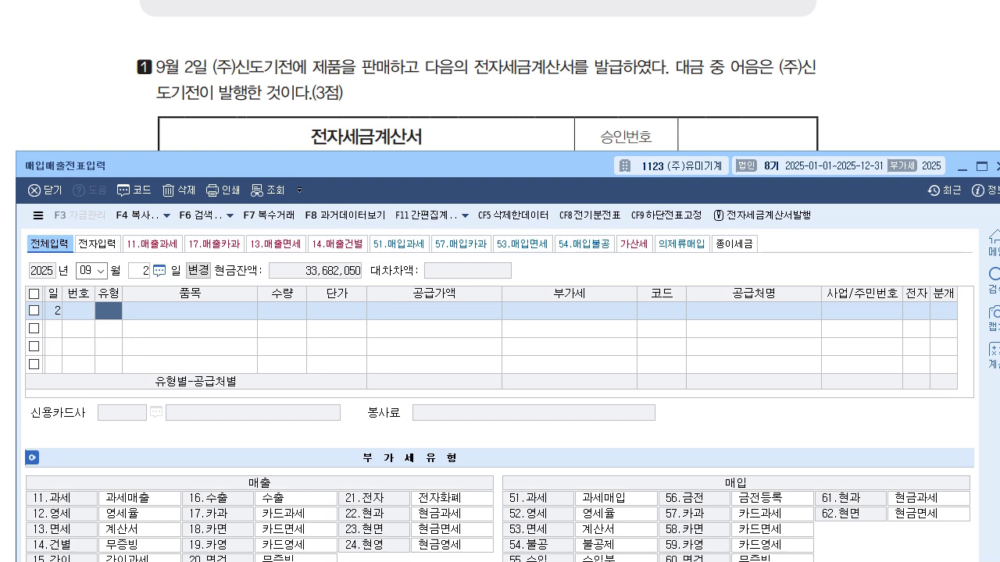
{"action": "left_click_drag", "start_coordinate": [379, 166], "coordinate": [377, 131]}
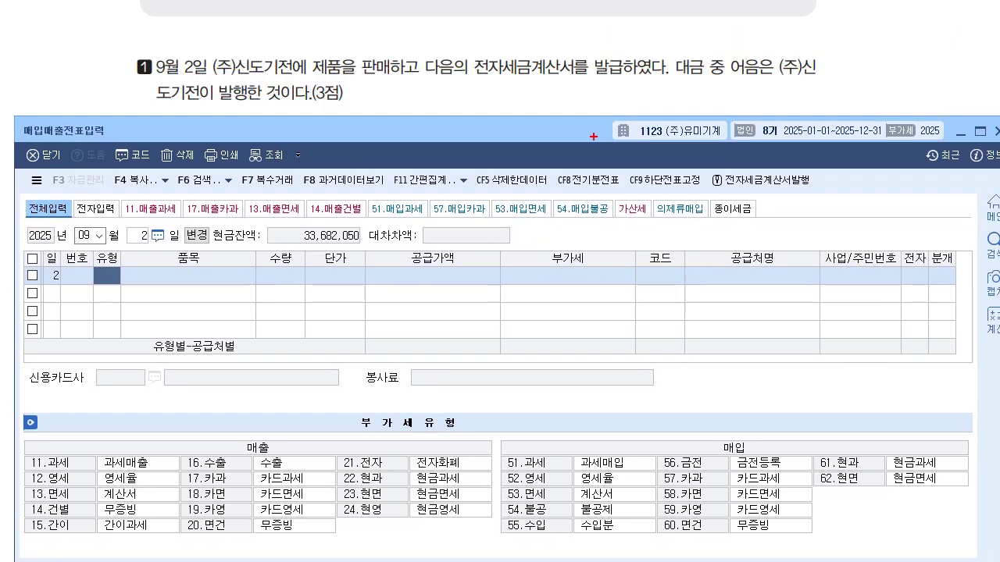
{"action": "left_click_drag", "start_coordinate": [476, 76], "coordinate": [609, 75]}
{"action": "mouse_move", "coordinate": [526, 88]}
{"action": "left_mouse_down"}
{"action": "mouse_move", "coordinate": [534, 105]}
{"action": "mouse_move", "coordinate": [549, 91]}
{"action": "mouse_move", "coordinate": [559, 103]}
{"action": "left_mouse_up"}
{"action": "left_click_drag", "start_coordinate": [563, 96], "coordinate": [572, 95]}
{"action": "left_click_drag", "start_coordinate": [573, 88], "coordinate": [572, 105]}
{"action": "left_click_drag", "start_coordinate": [576, 86], "coordinate": [576, 106]}
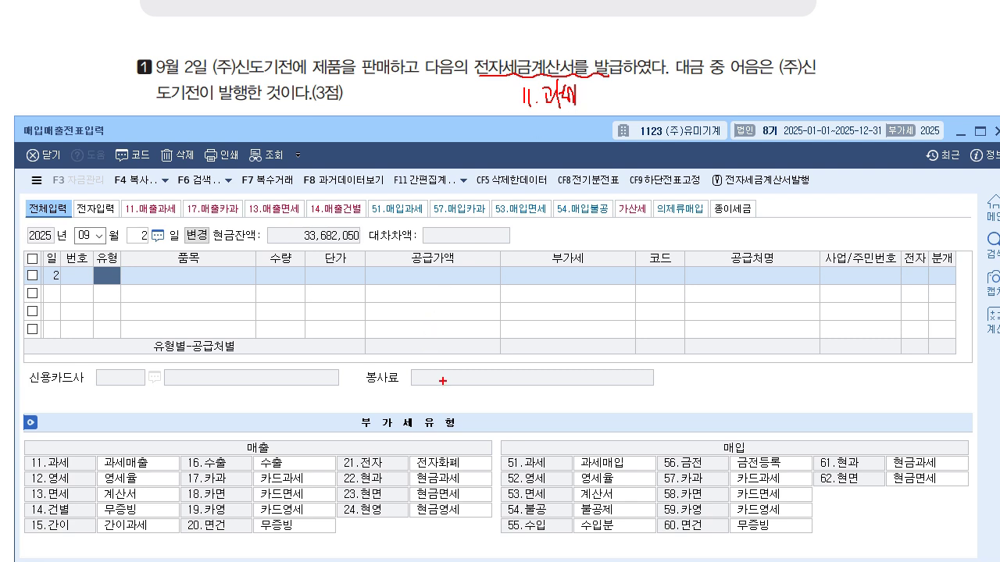
{"action": "left_click_drag", "start_coordinate": [257, 458], "coordinate": [265, 459]}
{"action": "mouse_move", "coordinate": [63, 456]}
{"action": "left_mouse_down"}
{"action": "mouse_move", "coordinate": [38, 476]}
{"action": "mouse_move", "coordinate": [67, 487]}
{"action": "mouse_move", "coordinate": [87, 442]}
{"action": "left_mouse_up"}
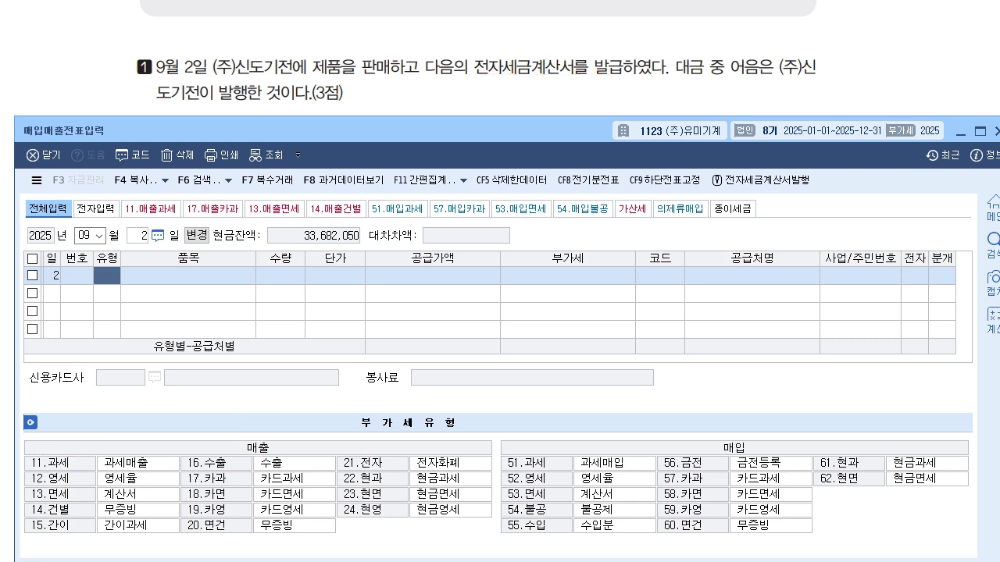
Set the voucher type to 11 과세 and review the electronic tax invoice issued to (주)신도기전
{"action": "type", "text": "11"}
{"action": "key", "text": "Return"}
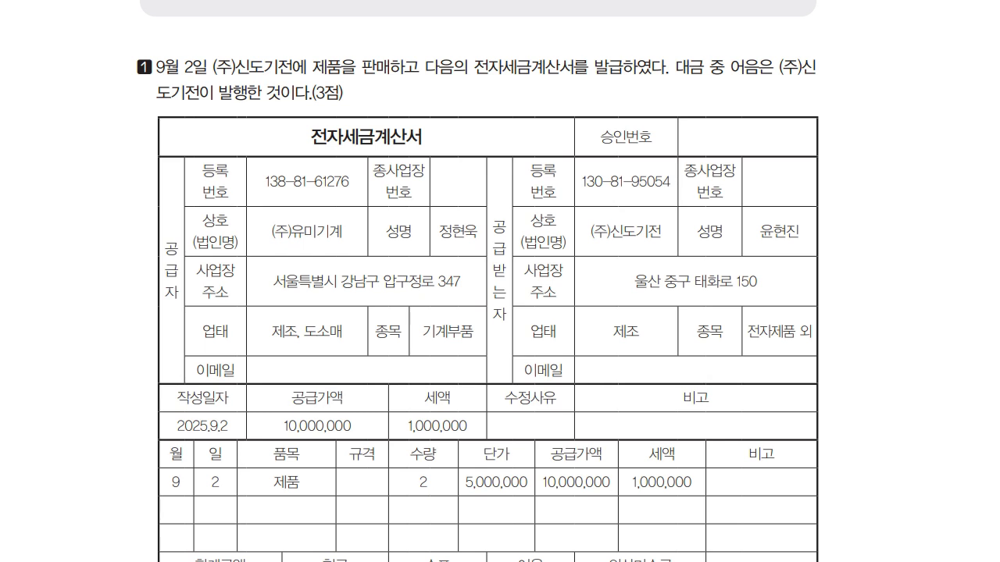
{"action": "scroll", "coordinate": [487, 281], "scroll_direction": "down", "scroll_amount": 2}
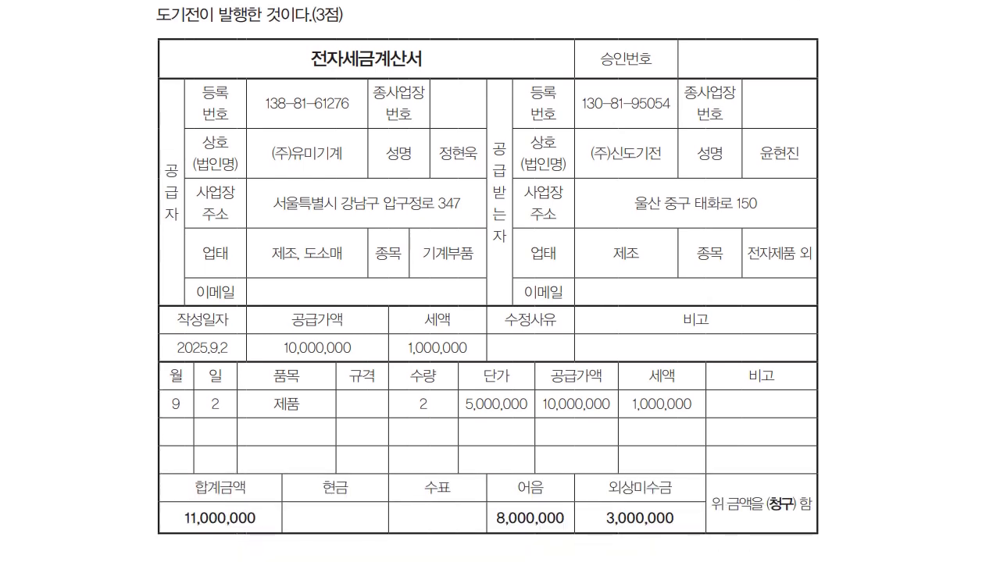
{"action": "scroll", "coordinate": [488, 281], "scroll_direction": "up", "scroll_amount": 3}
{"action": "scroll", "coordinate": [487, 281], "scroll_direction": "down", "scroll_amount": 3}
{"action": "scroll", "coordinate": [488, 281], "scroll_direction": "up", "scroll_amount": 2}
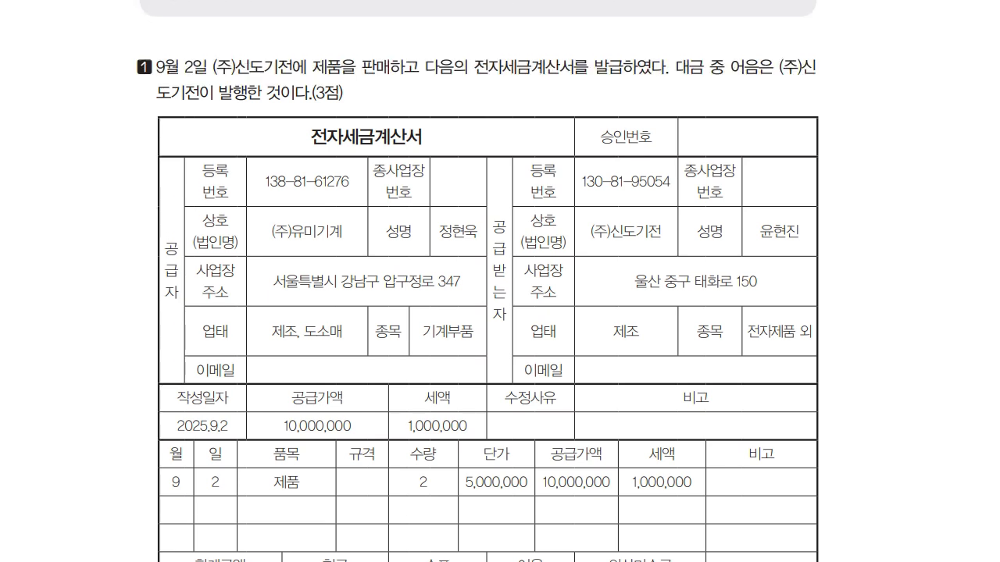
Annotate the September 2 tax invoice with its note and receivable accounts, type 11.과세 and journal type 3.혼합, and clear the annotations
{"action": "scroll", "coordinate": [487, 281], "scroll_direction": "down", "scroll_amount": 2}
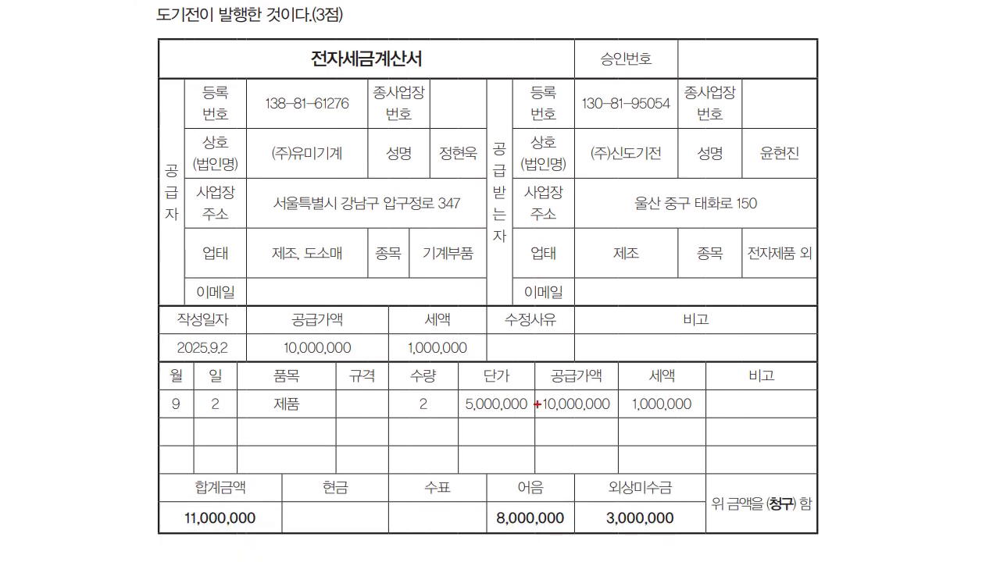
{"action": "mouse_move", "coordinate": [518, 482]}
{"action": "left_mouse_down"}
{"action": "mouse_move", "coordinate": [517, 453]}
{"action": "mouse_move", "coordinate": [526, 478]}
{"action": "mouse_move", "coordinate": [558, 431]}
{"action": "mouse_move", "coordinate": [573, 442]}
{"action": "left_mouse_up"}
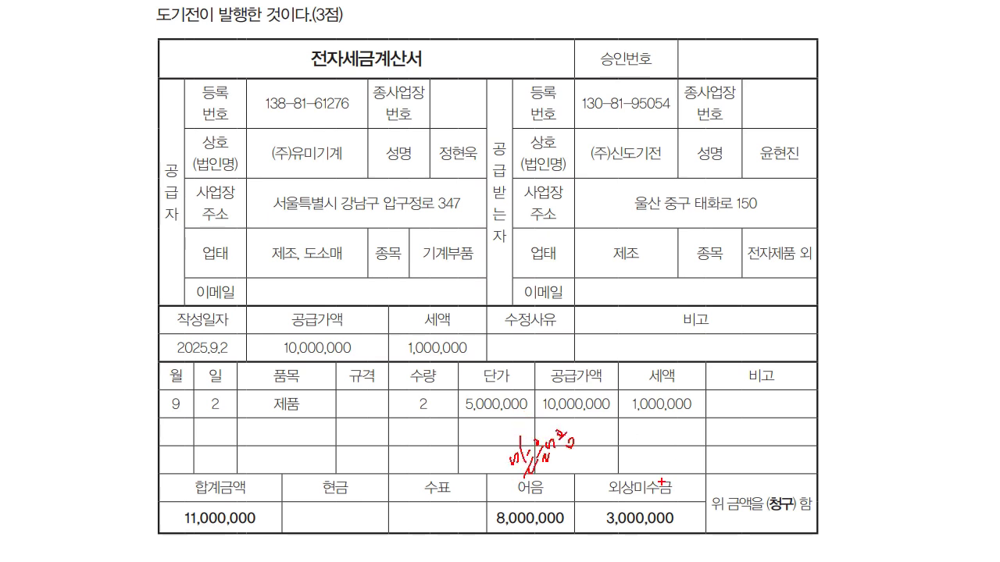
{"action": "mouse_move", "coordinate": [630, 458]}
{"action": "left_mouse_down"}
{"action": "mouse_move", "coordinate": [688, 443]}
{"action": "mouse_move", "coordinate": [698, 426]}
{"action": "mouse_move", "coordinate": [704, 442]}
{"action": "left_mouse_up"}
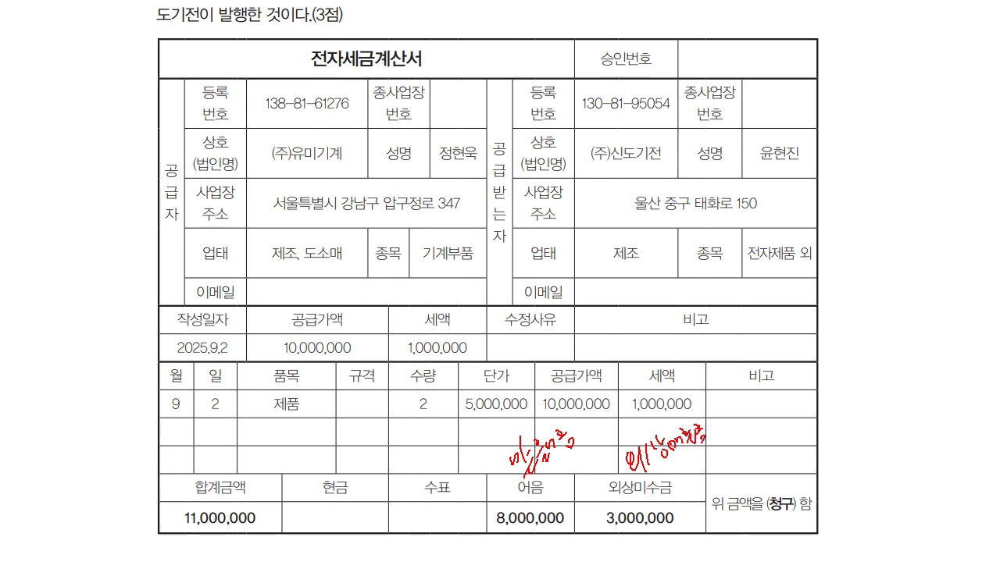
{"action": "left_click_drag", "start_coordinate": [818, 131], "coordinate": [837, 144]}
{"action": "mouse_move", "coordinate": [845, 105]}
{"action": "left_mouse_down"}
{"action": "mouse_move", "coordinate": [858, 137]}
{"action": "mouse_move", "coordinate": [863, 122]}
{"action": "left_mouse_up"}
{"action": "left_click_drag", "start_coordinate": [866, 108], "coordinate": [875, 130]}
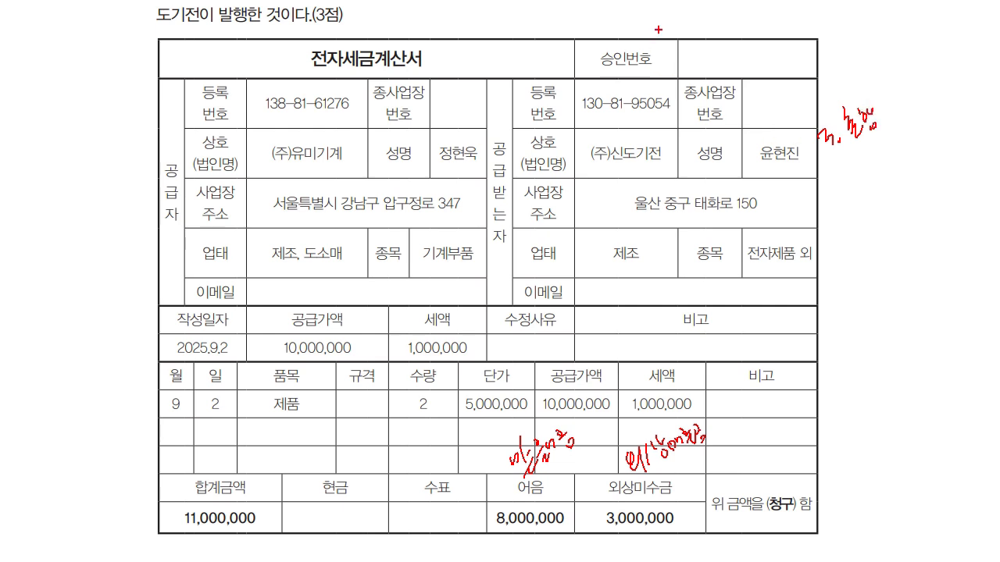
{"action": "left_click_drag", "start_coordinate": [652, 31], "coordinate": [654, 58]}
{"action": "left_click_drag", "start_coordinate": [665, 28], "coordinate": [666, 54]}
{"action": "mouse_move", "coordinate": [665, 45]}
{"action": "left_mouse_down"}
{"action": "mouse_move", "coordinate": [691, 39]}
{"action": "mouse_move", "coordinate": [706, 50]}
{"action": "mouse_move", "coordinate": [725, 38]}
{"action": "left_mouse_up"}
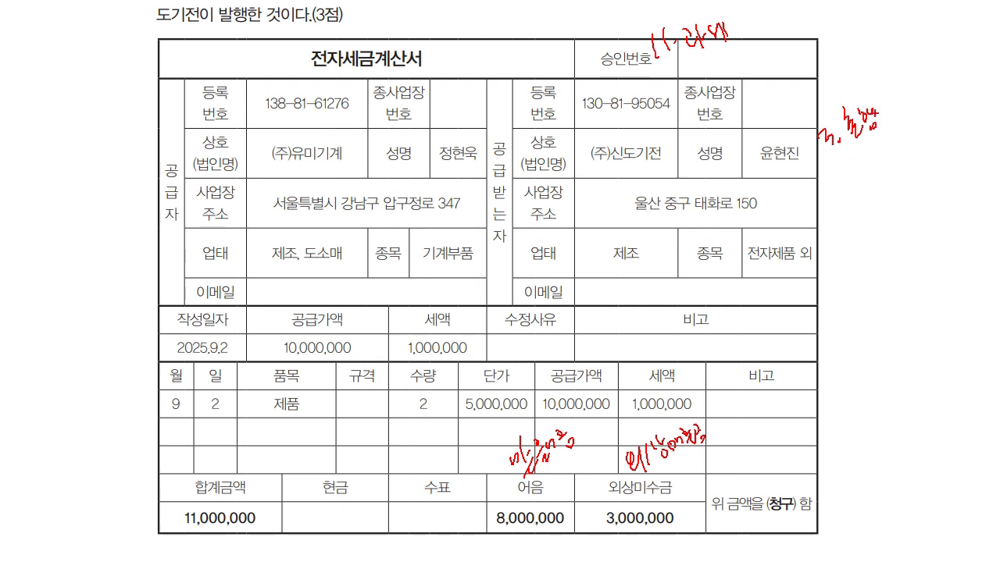
{"action": "key", "text": "Escape"}
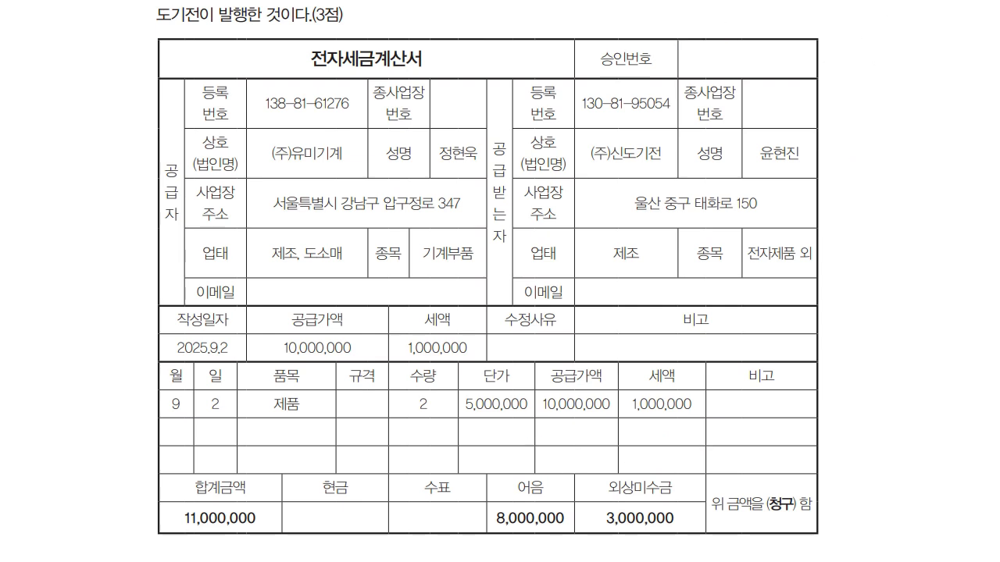
{"action": "scroll", "coordinate": [487, 281], "scroll_direction": "up", "scroll_amount": 2}
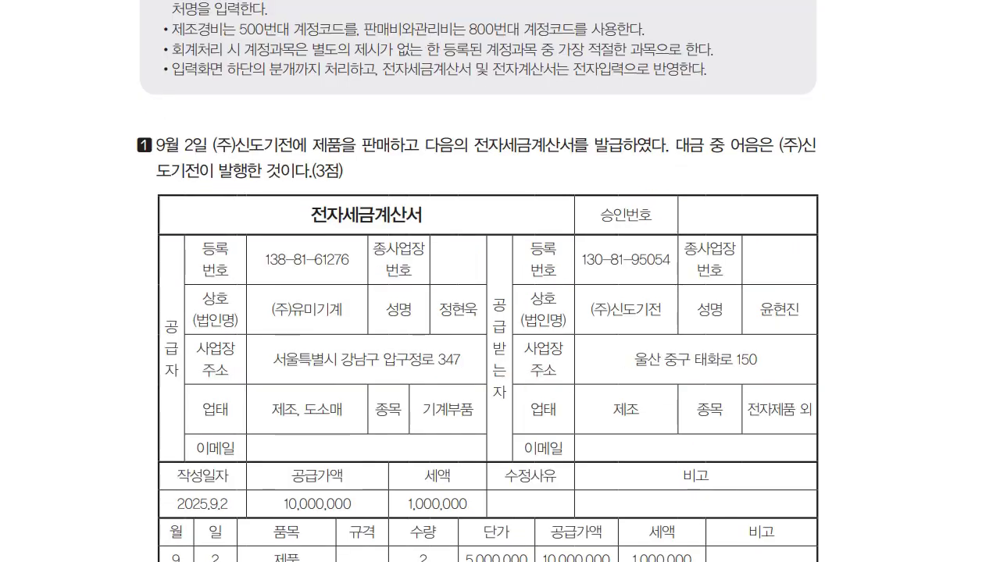
{"action": "scroll", "coordinate": [488, 281], "scroll_direction": "down", "scroll_amount": 1}
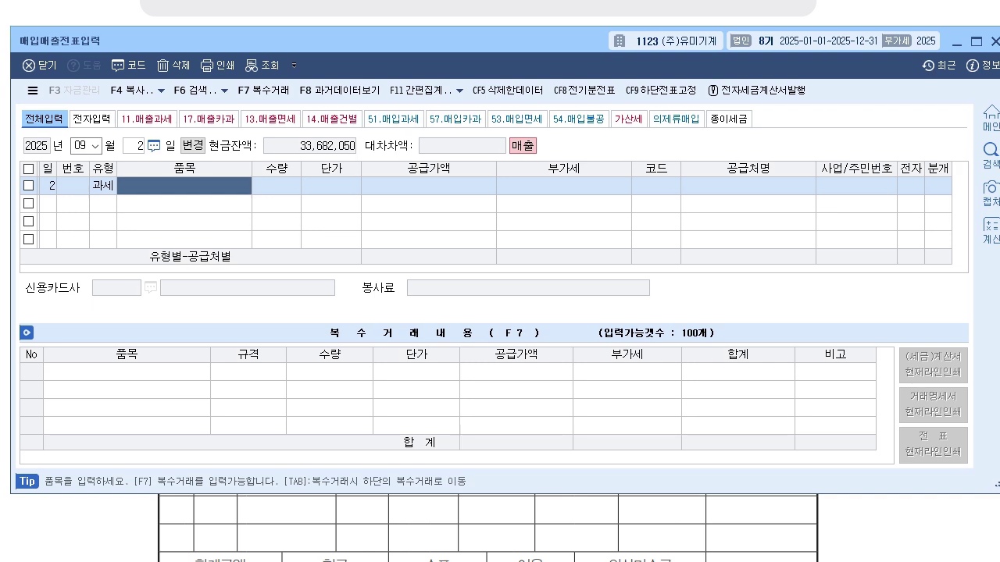
Enter the item 제품 on the September 2 sales line with quantity 2 and unit price 5,000,000 won
{"action": "type", "text": "제"}
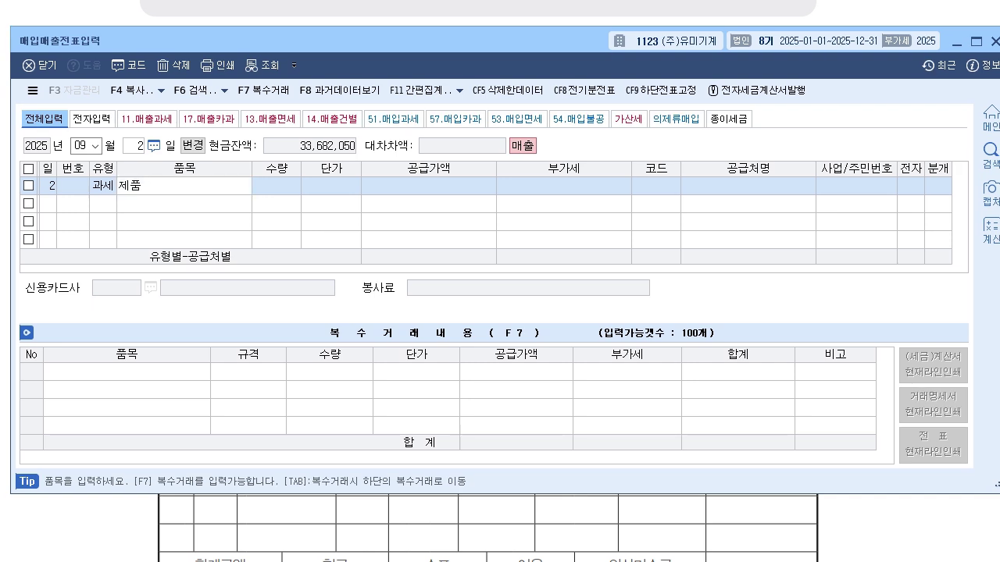
{"action": "type", "text": "품"}
{"action": "key", "text": "Return"}
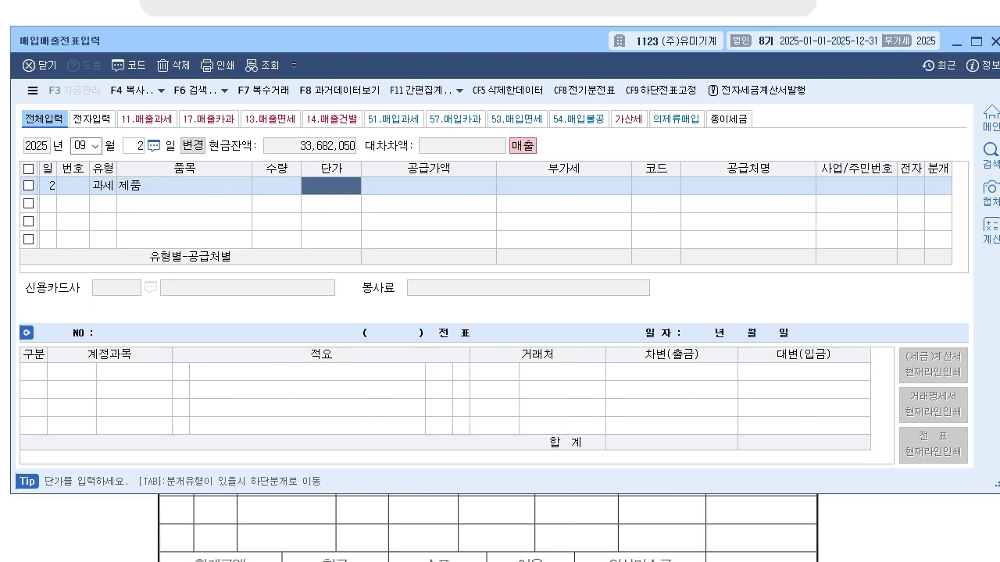
{"action": "type", "text": "2"}
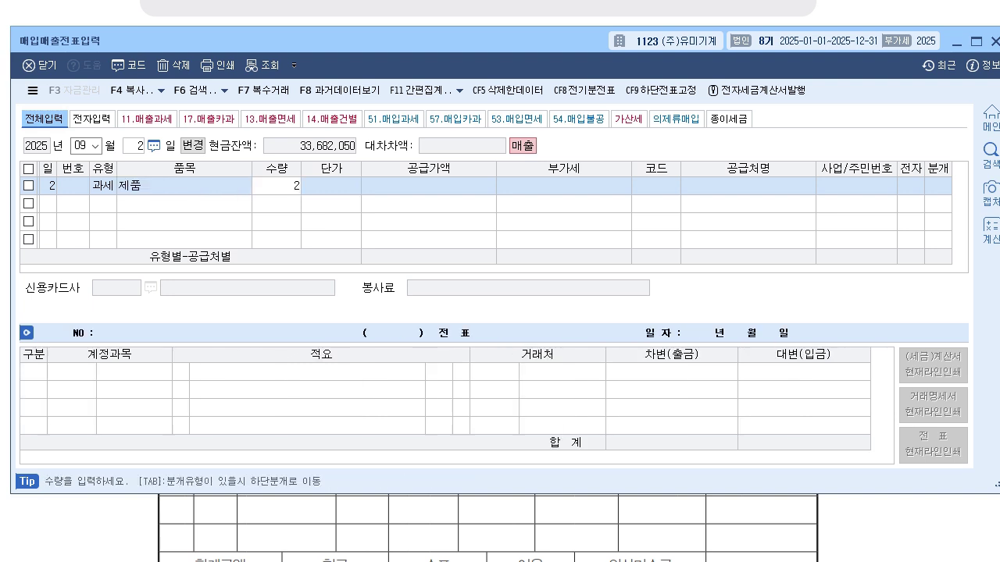
{"action": "key", "text": "Return"}
{"action": "type", "text": "5000000"}
{"action": "key", "text": "Return"}
{"action": "key", "text": "Return"}
{"action": "key", "text": "Return"}
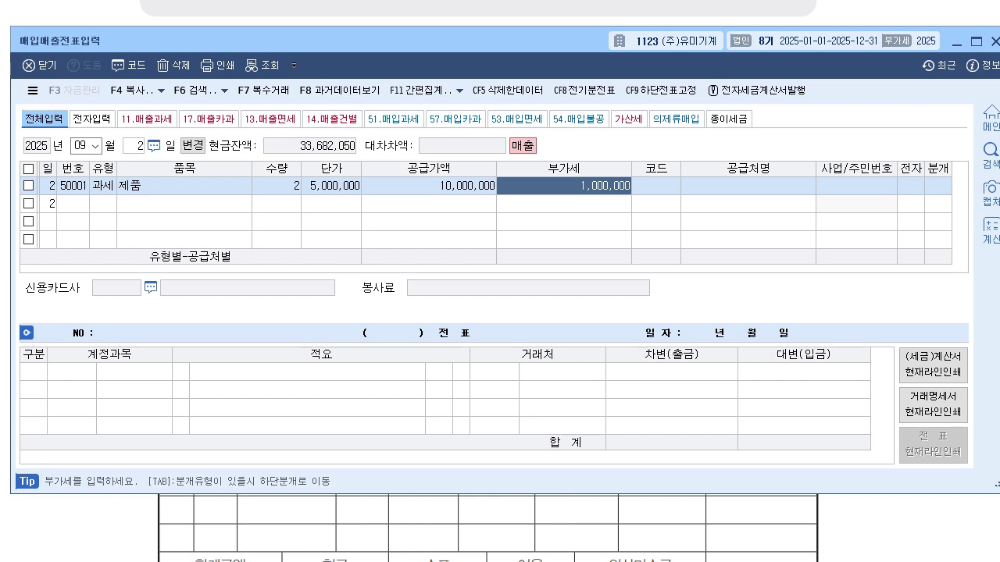
Set the client to (주)신도기전, mark the invoice as electronic, and choose journal type 3 혼합 with the default credit lines
{"action": "type", "text": "신도"}
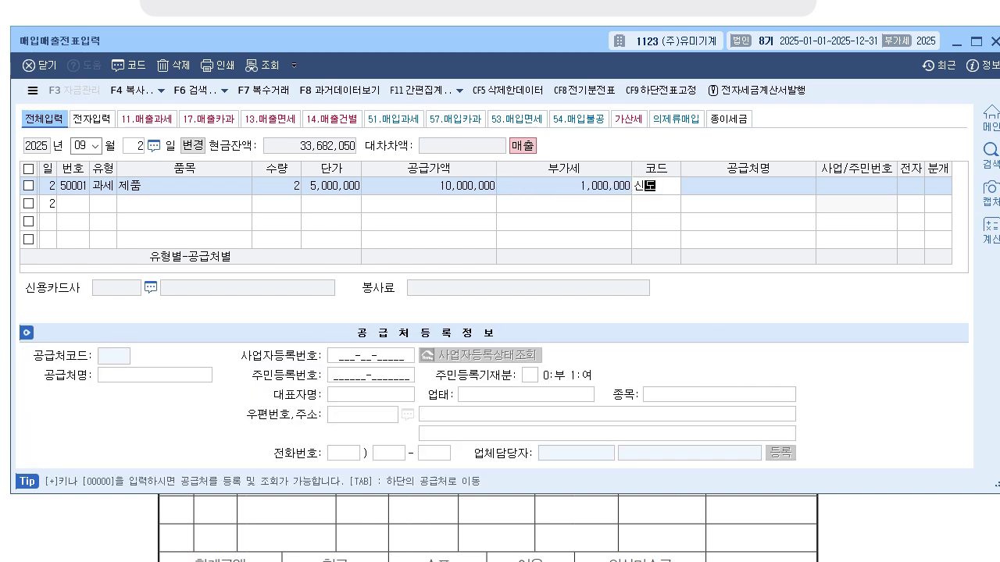
{"action": "key", "text": "Return"}
{"action": "key", "text": "Return"}
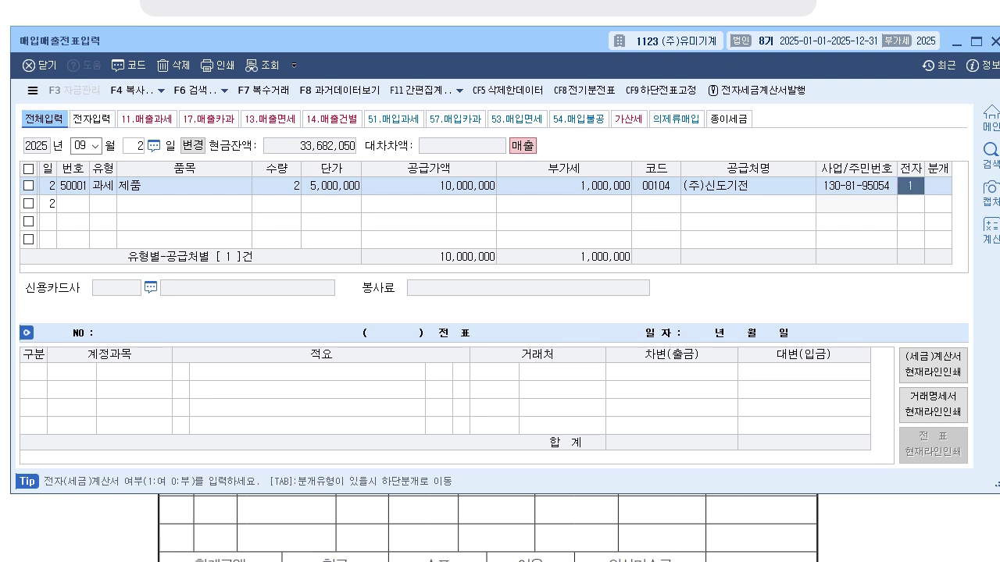
{"action": "type", "text": "1"}
{"action": "key", "text": "Return"}
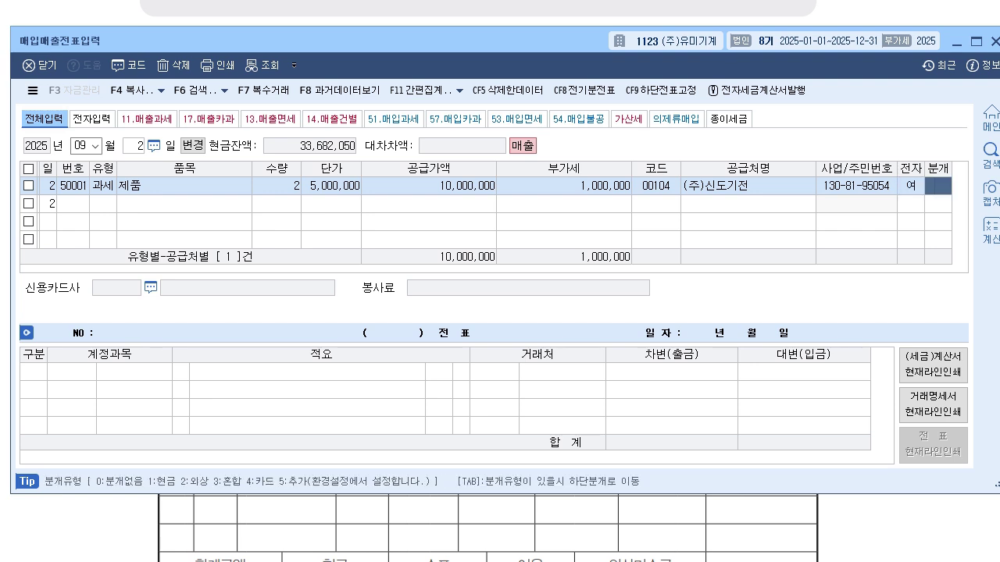
{"action": "type", "text": "3"}
{"action": "key", "text": "Return"}
{"action": "key", "text": "Return"}
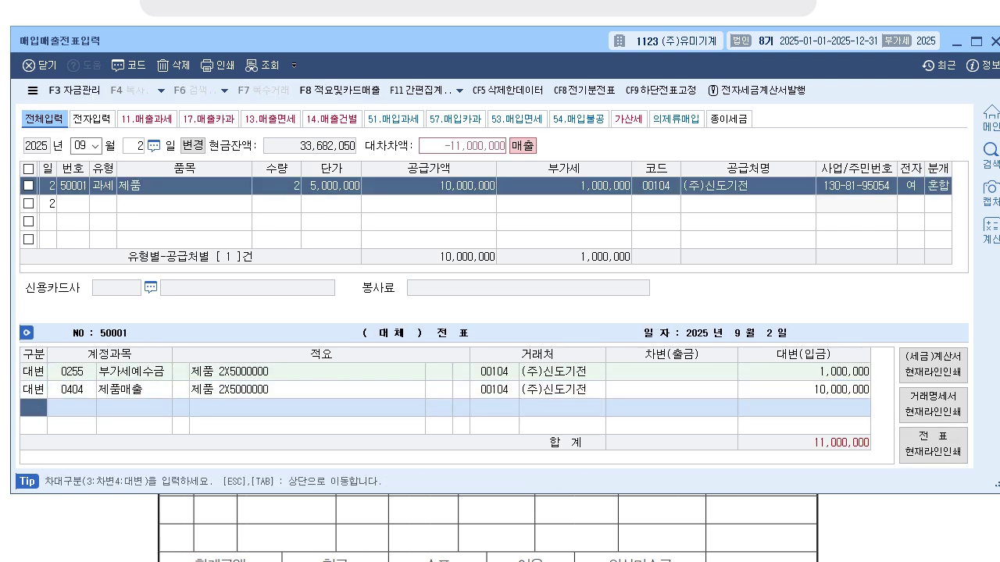
Add a debit line for account 110 받을어음 of 8,000,000 won
{"action": "type", "text": "3"}
{"action": "key", "text": "Return"}
{"action": "type", "text": "110"}
{"action": "key", "text": "Return"}
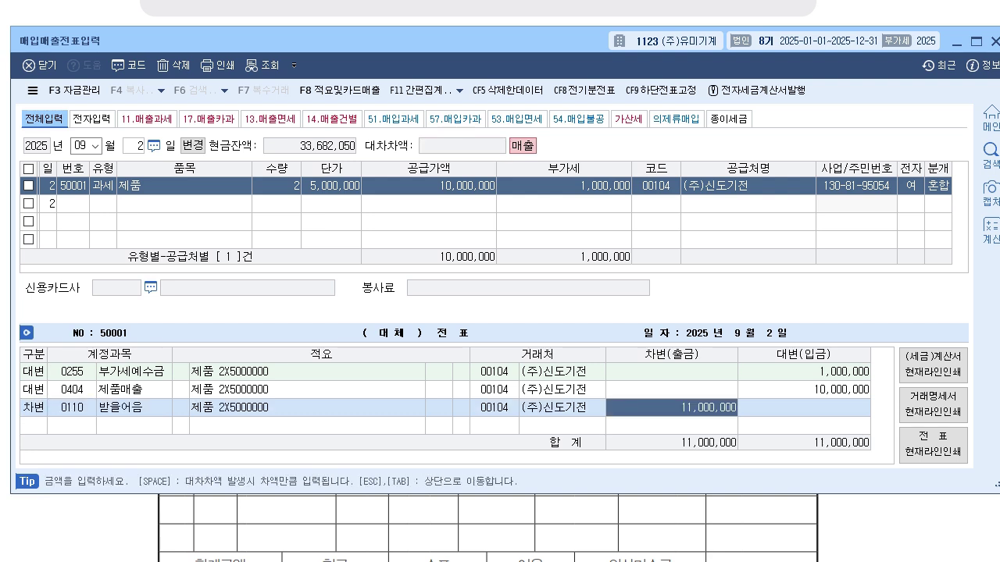
{"action": "type", "text": "8000000"}
{"action": "key", "text": "Return"}
Add a debit line for account 108 외상매출금 of 3,000,000 won to complete the September 2 sales voucher
{"action": "type", "text": "3"}
{"action": "key", "text": "Return"}
{"action": "type", "text": "10"}
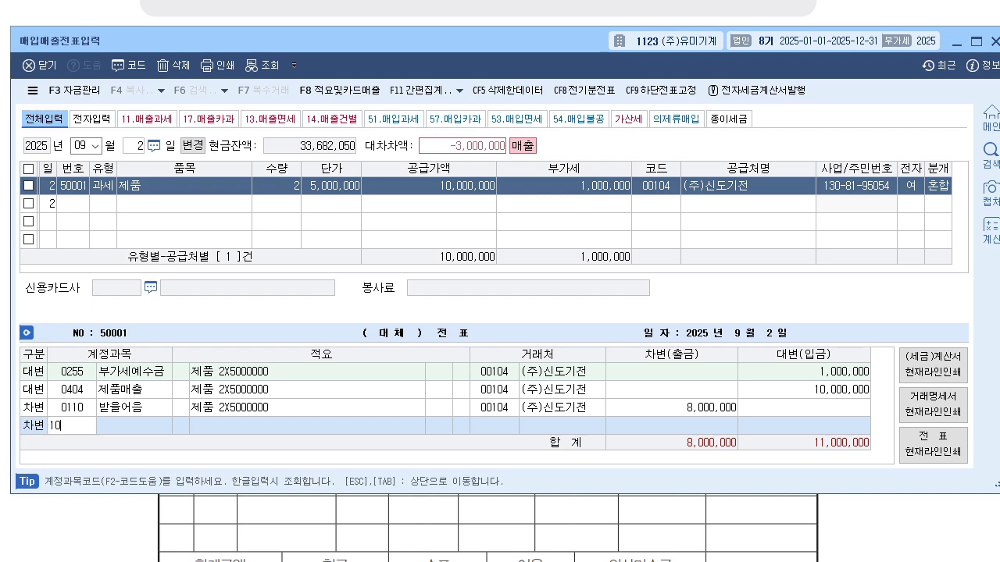
{"action": "type", "text": "8"}
{"action": "key", "text": "Return"}
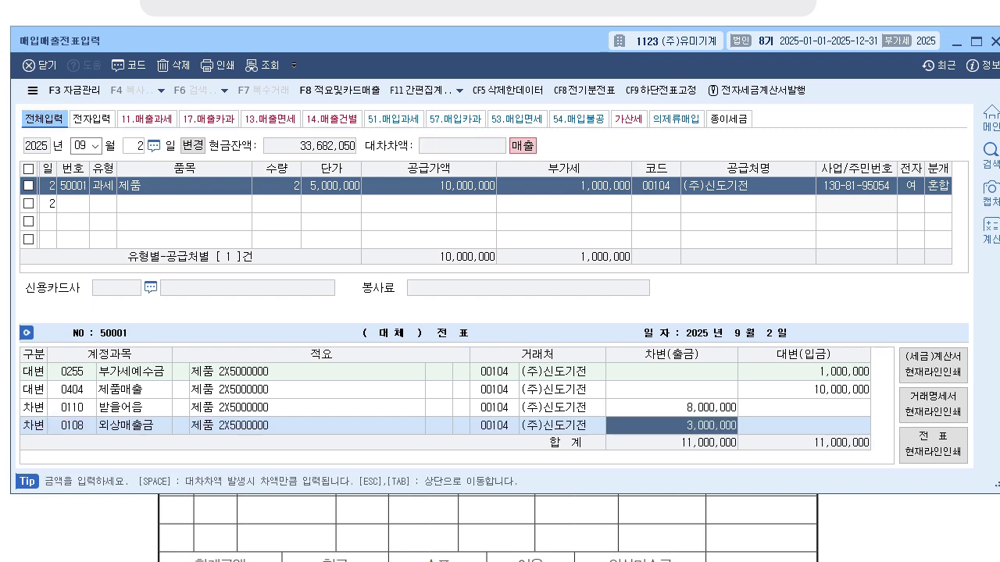
{"action": "key", "text": "Return"}
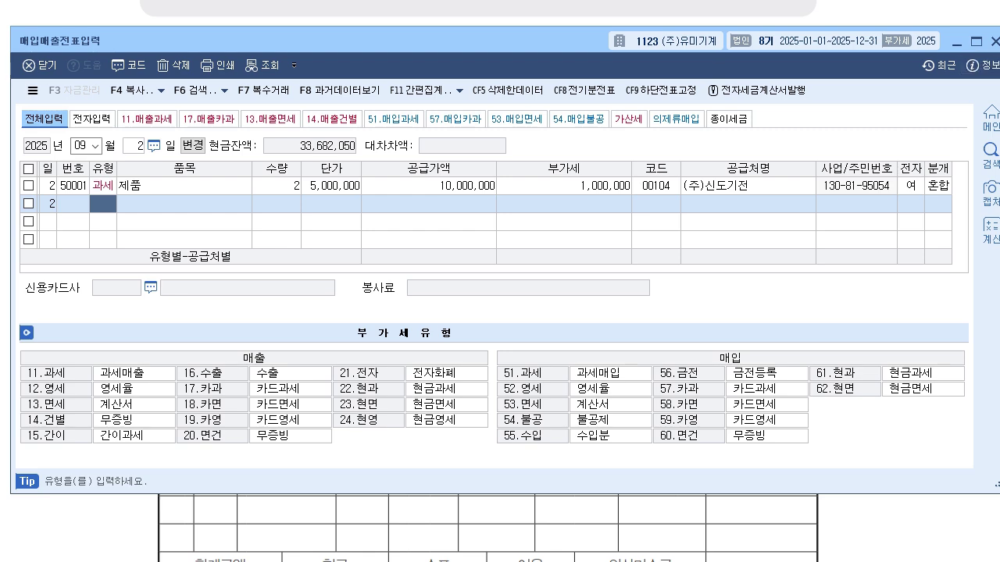
Bring up question 2 and mark the 우리카드 payment, voucher type 57.카과 and the 495,000 won total on the receipt
{"action": "key", "text": "alt+Tab"}
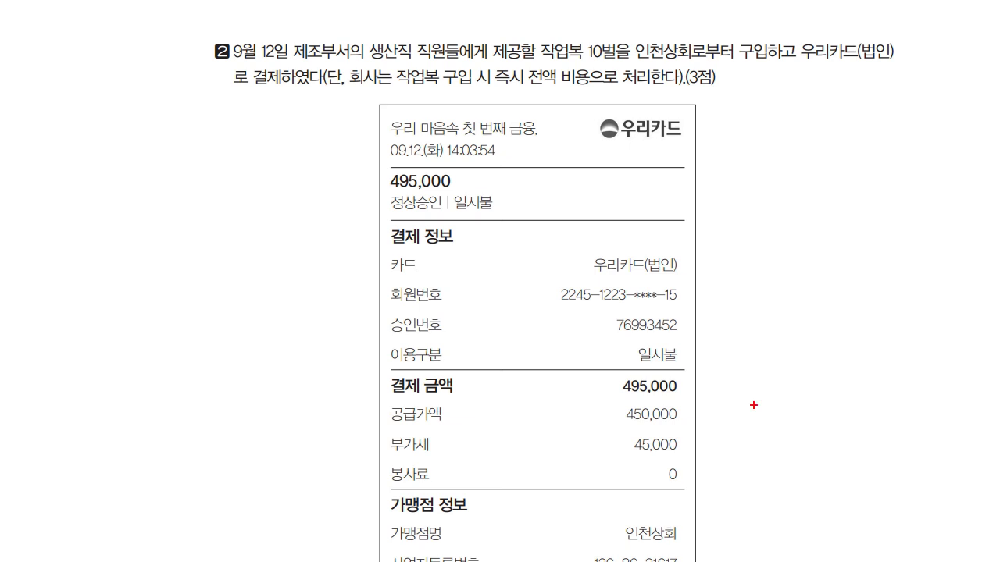
{"action": "left_click_drag", "start_coordinate": [800, 68], "coordinate": [872, 69]}
{"action": "left_click_drag", "start_coordinate": [236, 101], "coordinate": [281, 101]}
{"action": "mouse_move", "coordinate": [796, 84]}
{"action": "left_mouse_down"}
{"action": "mouse_move", "coordinate": [786, 86]}
{"action": "mouse_move", "coordinate": [794, 110]}
{"action": "mouse_move", "coordinate": [812, 125]}
{"action": "mouse_move", "coordinate": [834, 119]}
{"action": "mouse_move", "coordinate": [847, 96]}
{"action": "mouse_move", "coordinate": [877, 97]}
{"action": "left_mouse_up"}
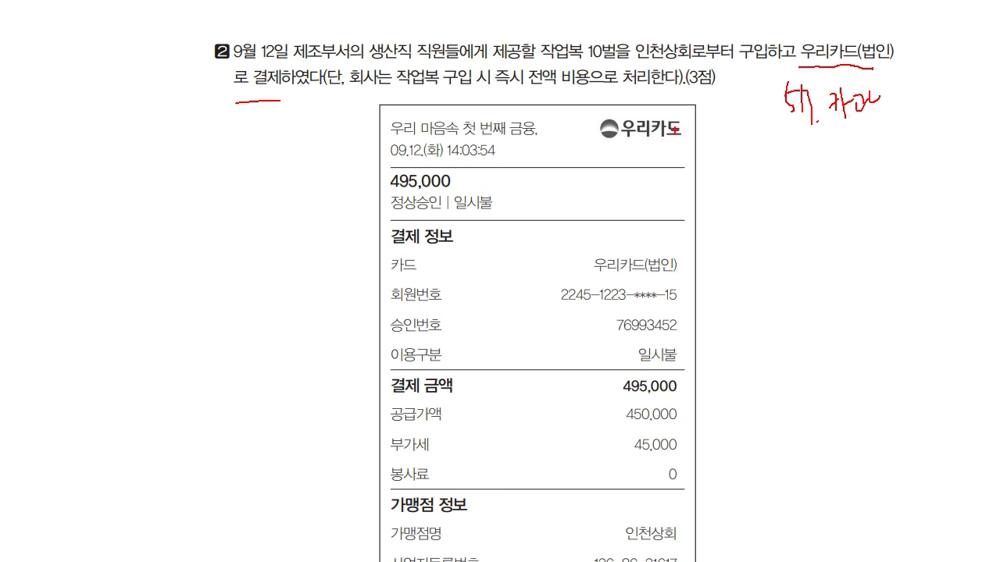
{"action": "mouse_move", "coordinate": [652, 395]}
{"action": "left_mouse_down"}
{"action": "mouse_move", "coordinate": [656, 373]}
{"action": "mouse_move", "coordinate": [613, 467]}
{"action": "left_mouse_up"}
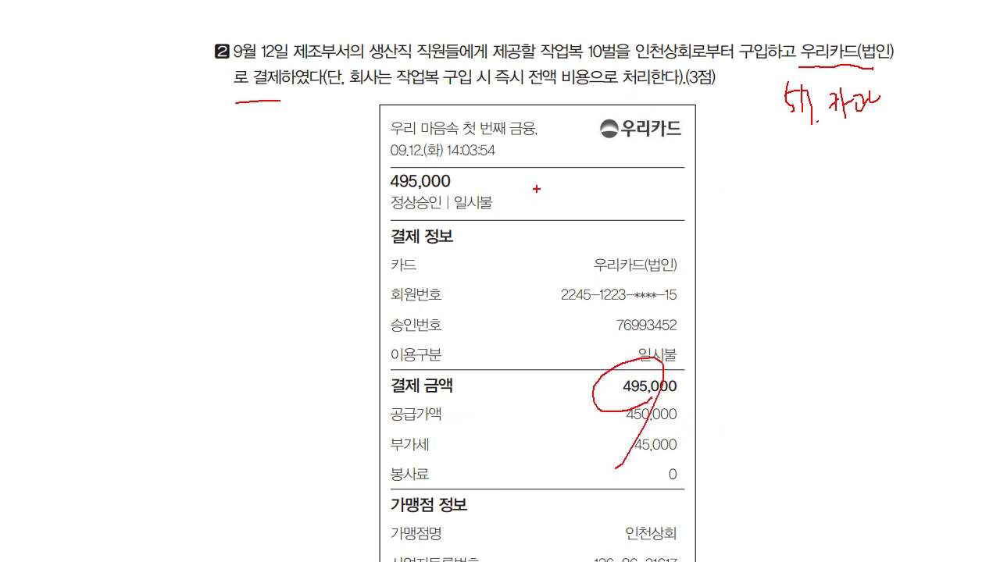
Underline the production workers in question 2 and note the expense account 복리후생비(제) beneath the text
{"action": "left_click_drag", "start_coordinate": [395, 66], "coordinate": [453, 62]}
{"action": "mouse_move", "coordinate": [519, 87]}
{"action": "left_mouse_down"}
{"action": "mouse_move", "coordinate": [526, 108]}
{"action": "mouse_move", "coordinate": [564, 98]}
{"action": "mouse_move", "coordinate": [573, 127]}
{"action": "left_mouse_up"}
{"action": "left_click_drag", "start_coordinate": [579, 96], "coordinate": [589, 108]}
{"action": "left_click_drag", "start_coordinate": [590, 98], "coordinate": [601, 117]}
{"action": "left_click_drag", "start_coordinate": [603, 103], "coordinate": [618, 92]}
{"action": "mouse_move", "coordinate": [617, 85]}
{"action": "left_mouse_down"}
{"action": "mouse_move", "coordinate": [624, 127]}
{"action": "mouse_move", "coordinate": [631, 114]}
{"action": "left_mouse_up"}
{"action": "left_click_drag", "start_coordinate": [638, 97], "coordinate": [652, 109]}
{"action": "left_click_drag", "start_coordinate": [656, 95], "coordinate": [667, 133]}
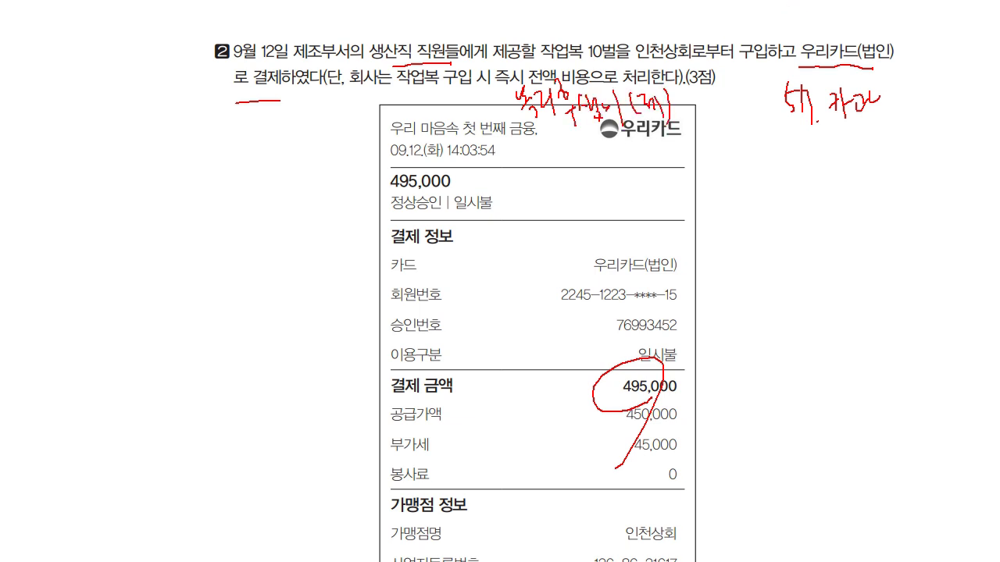
Write the circled credit account and journal type 4.카드 beside the question 2 receipt, and clear all annotations
{"action": "mouse_move", "coordinate": [622, 178]}
{"action": "left_mouse_down"}
{"action": "mouse_move", "coordinate": [631, 194]}
{"action": "mouse_move", "coordinate": [641, 189]}
{"action": "left_mouse_up"}
{"action": "left_click_drag", "start_coordinate": [637, 170], "coordinate": [657, 181]}
{"action": "left_click_drag", "start_coordinate": [658, 175], "coordinate": [661, 190]}
{"action": "mouse_move", "coordinate": [656, 161]}
{"action": "left_mouse_down"}
{"action": "mouse_move", "coordinate": [676, 177]}
{"action": "mouse_move", "coordinate": [700, 173]}
{"action": "left_mouse_up"}
{"action": "left_click_drag", "start_coordinate": [692, 165], "coordinate": [709, 180]}
{"action": "mouse_move", "coordinate": [667, 225]}
{"action": "left_mouse_down"}
{"action": "mouse_move", "coordinate": [630, 228]}
{"action": "mouse_move", "coordinate": [711, 191]}
{"action": "left_mouse_up"}
{"action": "mouse_move", "coordinate": [828, 123]}
{"action": "left_mouse_down"}
{"action": "mouse_move", "coordinate": [852, 123]}
{"action": "mouse_move", "coordinate": [848, 137]}
{"action": "left_mouse_up"}
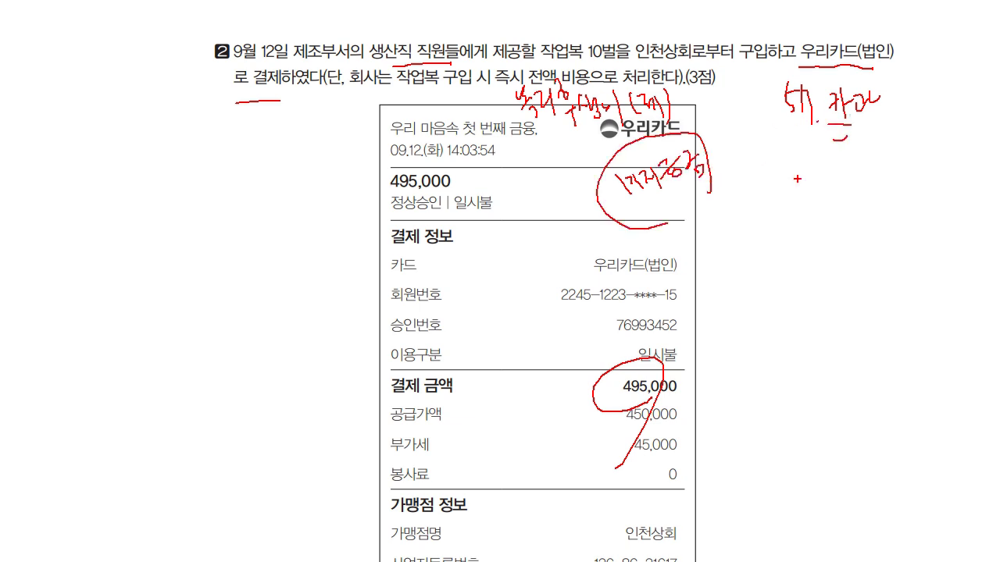
{"action": "mouse_move", "coordinate": [782, 177]}
{"action": "left_mouse_down"}
{"action": "mouse_move", "coordinate": [802, 191]}
{"action": "mouse_move", "coordinate": [790, 205]}
{"action": "mouse_move", "coordinate": [829, 197]}
{"action": "left_mouse_up"}
{"action": "left_click", "coordinate": [797, 212]}
{"action": "left_click_drag", "start_coordinate": [830, 185], "coordinate": [860, 190]}
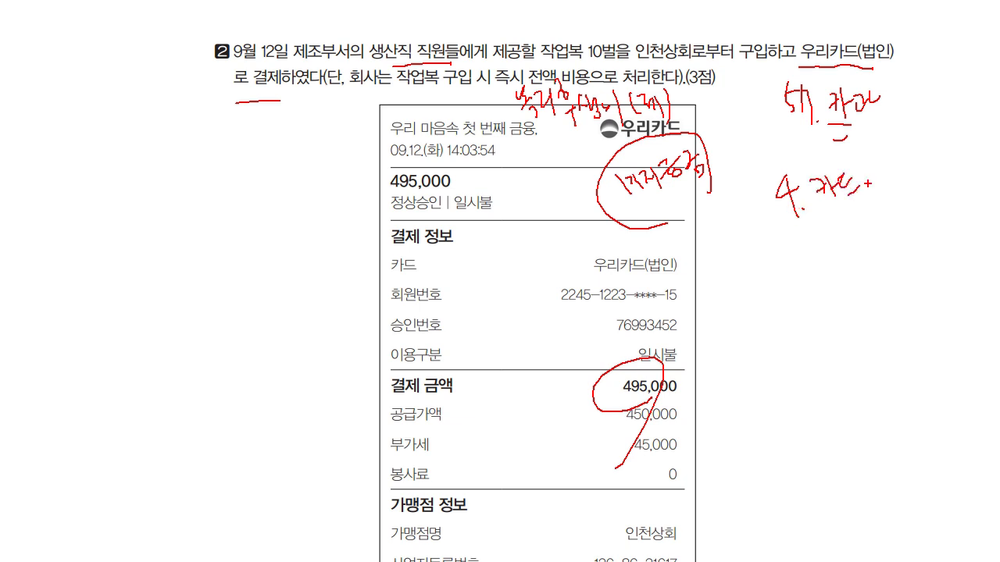
{"action": "key", "text": "Escape"}
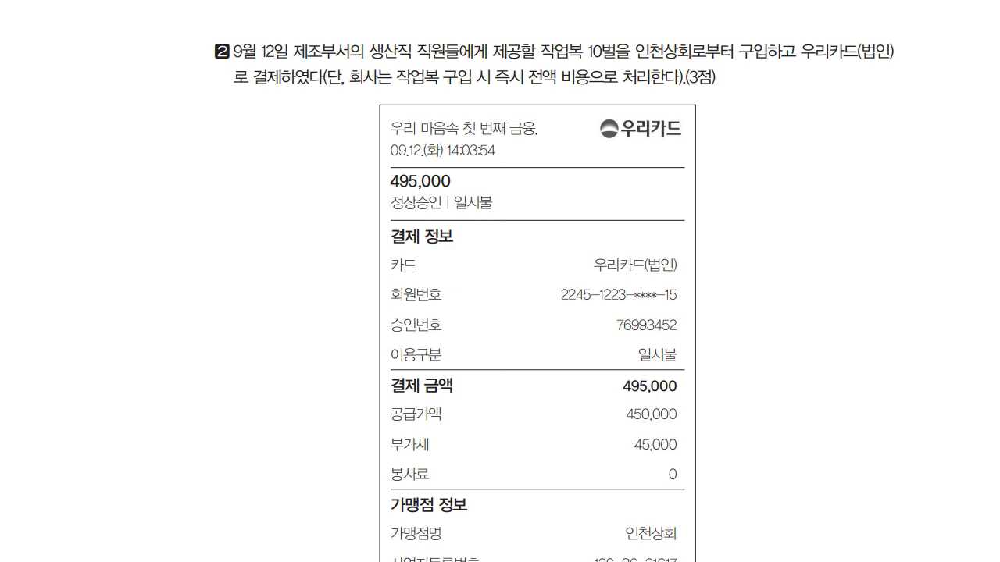
Return to 매입매출전표입력, set the entry date to September 12 and choose voucher type 57 카과
{"action": "key", "text": "alt+Tab"}
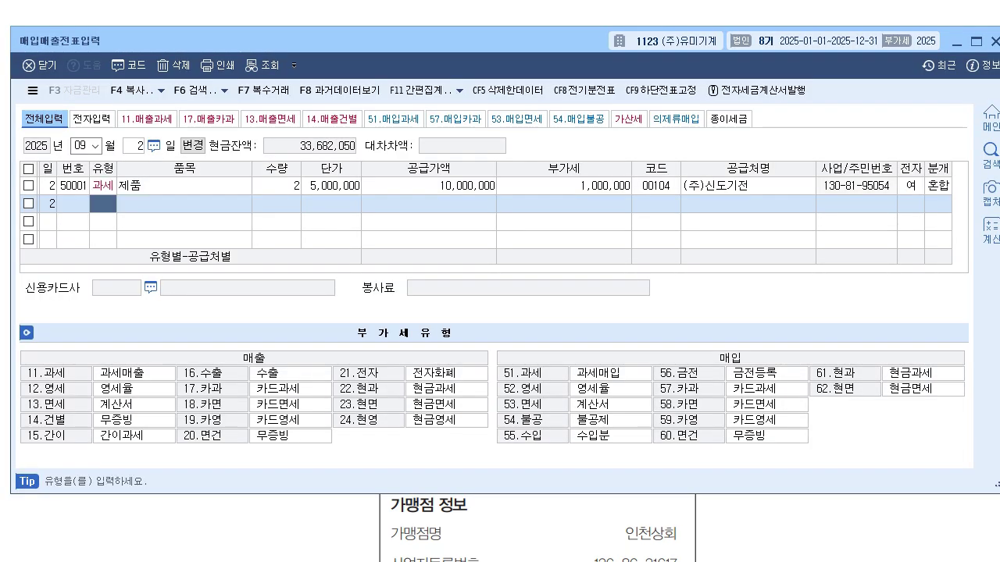
{"action": "left_click", "coordinate": [134, 146]}
{"action": "type", "text": "12"}
{"action": "key", "text": "Return"}
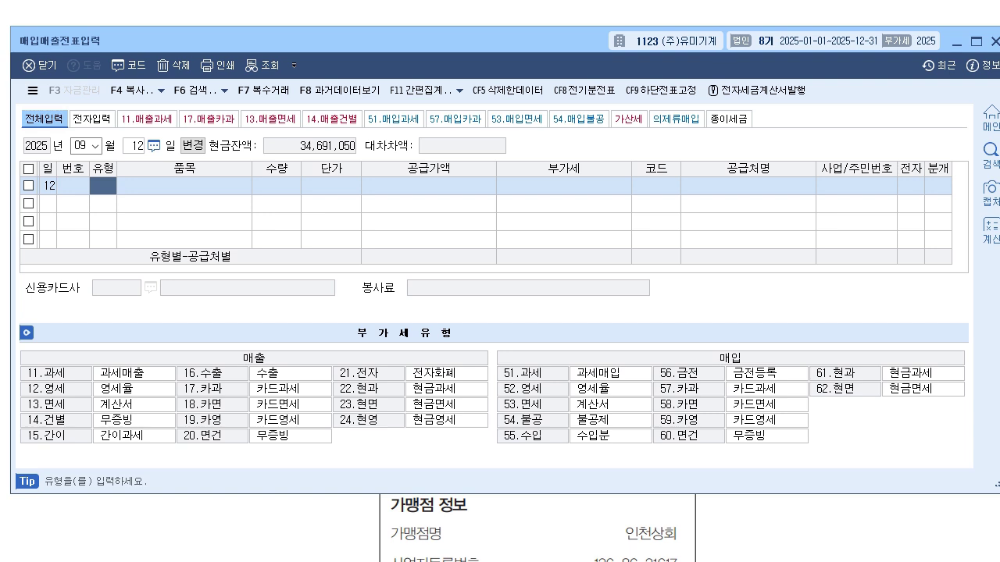
{"action": "type", "text": "57"}
{"action": "key", "text": "Return"}
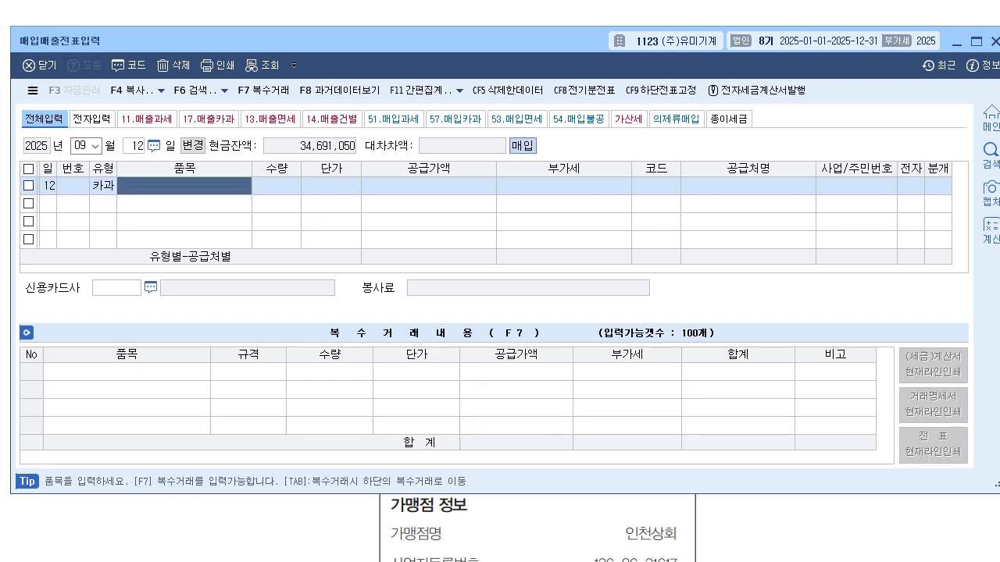
Enter the item 작업복 with a VAT-inclusive amount of 495,000 won, leaving quantity and unit price blank
{"action": "type", "text": "작업복"}
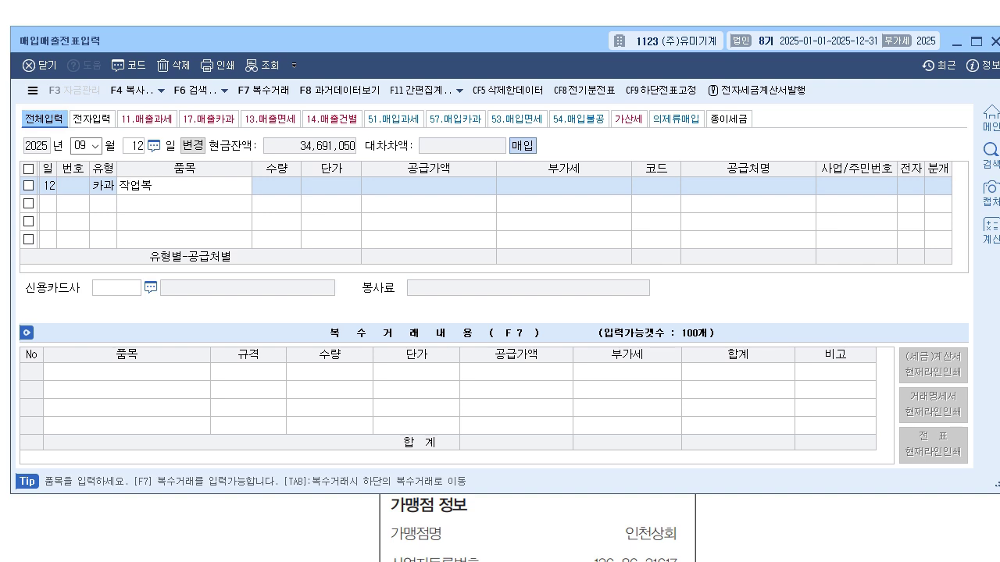
{"action": "key", "text": "Return"}
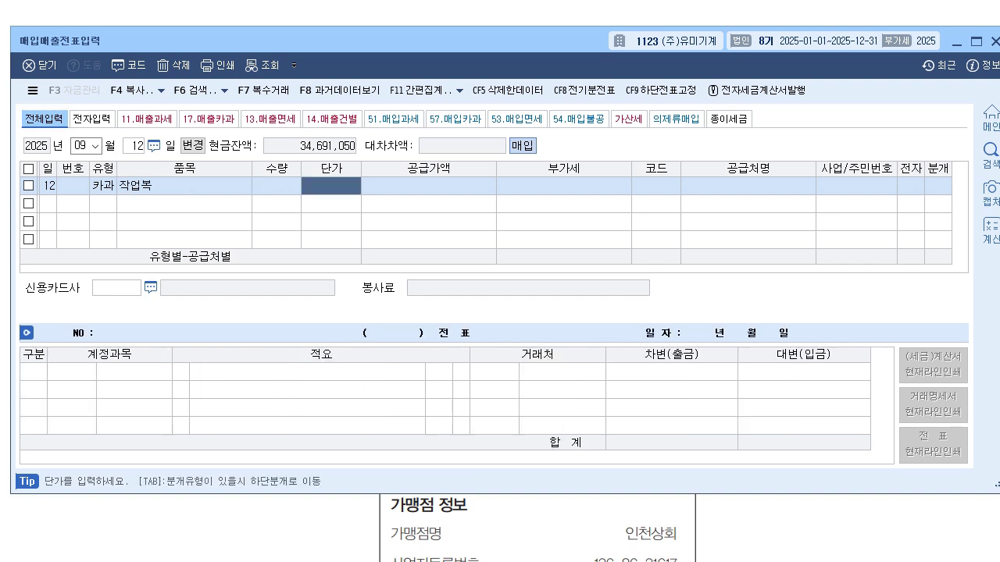
{"action": "key", "text": "Return"}
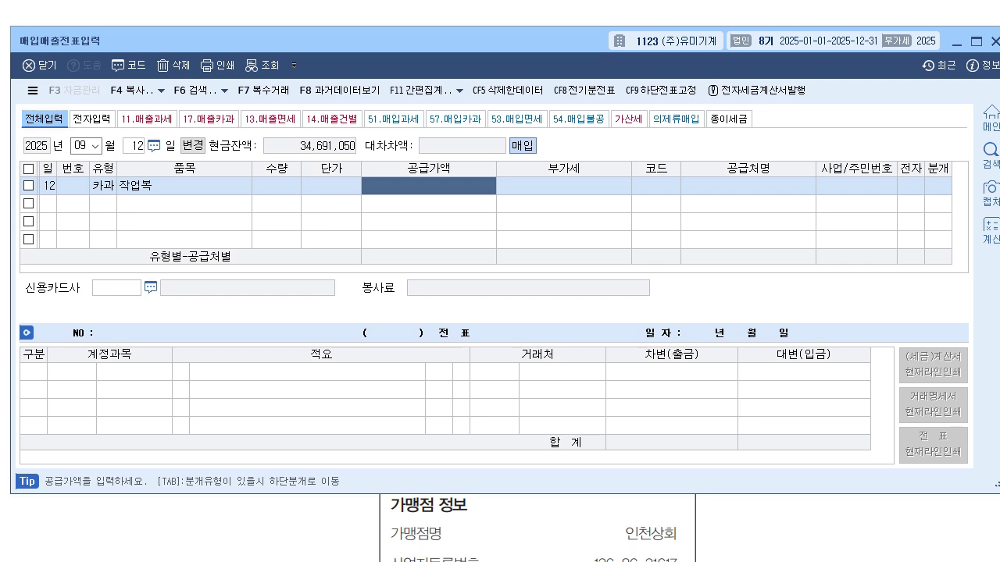
{"action": "type", "text": "4950000"}
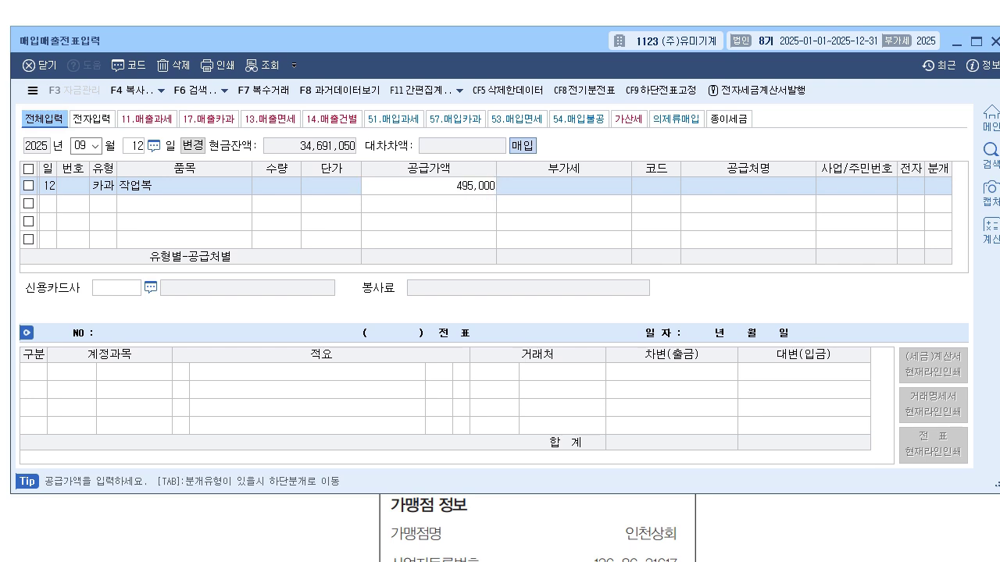
{"action": "key", "text": "Return"}
{"action": "key", "text": "Return"}
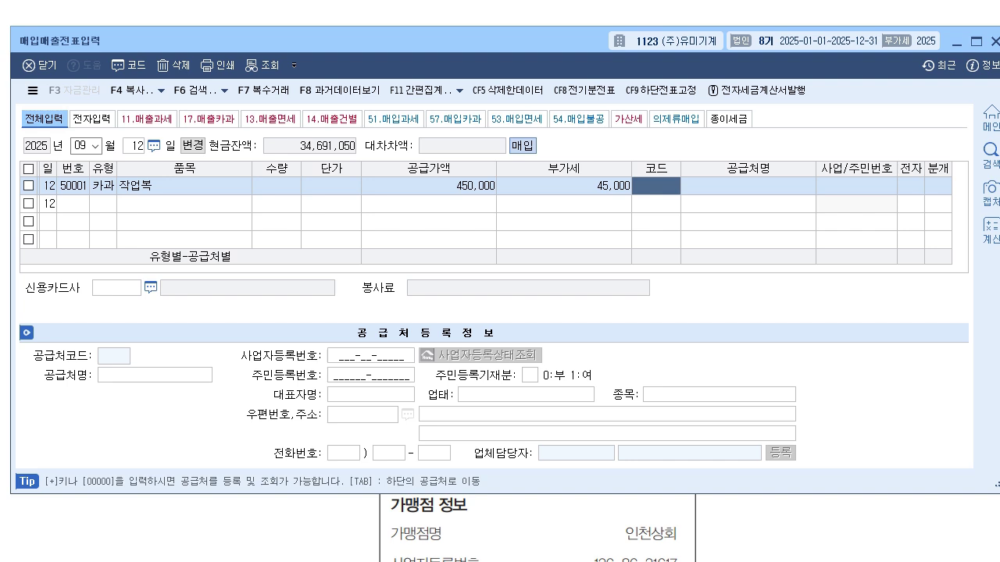
Look up 인천 among the clients and assign 인천상회 as the supplier of the 작업복 purchase
{"action": "type", "text": "인천"}
{"action": "key", "text": "Return"}
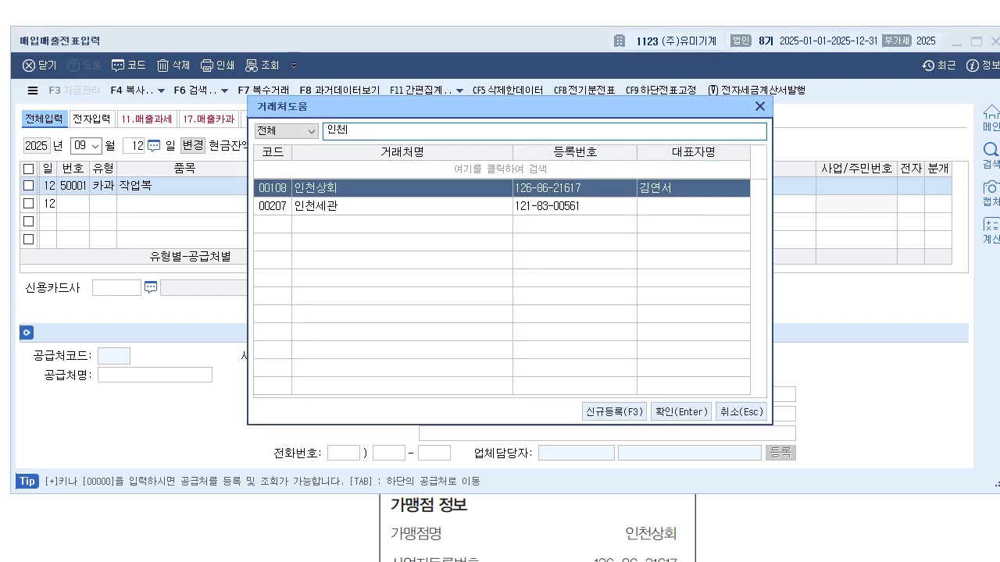
{"action": "key", "text": "Return"}
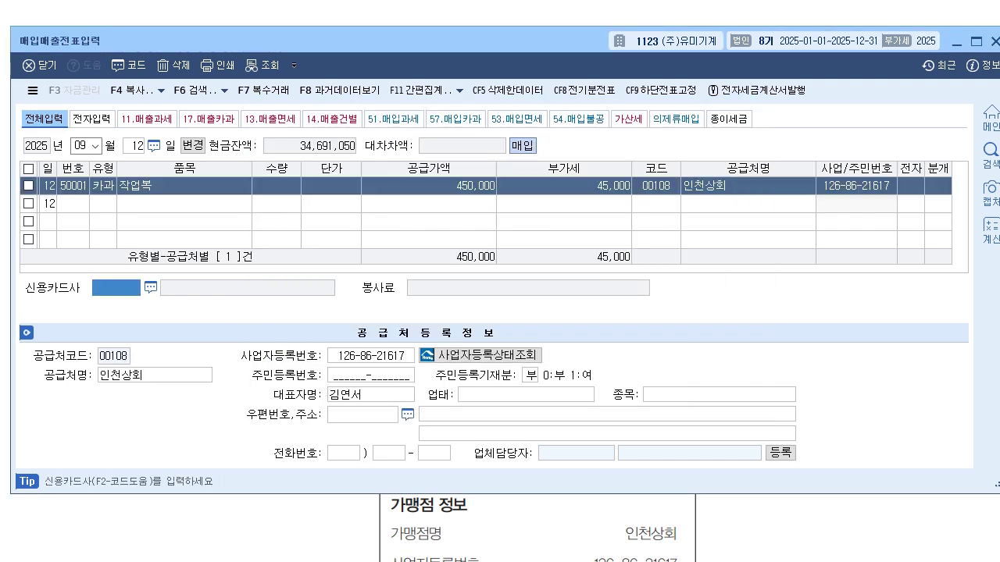
Choose 우리카드(법인) from the credit card companies for the September 12 purchase voucher
{"action": "key", "text": "F2"}
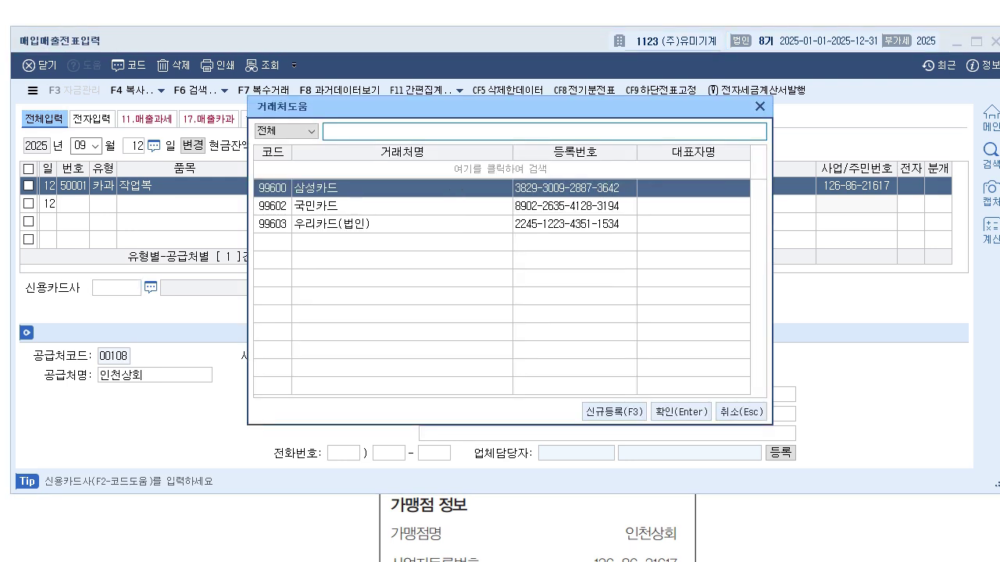
{"action": "key", "text": "Down"}
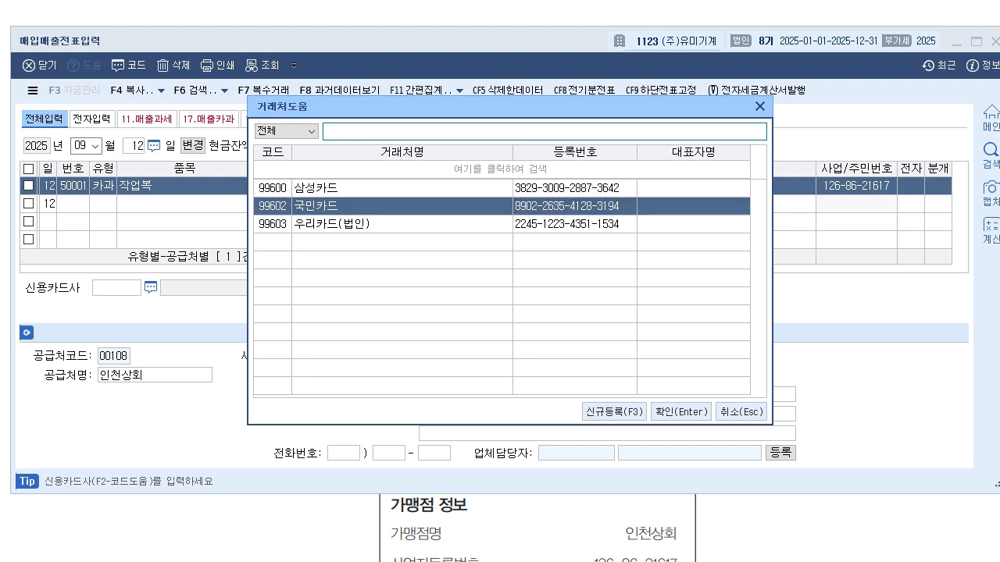
{"action": "key", "text": "Down"}
{"action": "key", "text": "Up"}
{"action": "key", "text": "Up"}
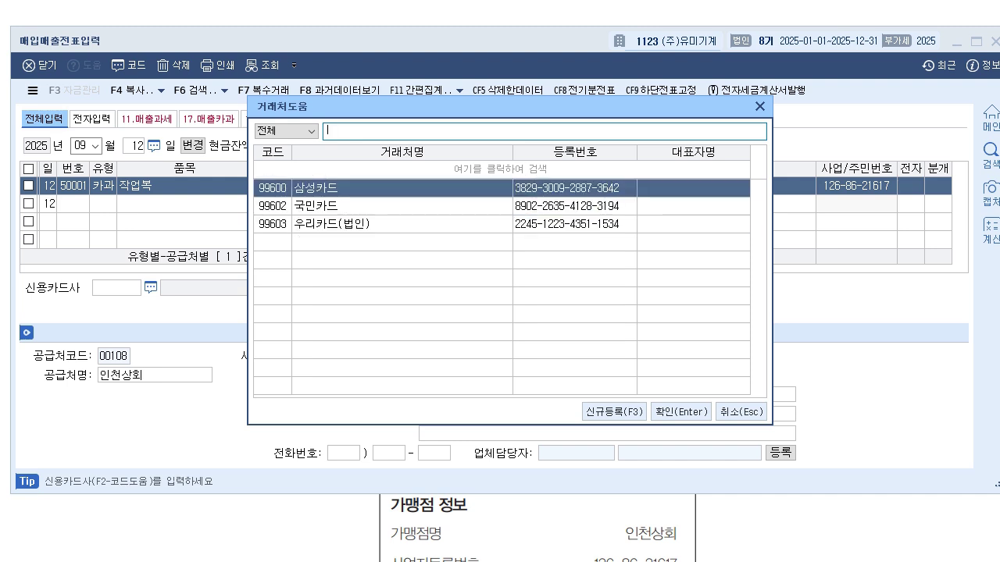
{"action": "key", "text": "Down"}
{"action": "key", "text": "Down"}
{"action": "key", "text": "Up"}
{"action": "key", "text": "Up"}
{"action": "key", "text": "Down"}
{"action": "key", "text": "Down"}
{"action": "key", "text": "Return"}
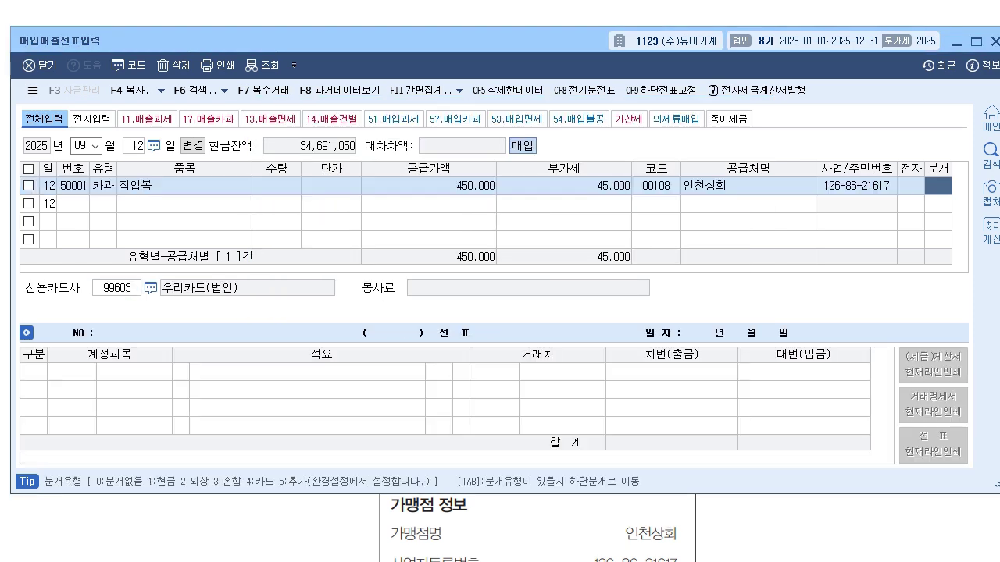
Set the journal type to 4 카드, change the 원재료 debit account to 511 복리후생비, and complete the September 12 voucher
{"action": "type", "text": "4"}
{"action": "key", "text": "Return"}
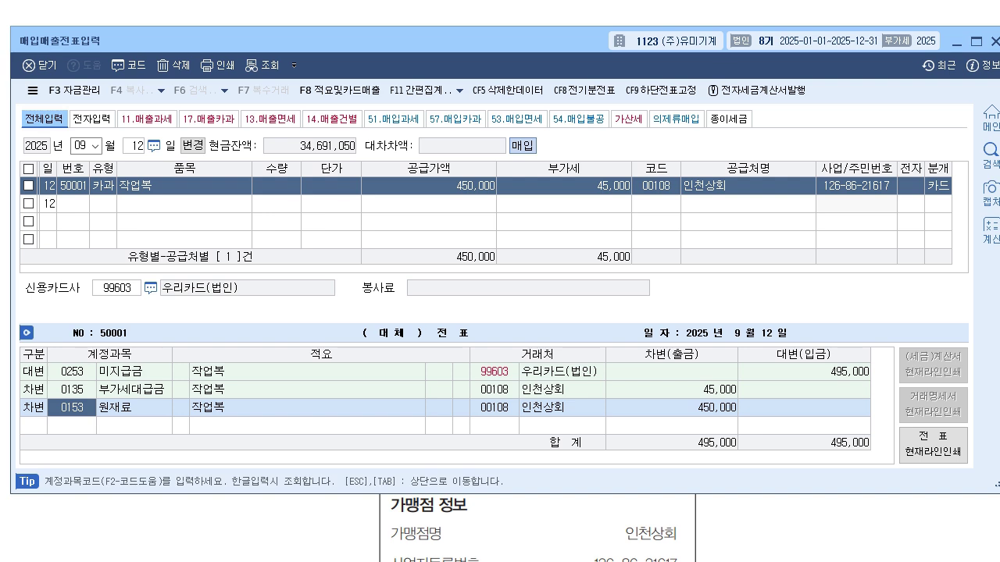
{"action": "type", "text": "511"}
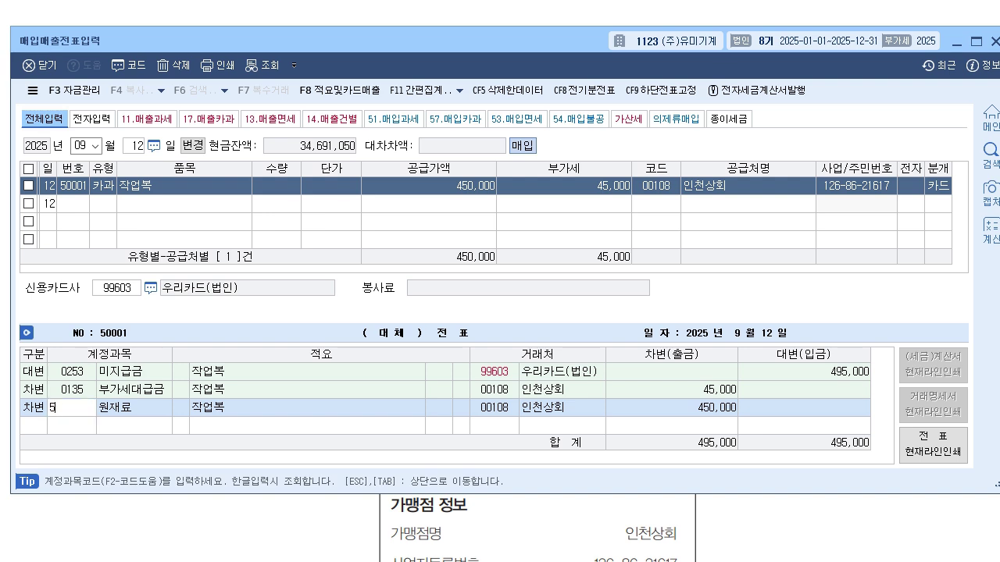
{"action": "key", "text": "Return"}
{"action": "key", "text": "Return"}
{"action": "key", "text": "Return"}
{"action": "key", "text": "Return"}
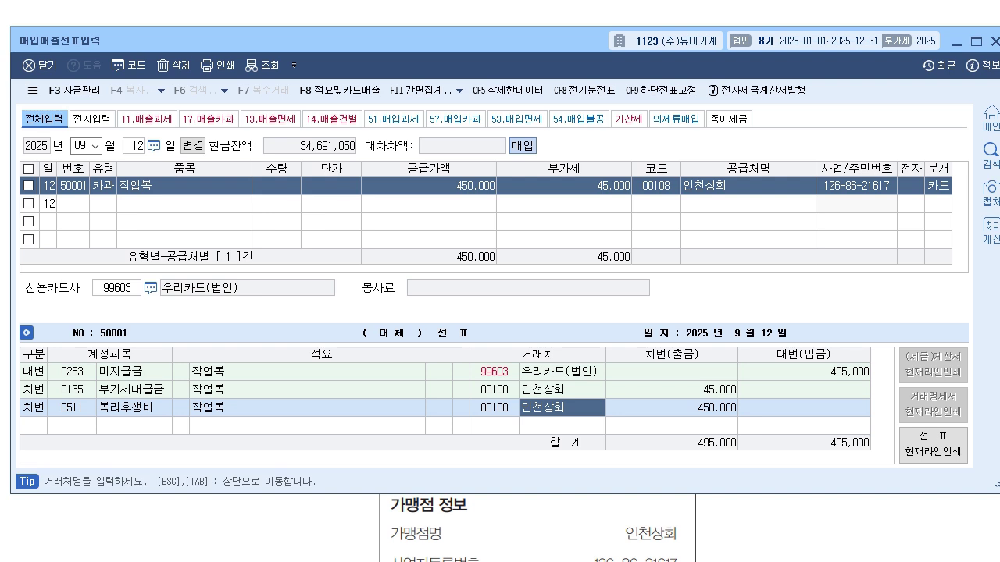
{"action": "key", "text": "Return"}
{"action": "key", "text": "Return"}
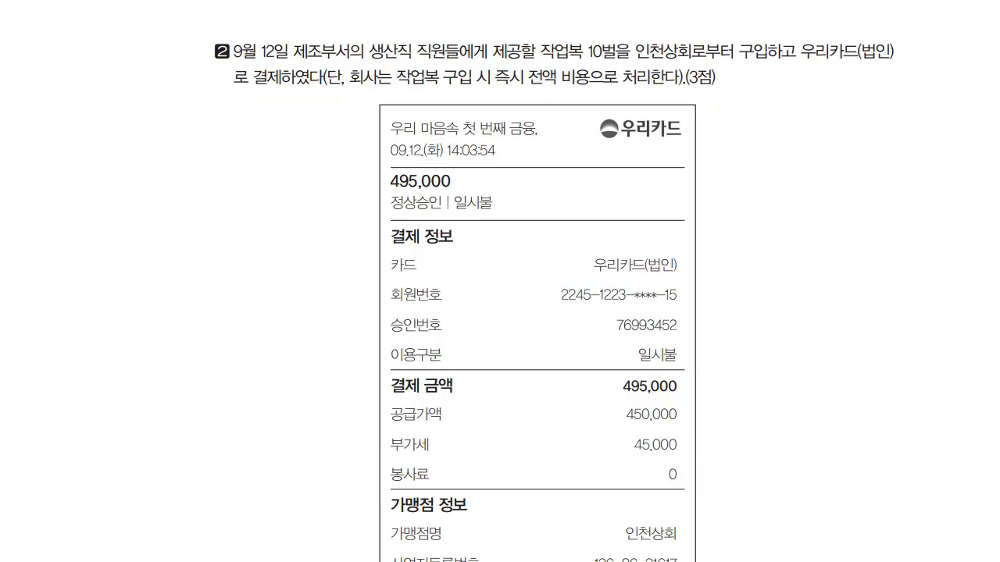
{"action": "scroll", "coordinate": [538, 312], "scroll_direction": "down", "scroll_amount": 7}
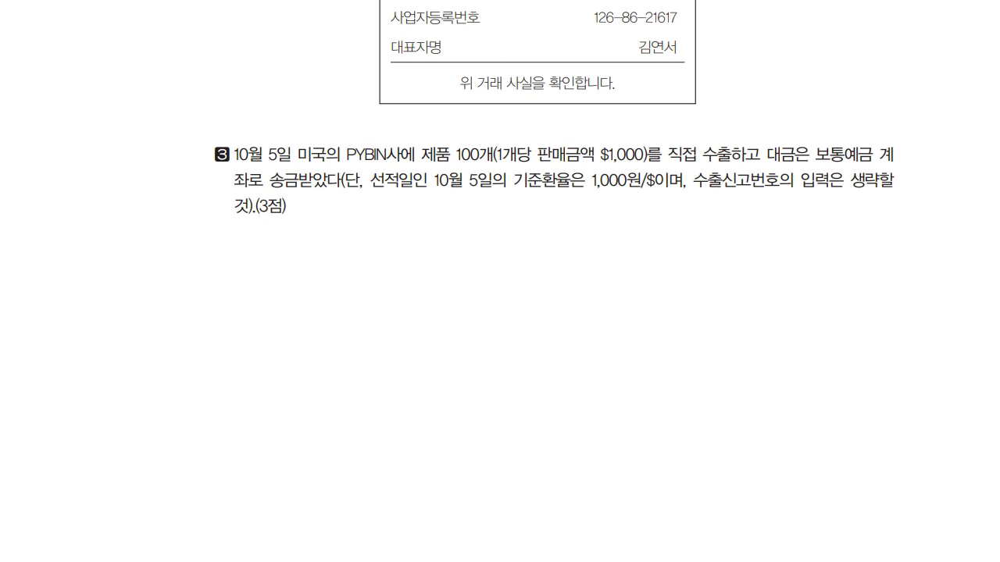
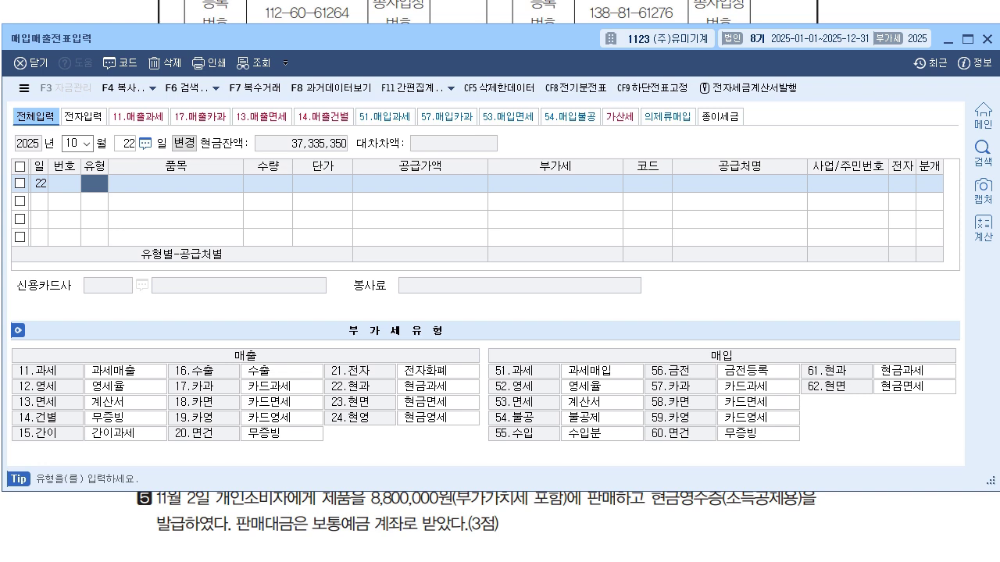
In the October 22 entry, choose type 53 면세 and enter item 도서 with supply value 1,375,000 won, leaving quantity and unit price blank
{"action": "type", "text": "53"}
{"action": "key", "text": "Return"}
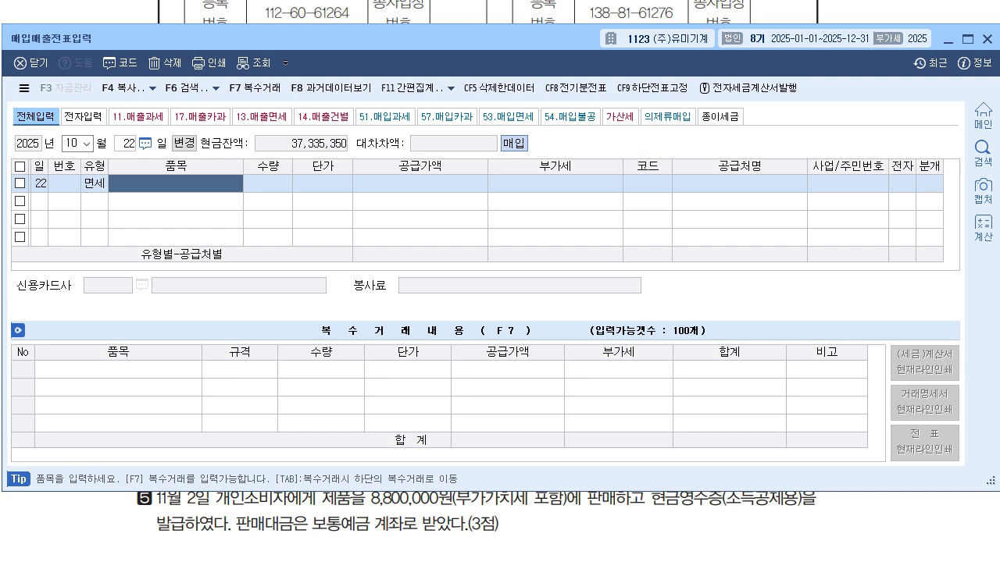
{"action": "type", "text": "도서"}
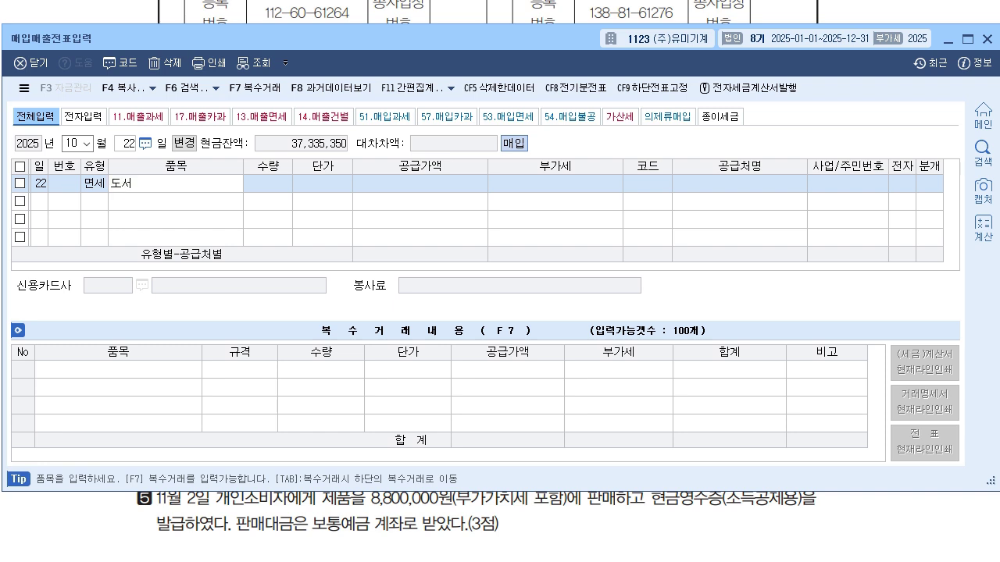
{"action": "key", "text": "Return"}
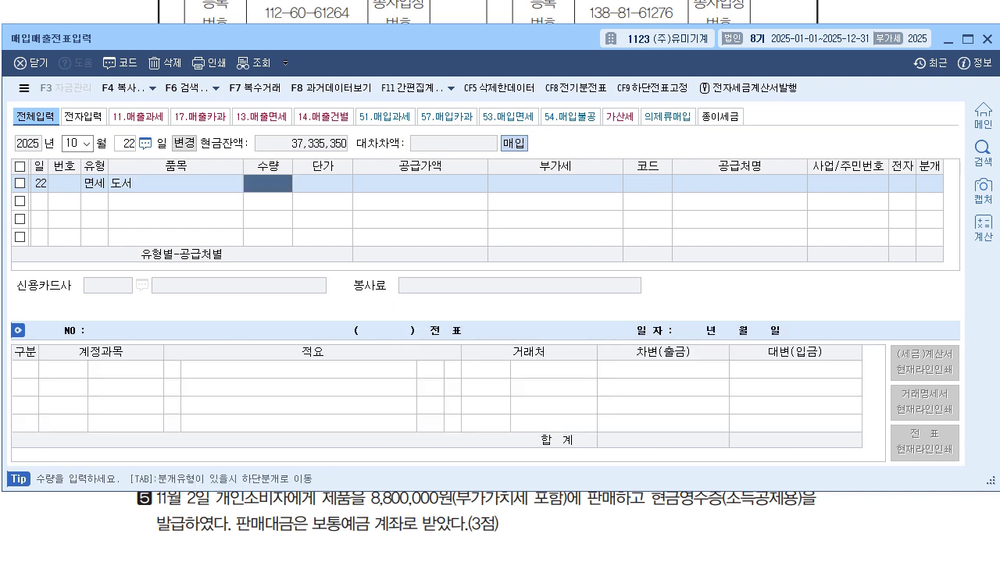
{"action": "key", "text": "shift+Tab"}
{"action": "key", "text": "Return"}
{"action": "key", "text": "Return"}
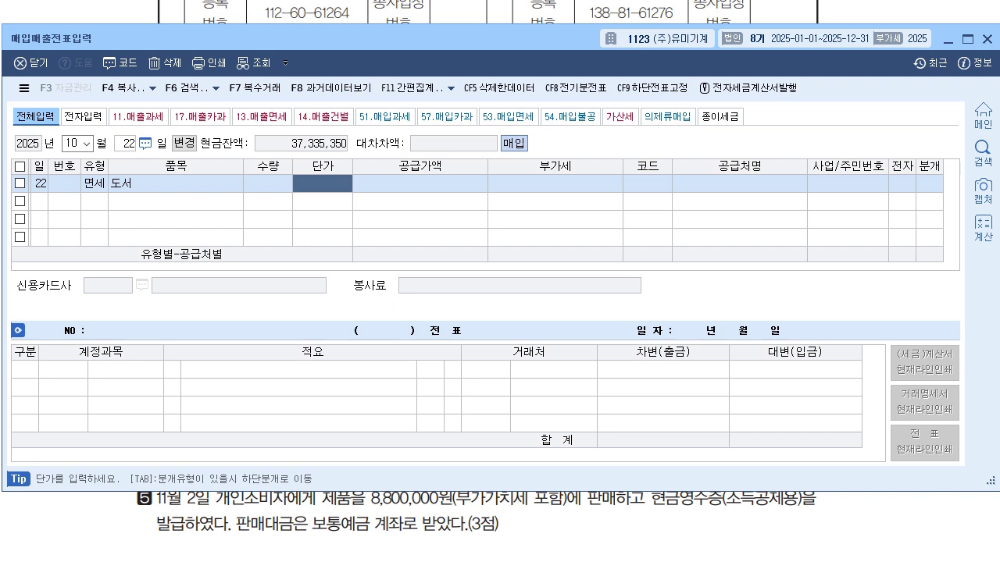
{"action": "key", "text": "Return"}
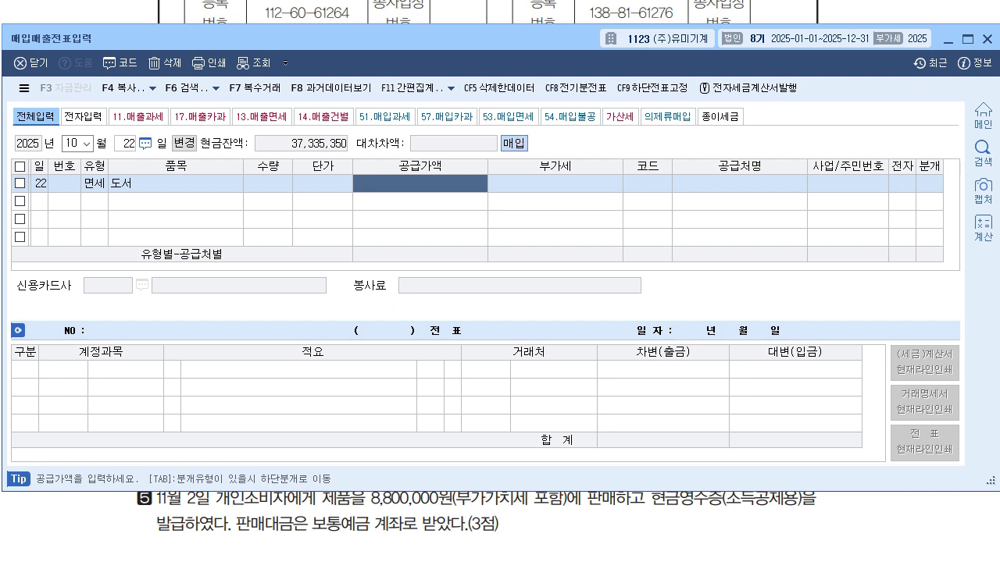
{"action": "type", "text": "1,3"}
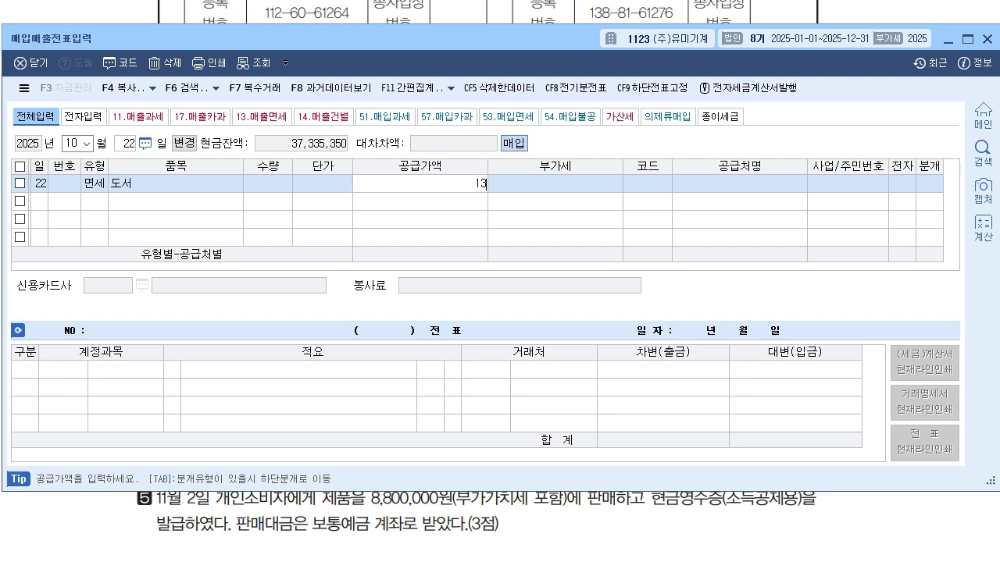
{"action": "type", "text": "75,000"}
{"action": "key", "text": "Return"}
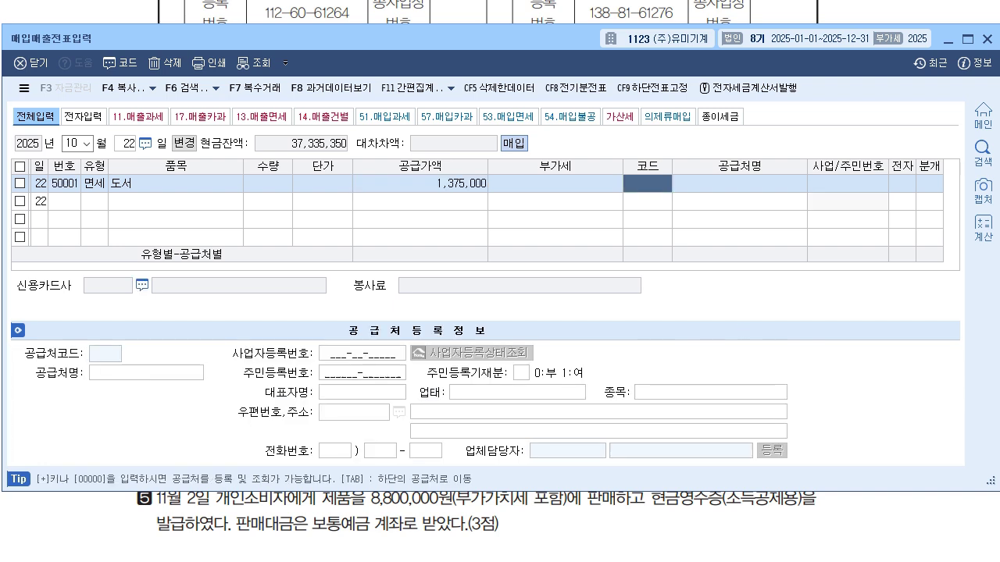
Assign 영건서점 as the supplier, mark the invoice as electronic (여), and set the journal type to 현금
{"action": "type", "text": "영건"}
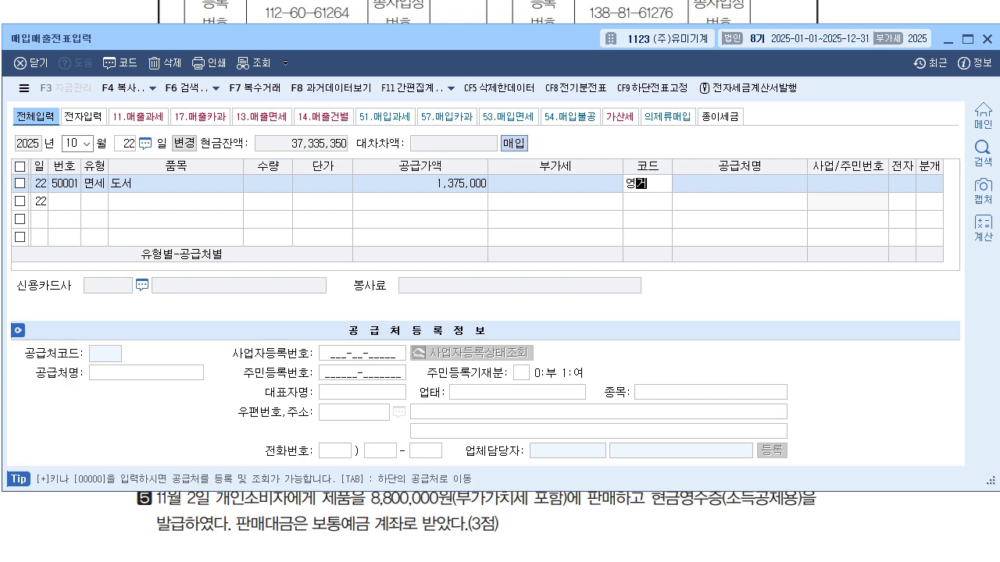
{"action": "key", "text": "Return"}
{"action": "key", "text": "Return"}
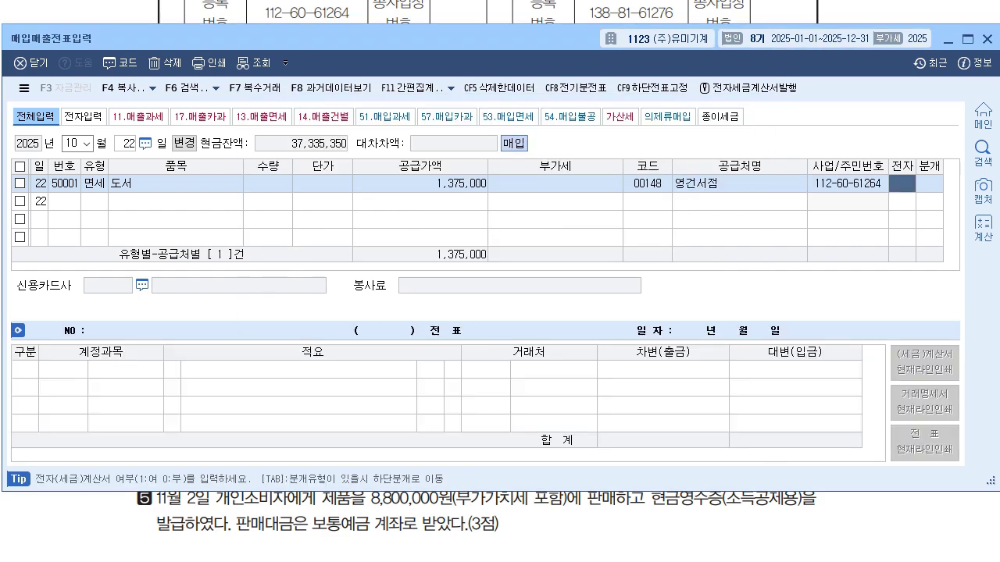
{"action": "type", "text": "1"}
{"action": "key", "text": "Return"}
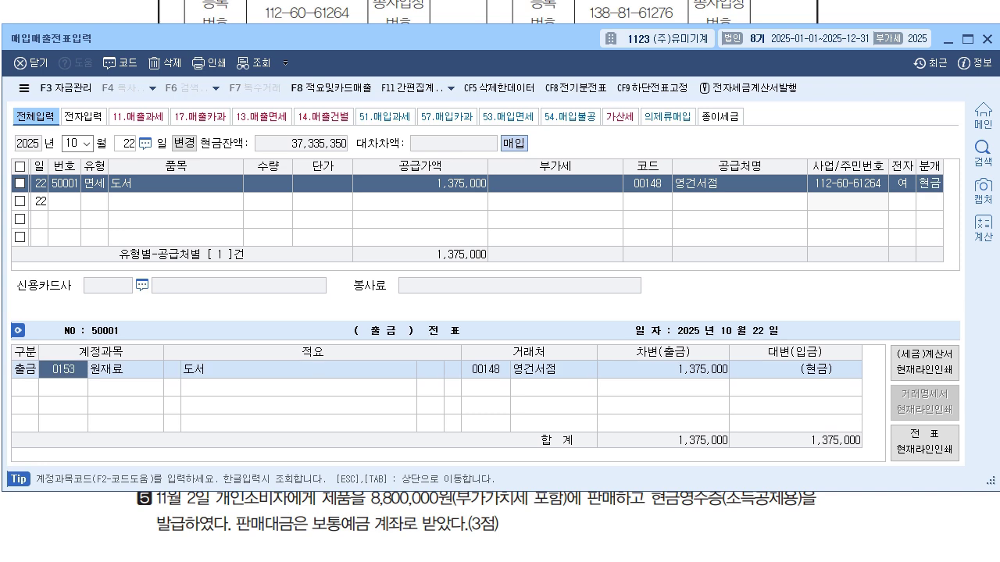
Replace the 원재료 debit account with 0826 도서인쇄비 and complete the October 22 voucher
{"action": "type", "text": "0826"}
{"action": "key", "text": "Return"}
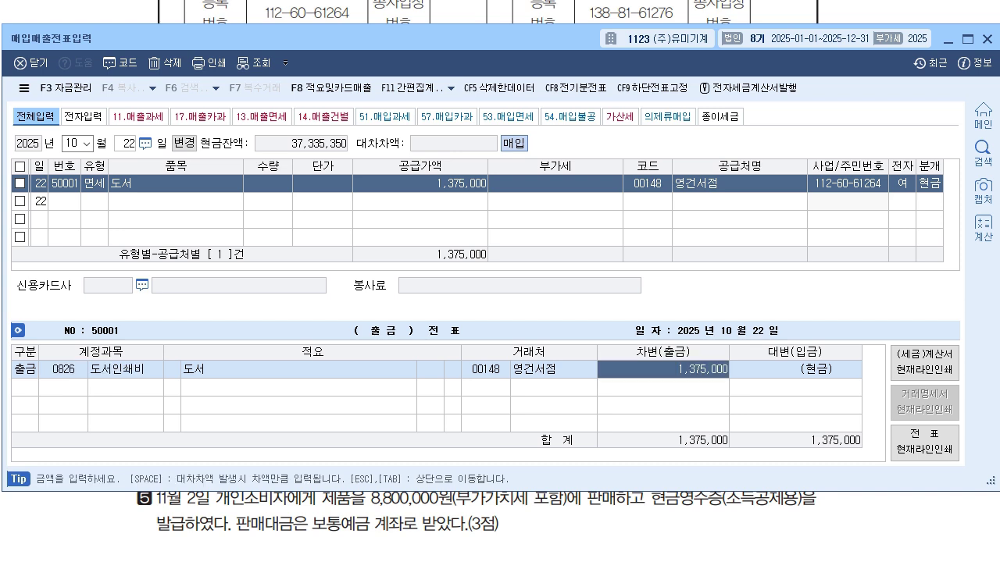
{"action": "key", "text": "Return"}
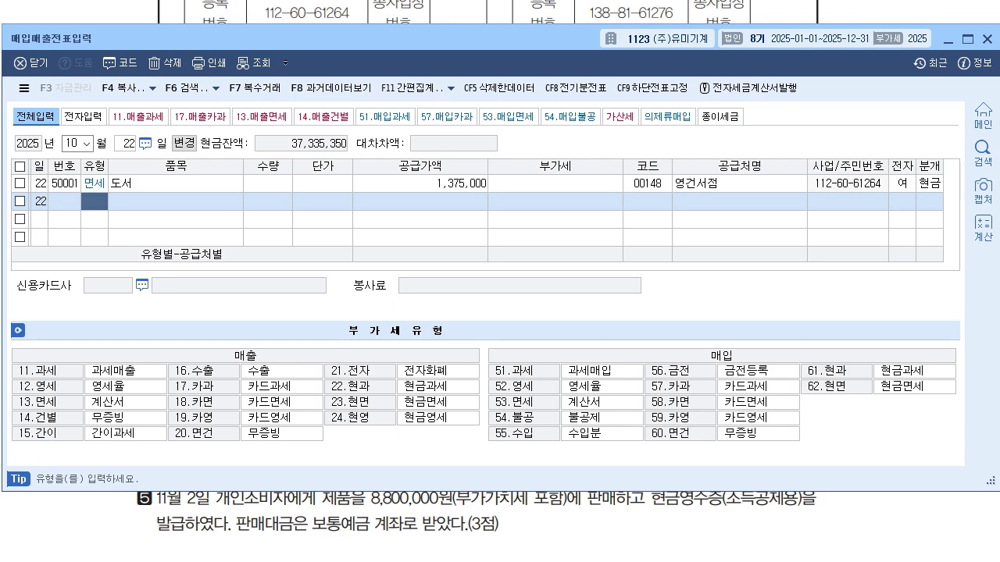
In question 5, underline 현금영수증 with the note 22.현과, circle 보통예금 with the note 3.혼합, and clear the annotations
{"action": "key", "text": "alt+Tab"}
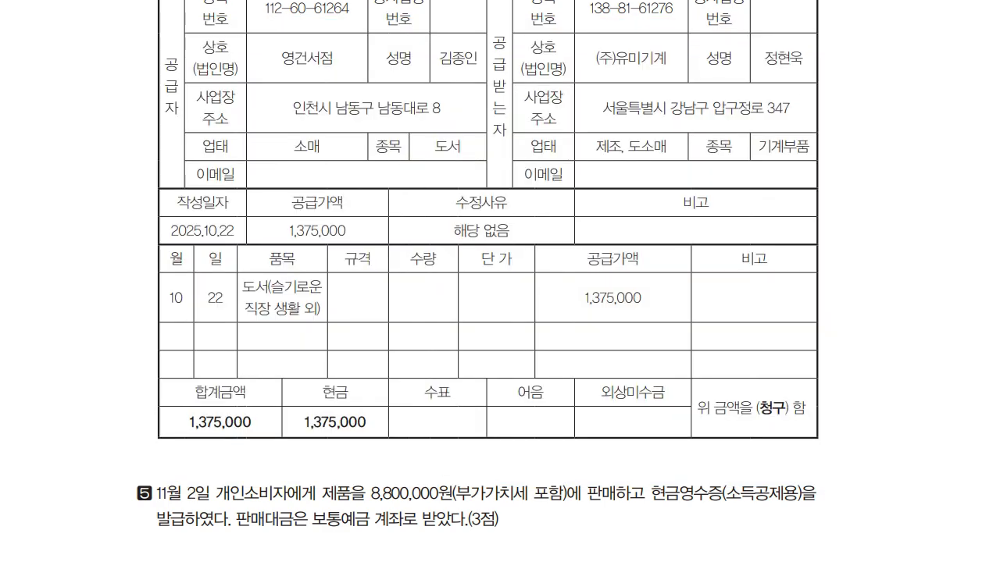
{"action": "scroll", "coordinate": [488, 281], "scroll_direction": "down", "scroll_amount": 4}
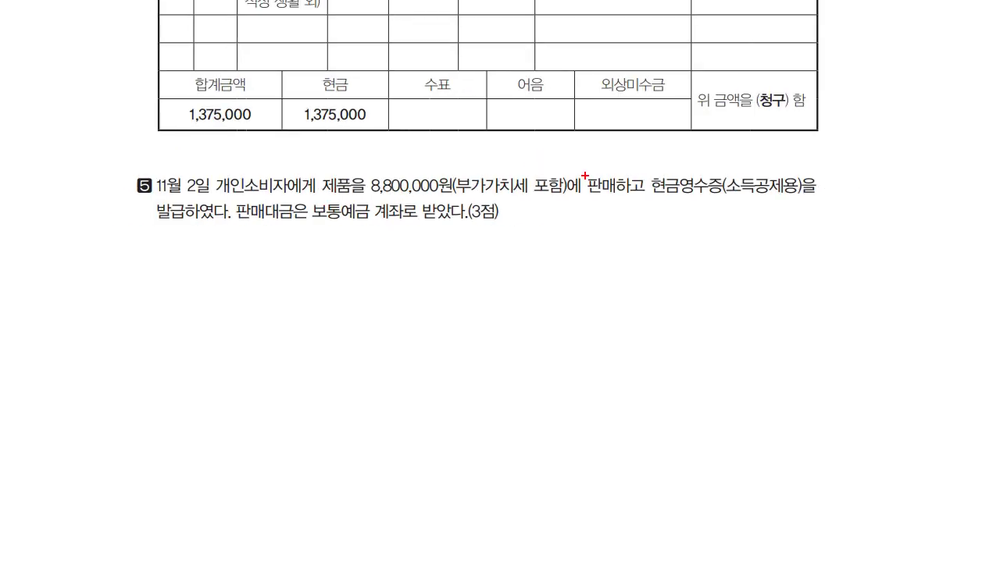
{"action": "left_click_drag", "start_coordinate": [654, 205], "coordinate": [712, 204]}
{"action": "left_click_drag", "start_coordinate": [666, 231], "coordinate": [764, 209]}
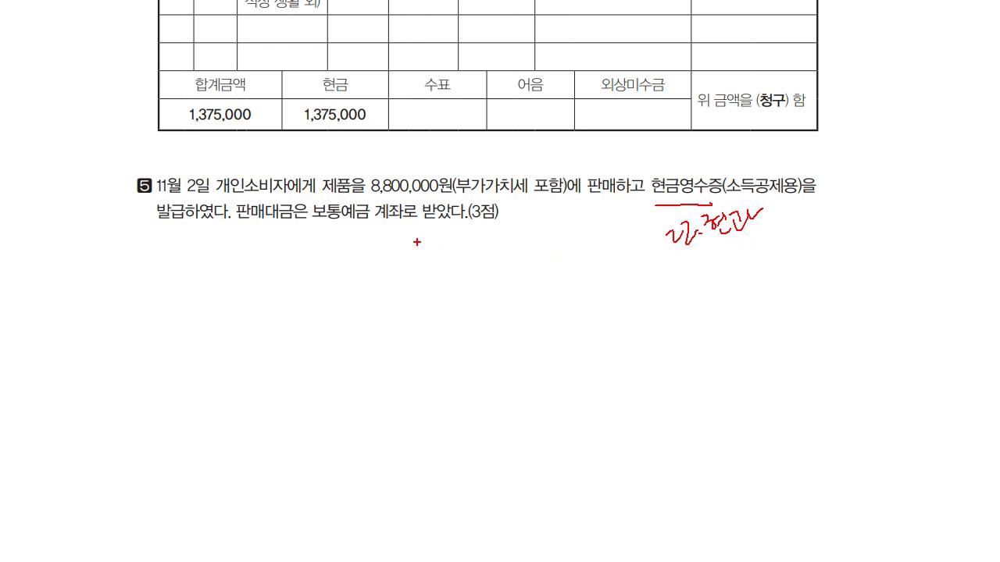
{"action": "mouse_move", "coordinate": [324, 228]}
{"action": "left_mouse_down"}
{"action": "mouse_move", "coordinate": [370, 234]}
{"action": "mouse_move", "coordinate": [390, 276]}
{"action": "mouse_move", "coordinate": [406, 258]}
{"action": "mouse_move", "coordinate": [416, 273]}
{"action": "mouse_move", "coordinate": [428, 248]}
{"action": "mouse_move", "coordinate": [441, 264]}
{"action": "left_mouse_up"}
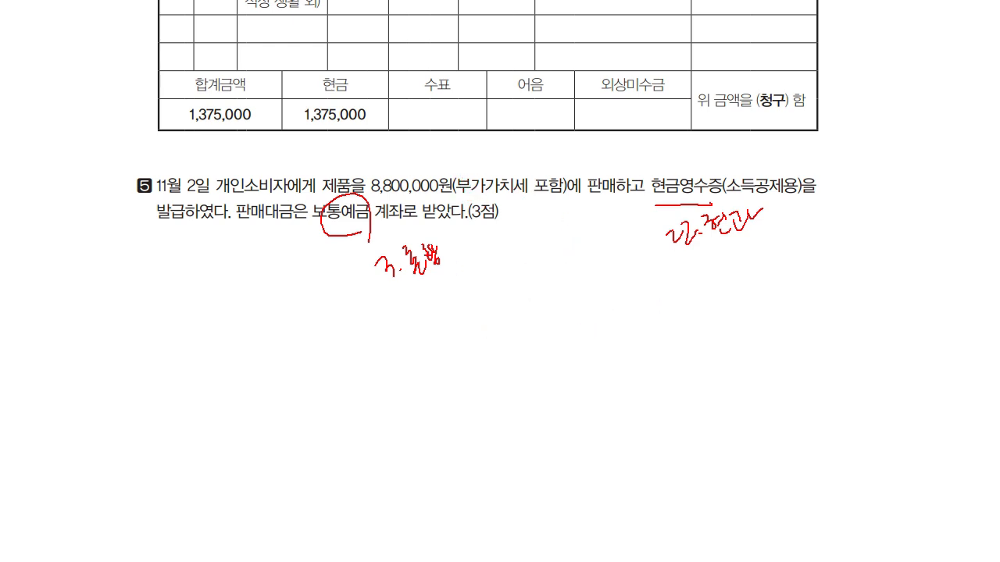
{"action": "key", "text": "Escape"}
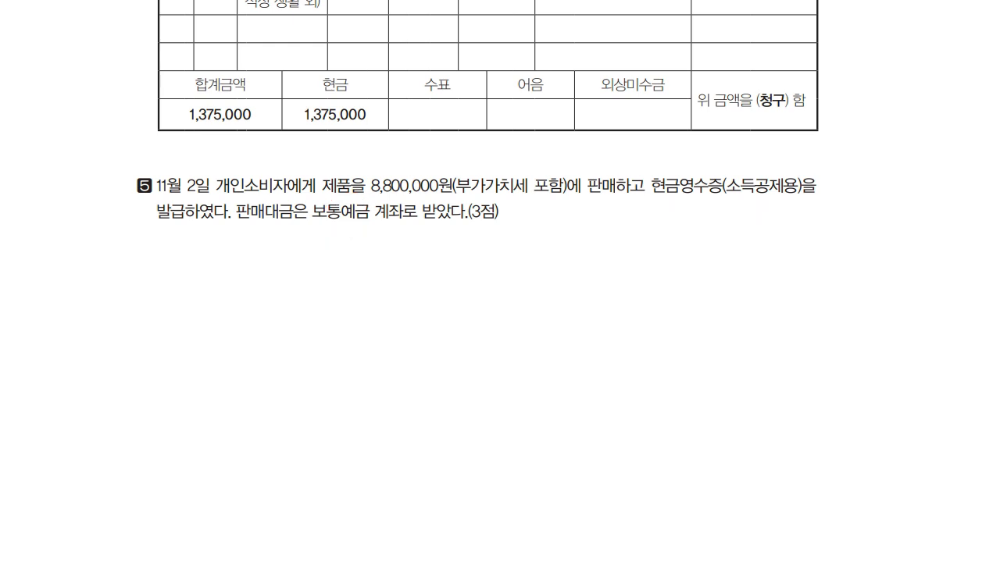
Return to 매입매출전표입력, set the entry date to November 2 and choose voucher type 22 현과
{"action": "key", "text": "alt+Tab"}
{"action": "left_click", "coordinate": [78, 143]}
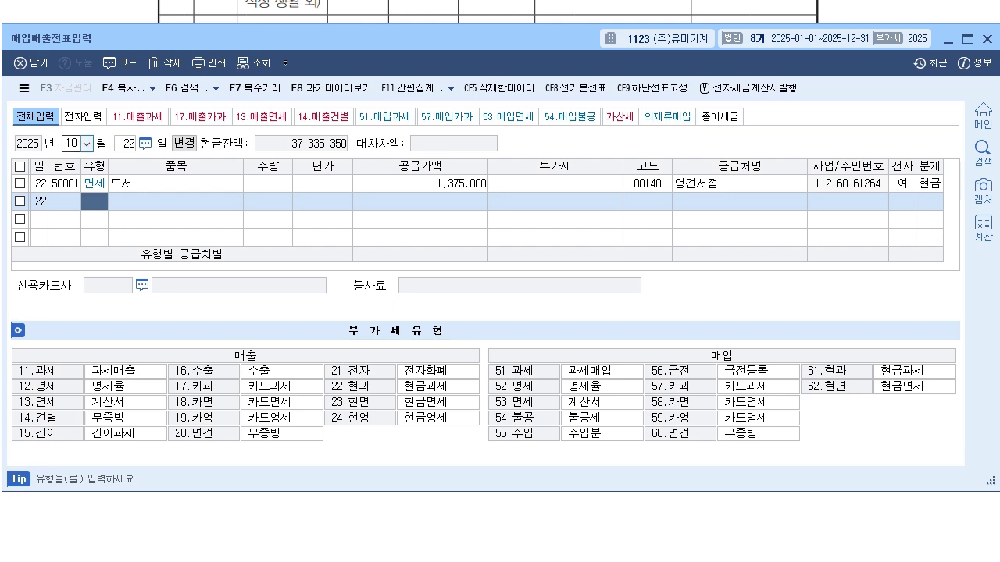
{"action": "type", "text": "11"}
{"action": "key", "text": "Return"}
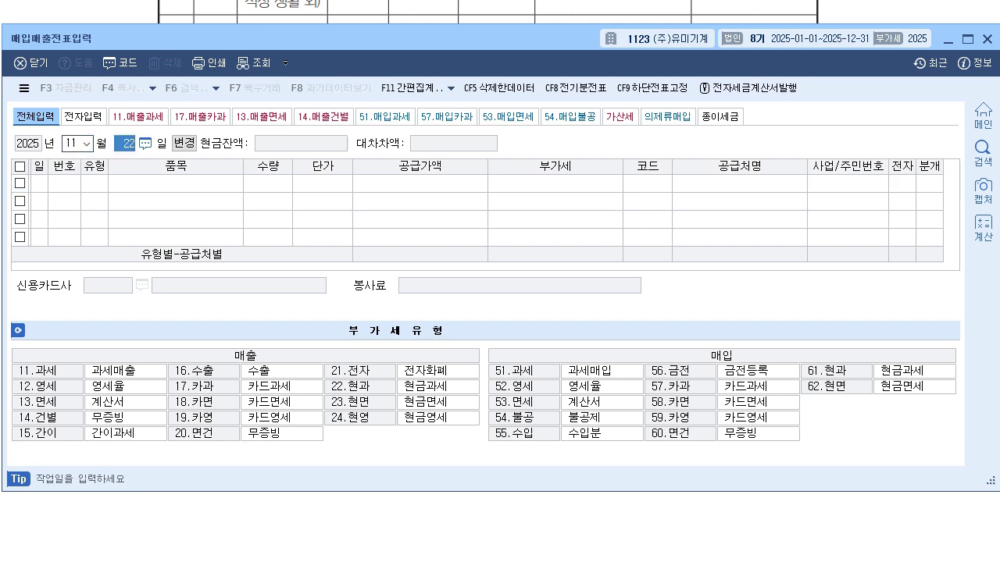
{"action": "key", "text": "BackSpace"}
{"action": "type", "text": "2"}
{"action": "key", "text": "Return"}
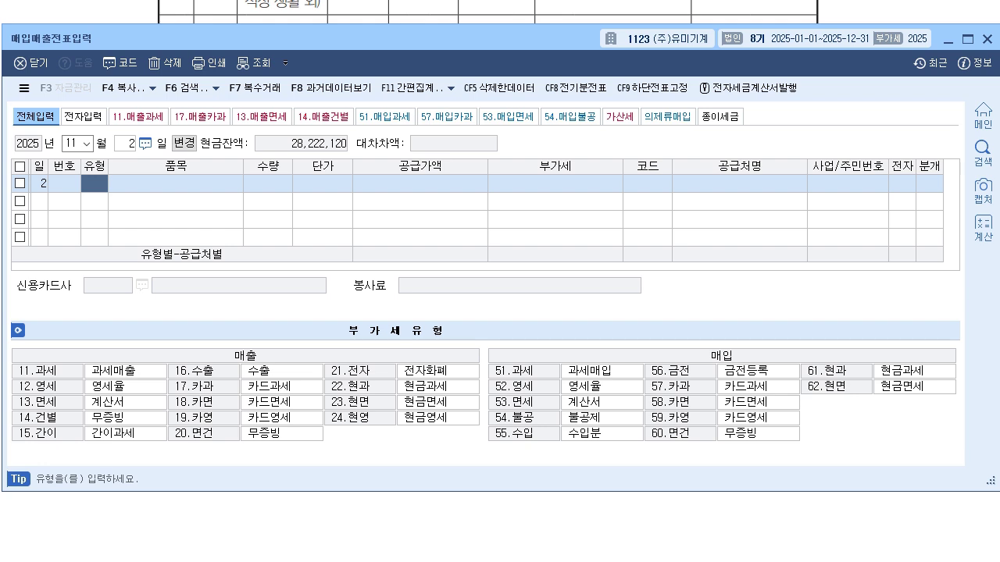
{"action": "type", "text": "22"}
{"action": "key", "text": "Return"}
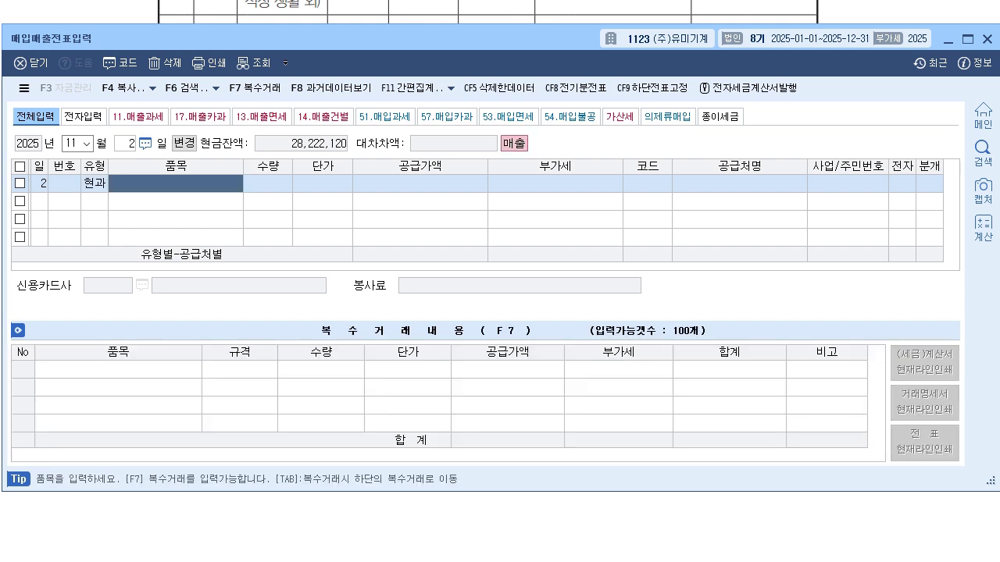
{"action": "key", "text": "Left"}
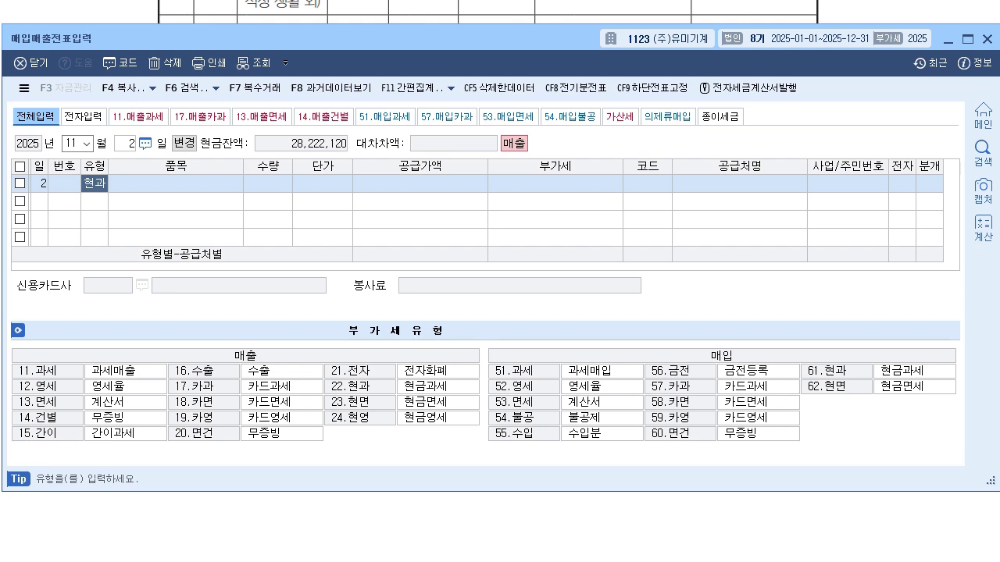
{"action": "key", "text": "Return"}
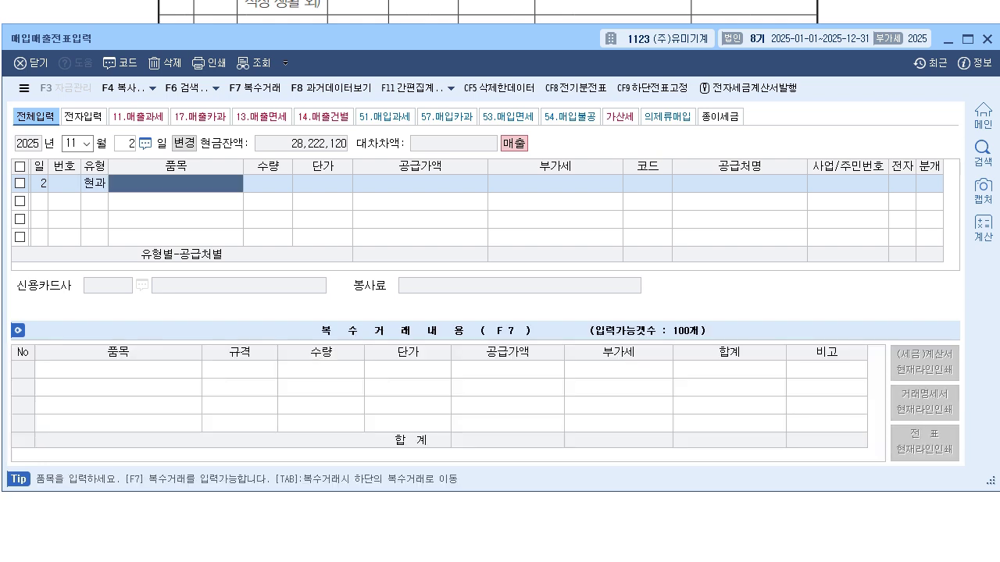
Enter 제품 as the item on the November 2 sale and enter 8,800,000 as the VAT-inclusive supply amount
{"action": "type", "text": "제품"}
{"action": "key", "text": "Return"}
{"action": "key", "text": "Return"}
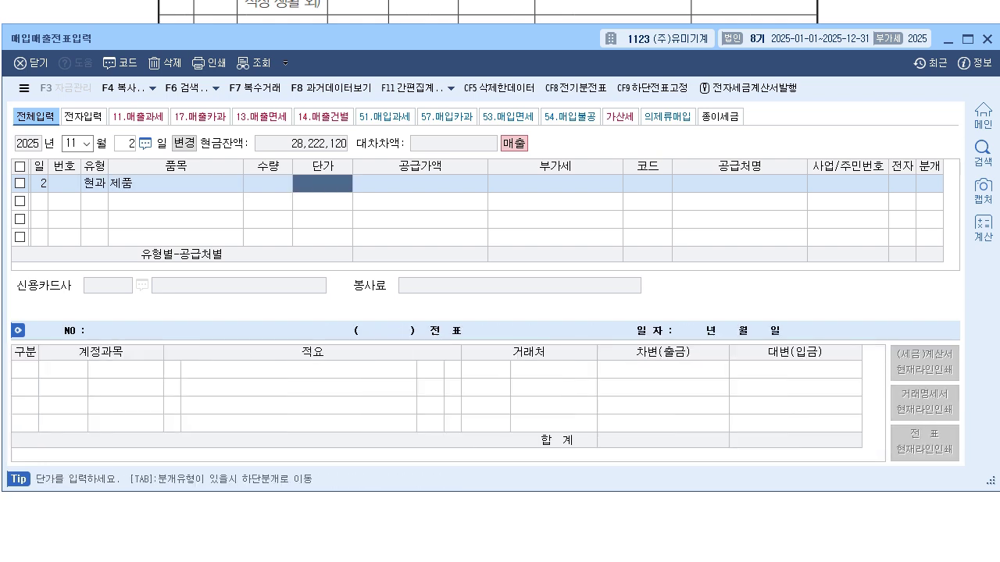
{"action": "key", "text": "Return"}
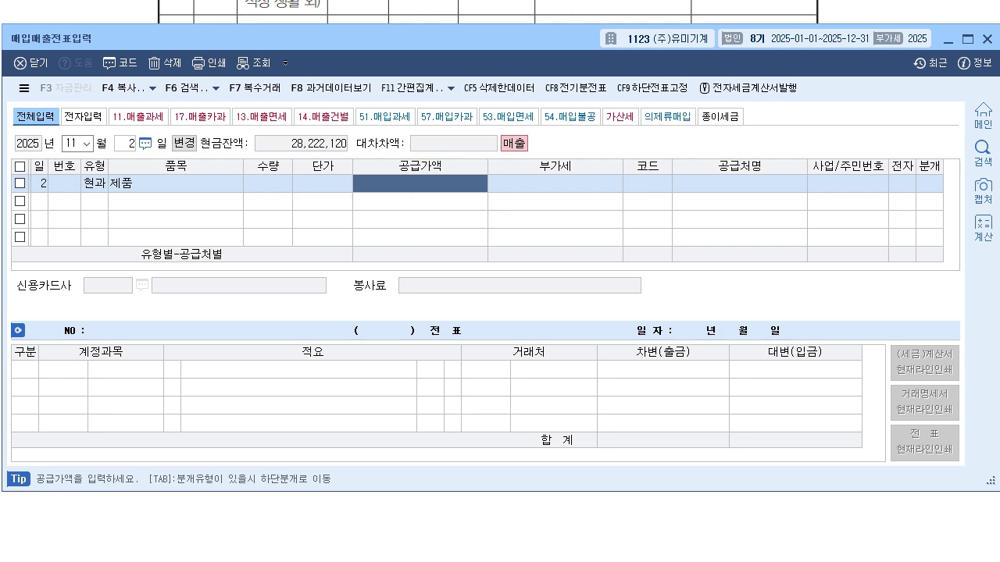
{"action": "type", "text": "8800000"}
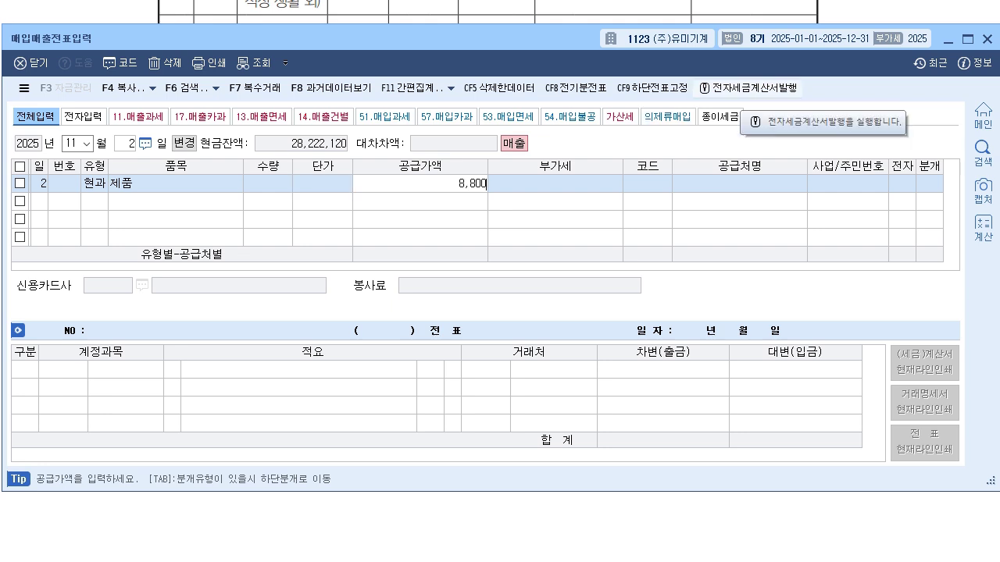
{"action": "key", "text": "Return"}
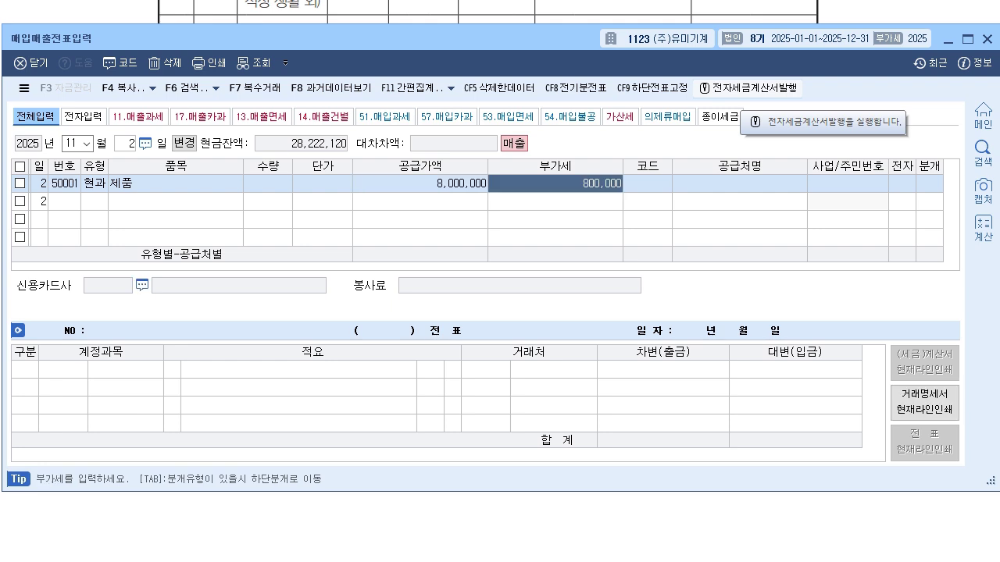
Accept the VAT, leave the customer blank, and set the November 2 sale's journal type to 3 혼합
{"action": "key", "text": "Return"}
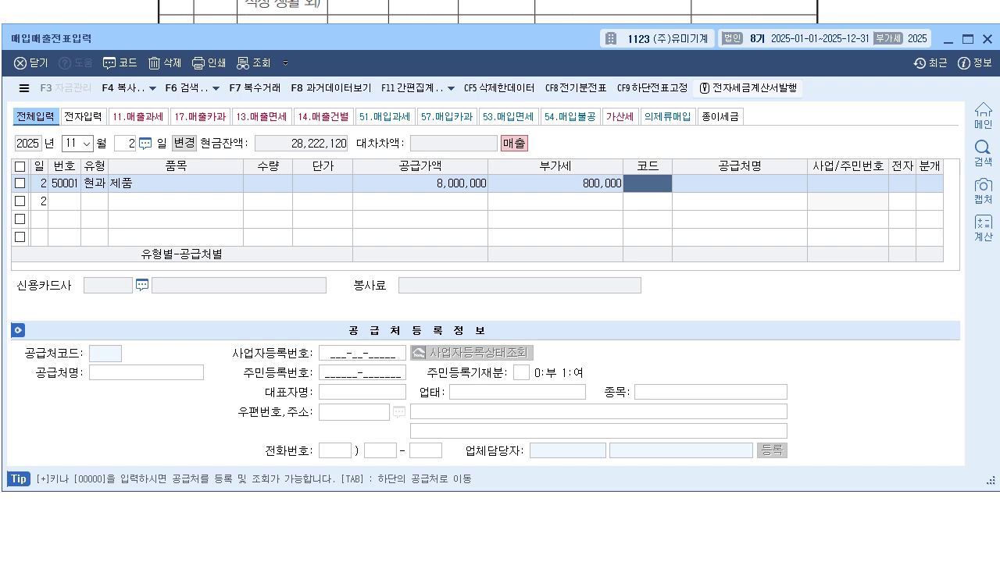
{"action": "key", "text": "Return"}
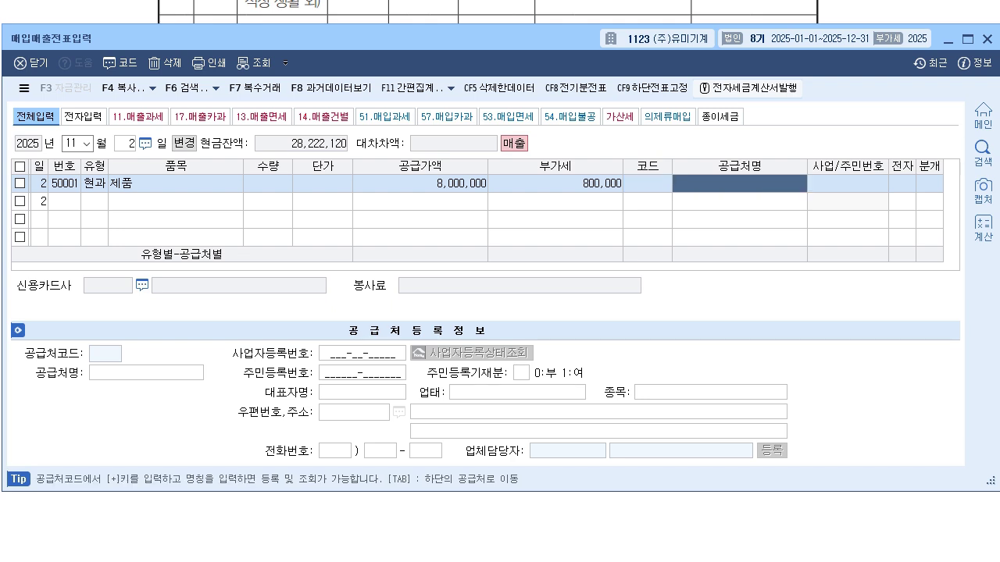
{"action": "key", "text": "Return"}
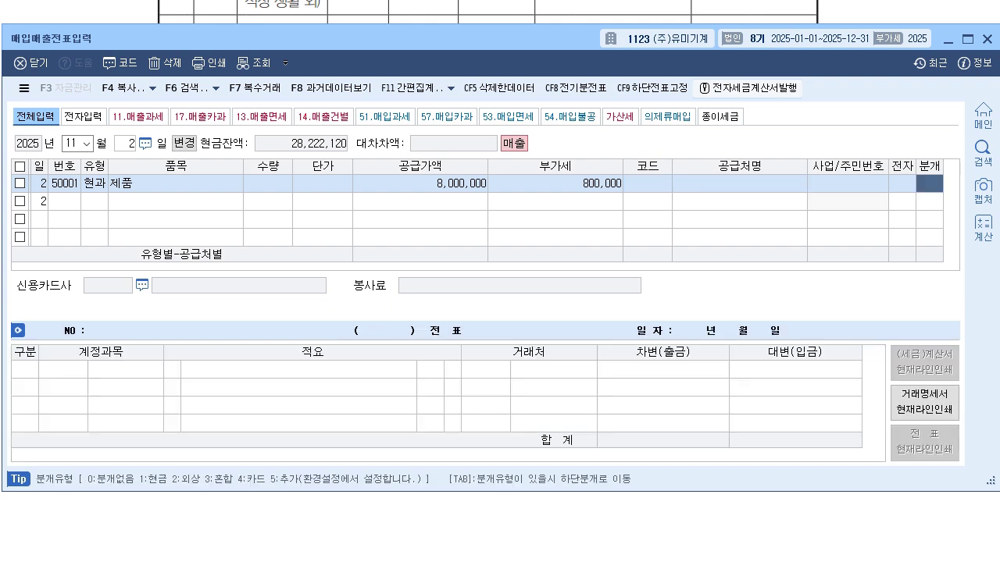
{"action": "type", "text": "3"}
{"action": "key", "text": "Return"}
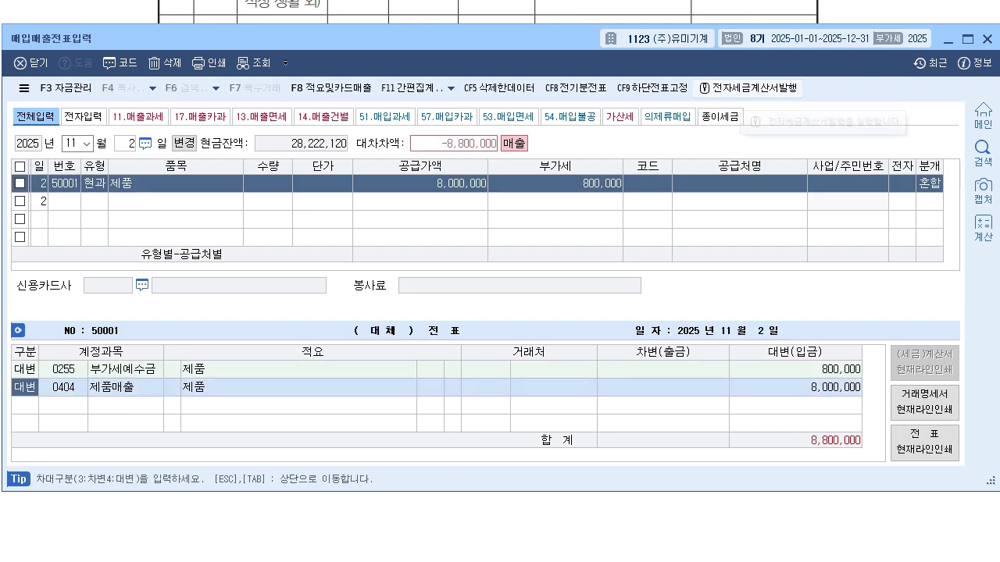
Add a debit line to 0103 보통예금 for 8,800,000 and complete the November 2 voucher
{"action": "key", "text": "Return"}
{"action": "key", "text": "Return"}
{"action": "key", "text": "Return"}
{"action": "type", "text": "3"}
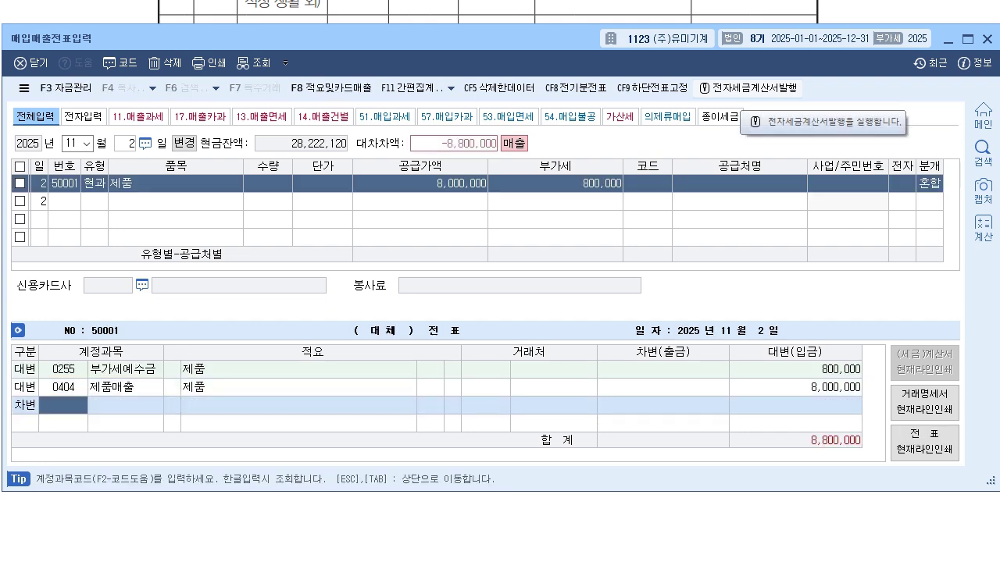
{"action": "type", "text": "103"}
{"action": "key", "text": "Return"}
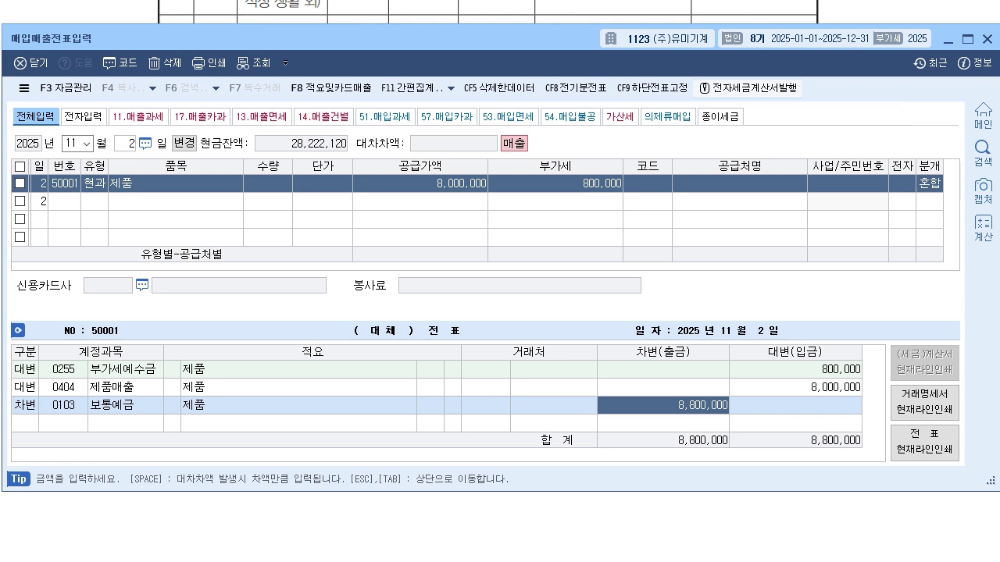
{"action": "key", "text": "Escape"}
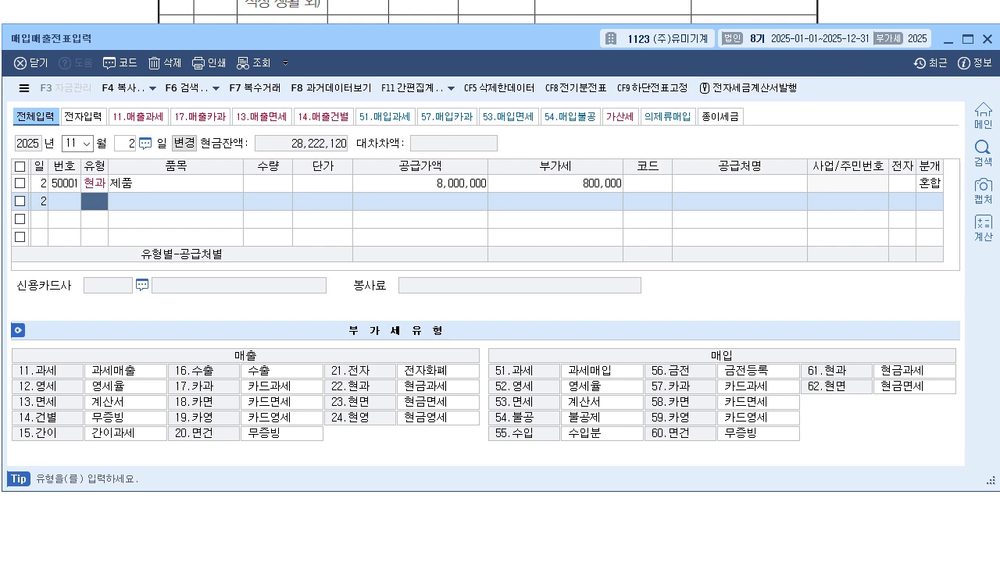
Switch to the exam document, and in question 6 underline 전자세금계산서, mark the client year-end gift wording and write the note 54
{"action": "key", "text": "alt+Tab"}
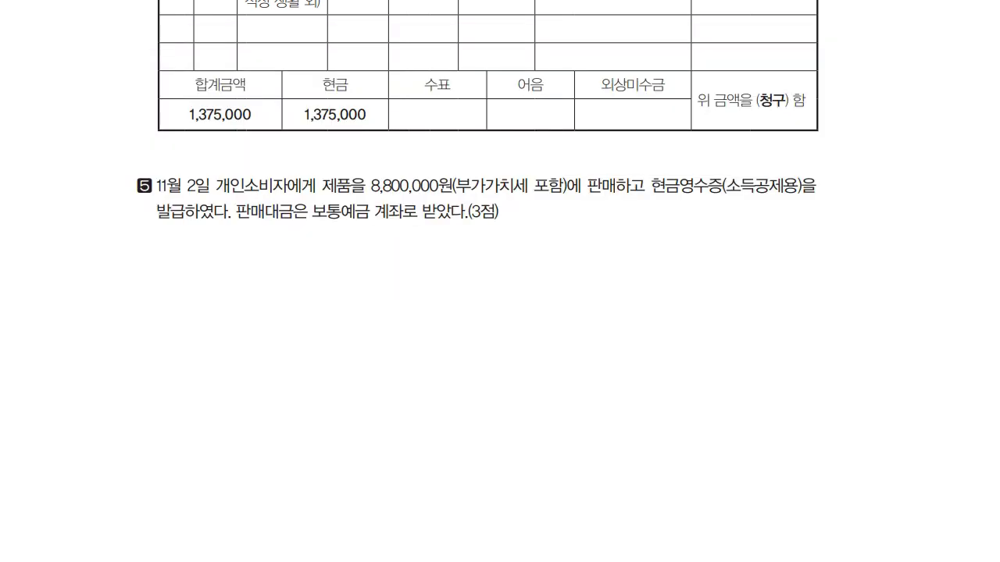
{"action": "scroll", "coordinate": [499, 281], "scroll_direction": "down", "scroll_amount": 10}
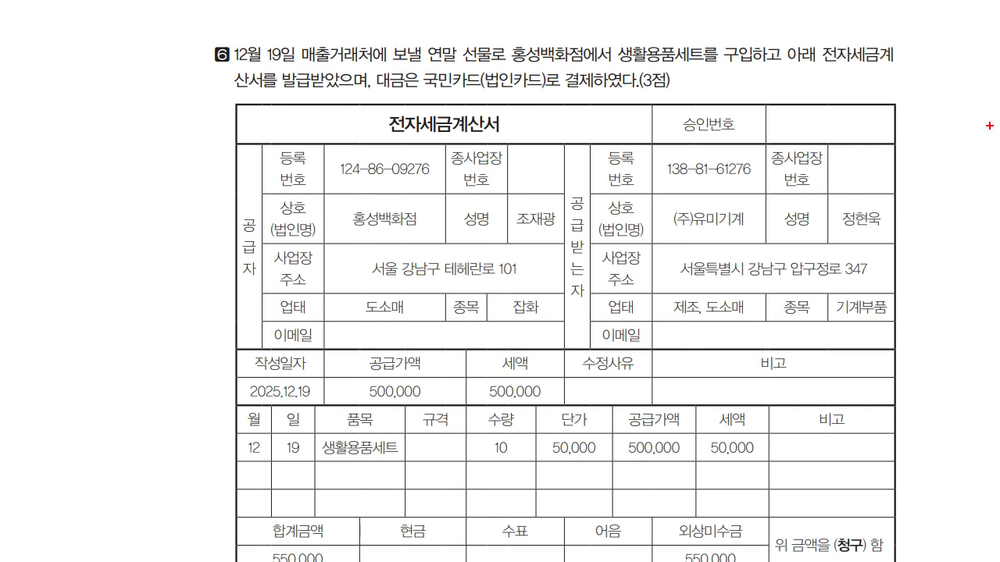
{"action": "left_click_drag", "start_coordinate": [817, 66], "coordinate": [889, 79]}
{"action": "left_click_drag", "start_coordinate": [226, 102], "coordinate": [301, 113]}
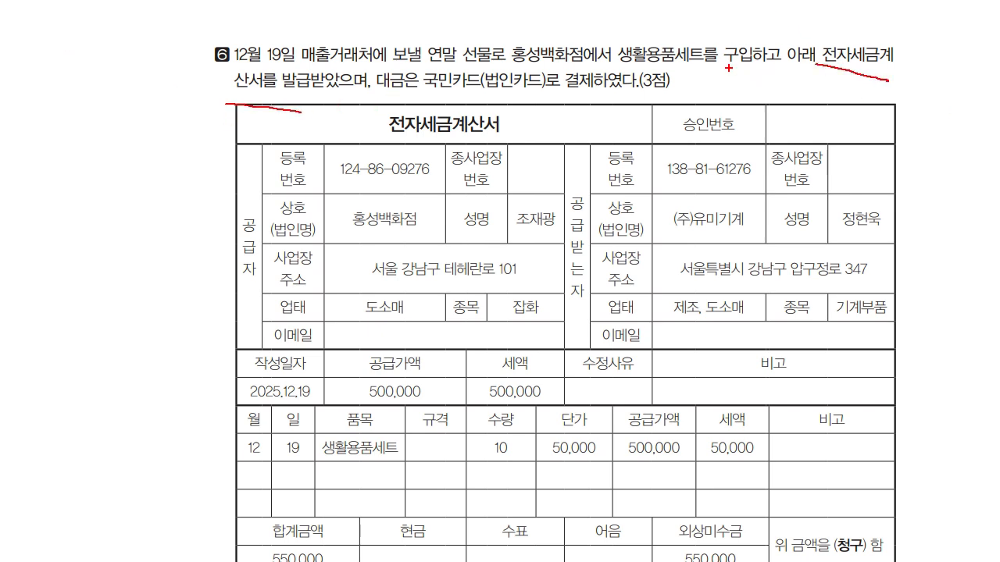
{"action": "mouse_move", "coordinate": [326, 26]}
{"action": "left_mouse_down"}
{"action": "mouse_move", "coordinate": [317, 40]}
{"action": "mouse_move", "coordinate": [381, 72]}
{"action": "mouse_move", "coordinate": [546, 84]}
{"action": "left_mouse_up"}
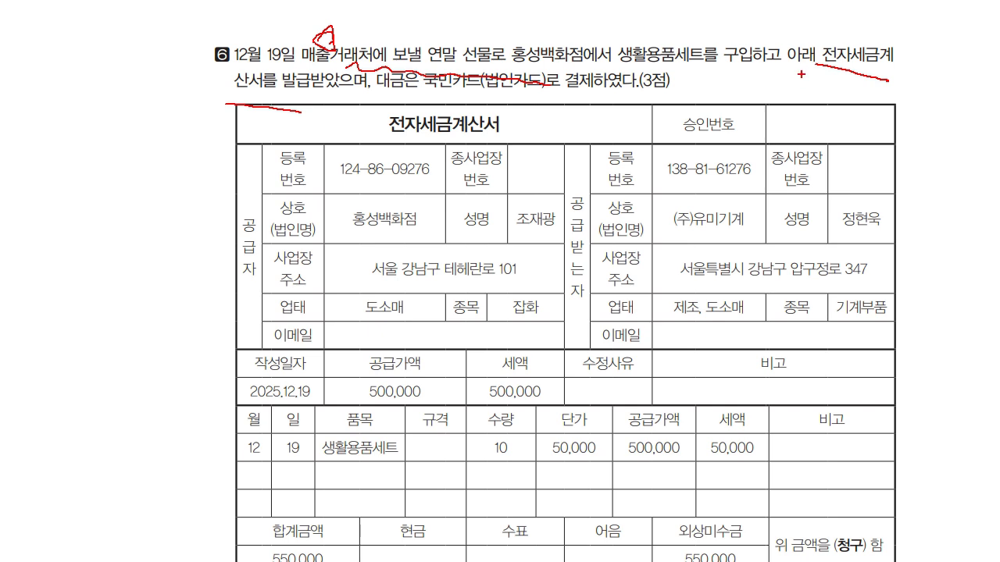
{"action": "mouse_move", "coordinate": [799, 78]}
{"action": "left_mouse_down"}
{"action": "mouse_move", "coordinate": [797, 106]}
{"action": "mouse_move", "coordinate": [817, 84]}
{"action": "left_mouse_up"}
{"action": "mouse_move", "coordinate": [828, 80]}
{"action": "left_mouse_down"}
{"action": "mouse_move", "coordinate": [815, 94]}
{"action": "mouse_move", "coordinate": [834, 91]}
{"action": "left_mouse_up"}
{"action": "mouse_move", "coordinate": [829, 84]}
{"action": "left_mouse_down"}
{"action": "mouse_move", "coordinate": [828, 116]}
{"action": "mouse_move", "coordinate": [840, 94]}
{"action": "left_mouse_up"}
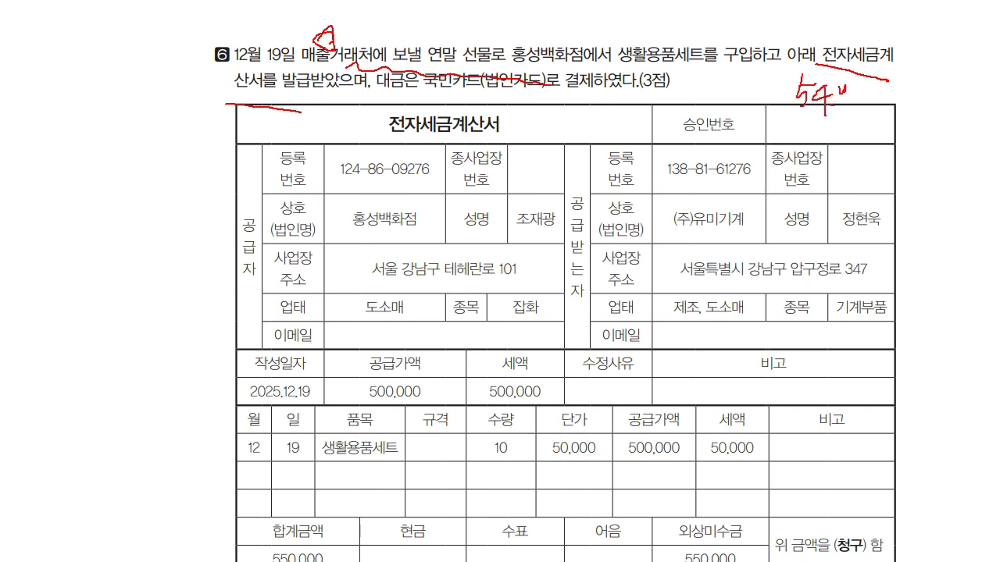
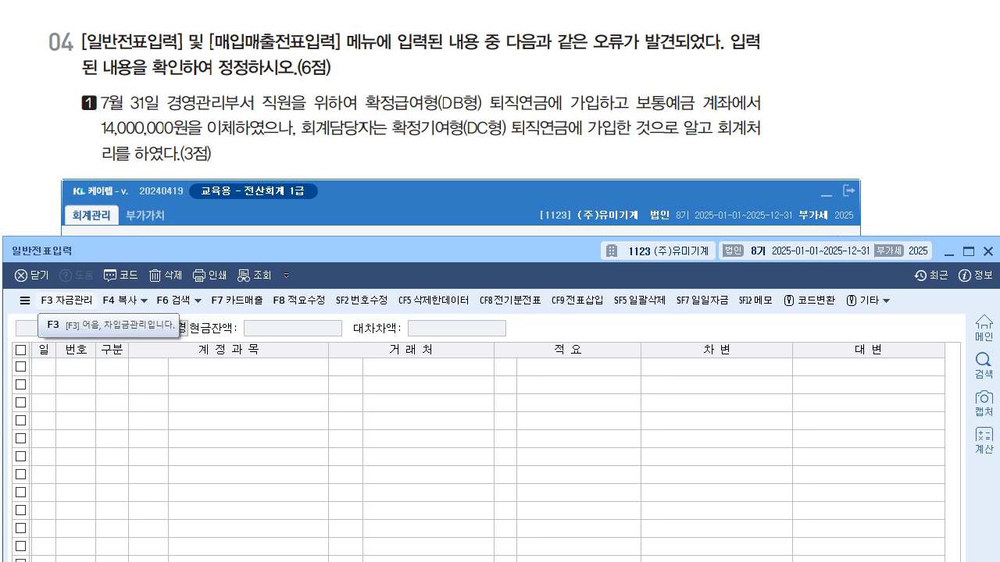
Set the 일반전표입력 date to July 31 and bring up that day's voucher
{"action": "type", "text": "0231"}
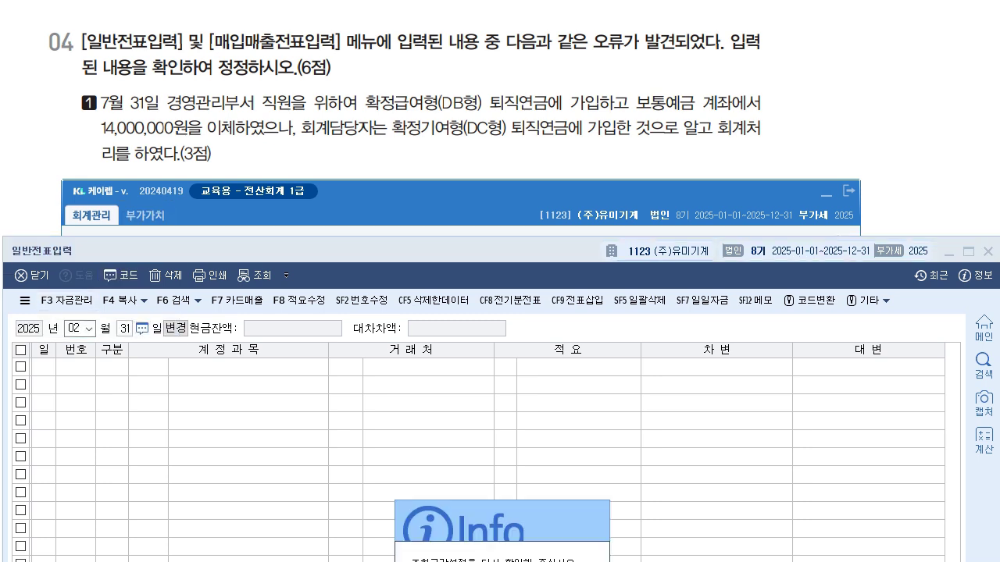
{"action": "key", "text": "Return"}
{"action": "key", "text": "shift+Tab"}
{"action": "type", "text": "7"}
{"action": "key", "text": "Return"}
{"action": "key", "text": "Return"}
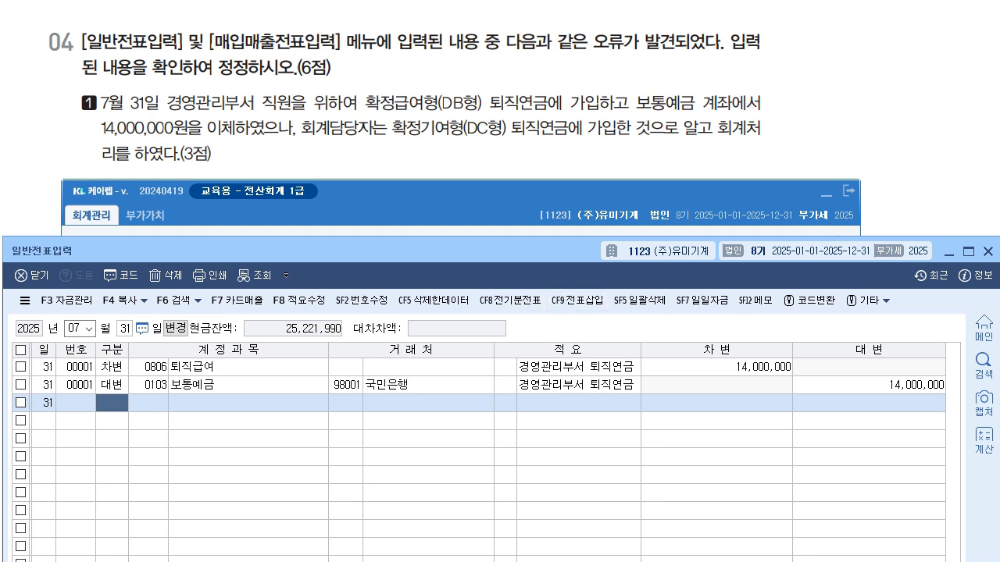
Replace the debit account 퇴직급여 on the July 31 voucher with 0186 퇴직연금운용자산
{"action": "left_click", "coordinate": [149, 366]}
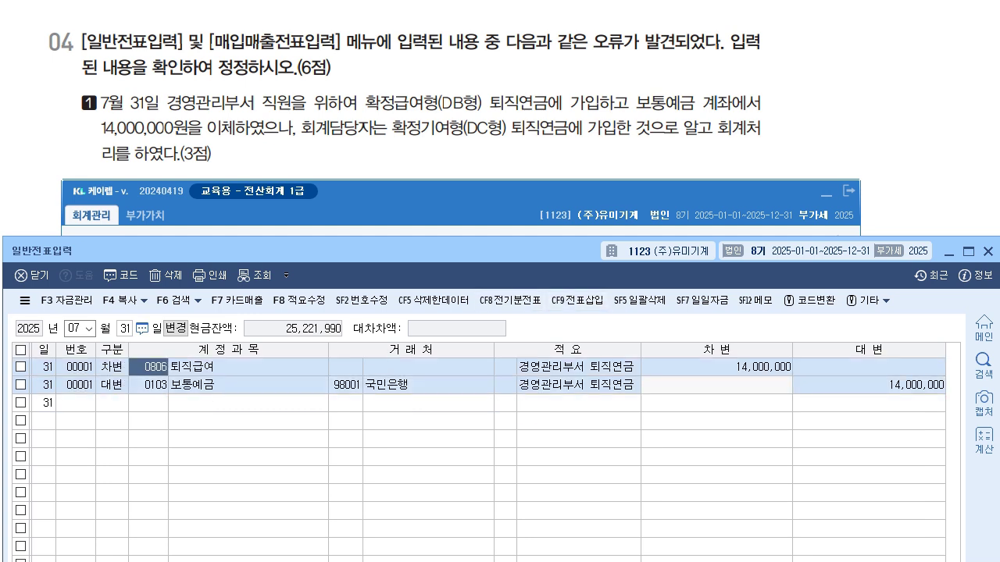
{"action": "type", "text": "186"}
{"action": "key", "text": "Return"}
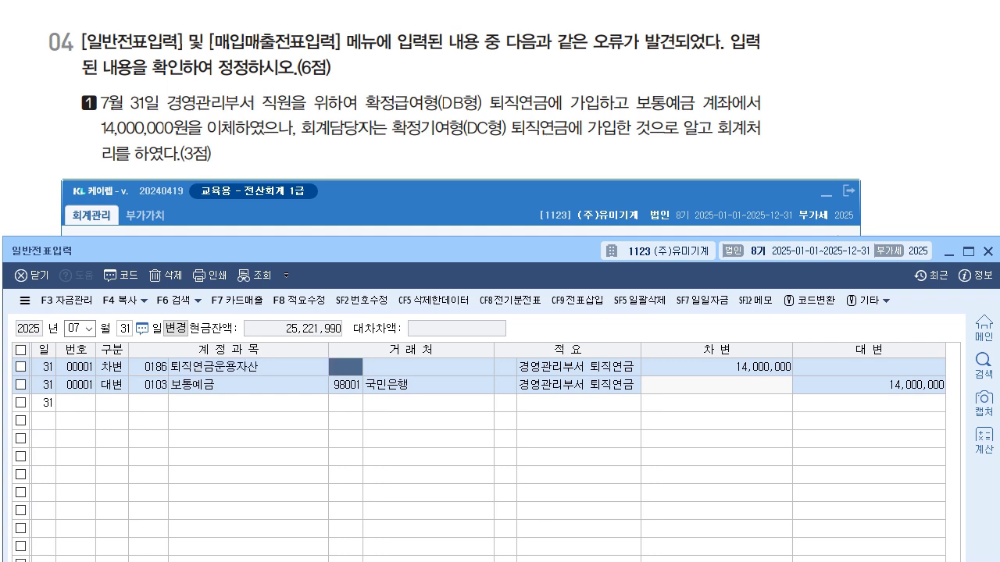
{"action": "key", "text": "Down"}
{"action": "key", "text": "Down"}
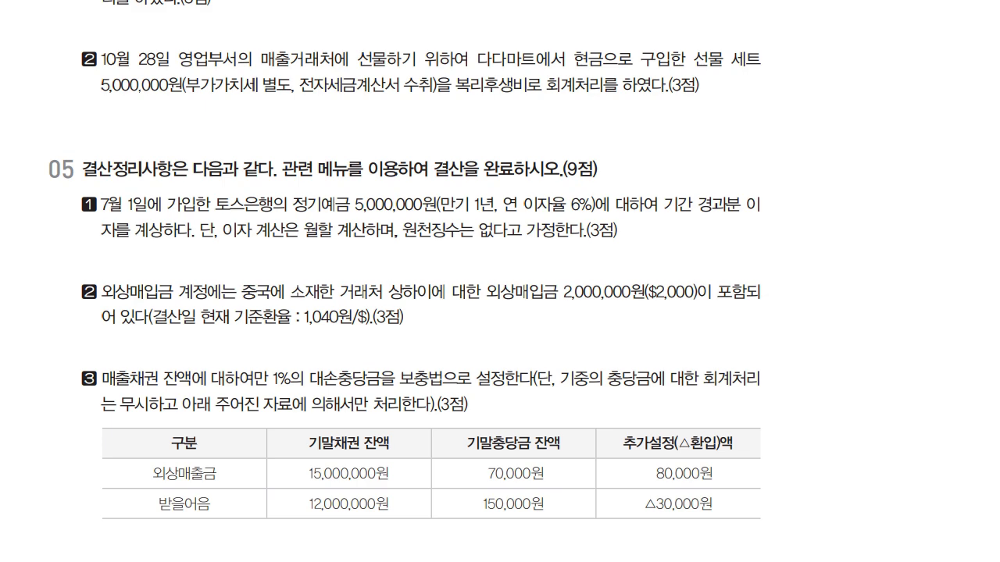
Open 매입매출전표입력 for October 28, show the 다다마트 gift set voucher's journal lines, and reposition the window below the question
{"action": "key", "text": "alt+Tab"}
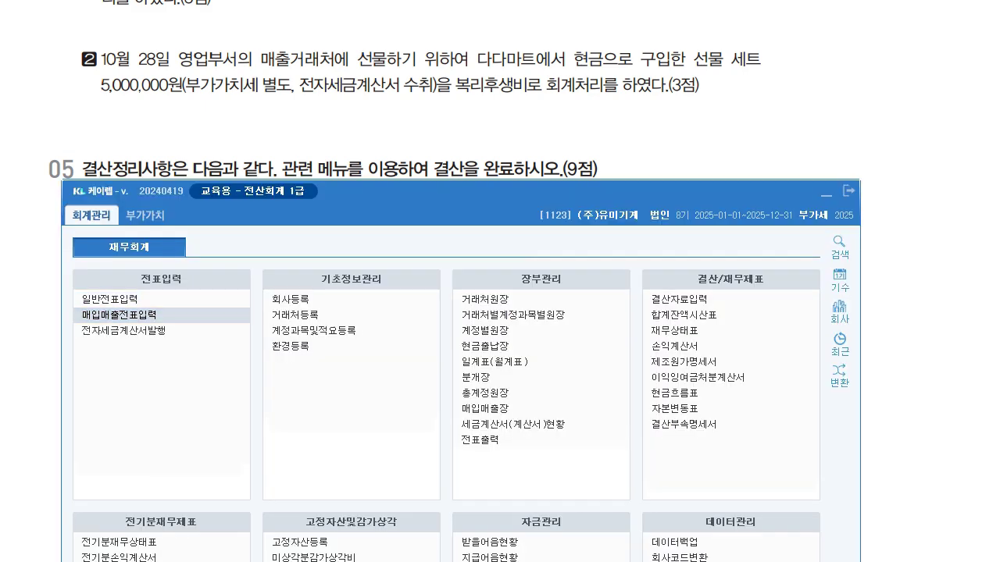
{"action": "key", "text": "Return"}
{"action": "left_click_drag", "start_coordinate": [468, 25], "coordinate": [468, 118]}
{"action": "type", "text": "28"}
{"action": "key", "text": "Return"}
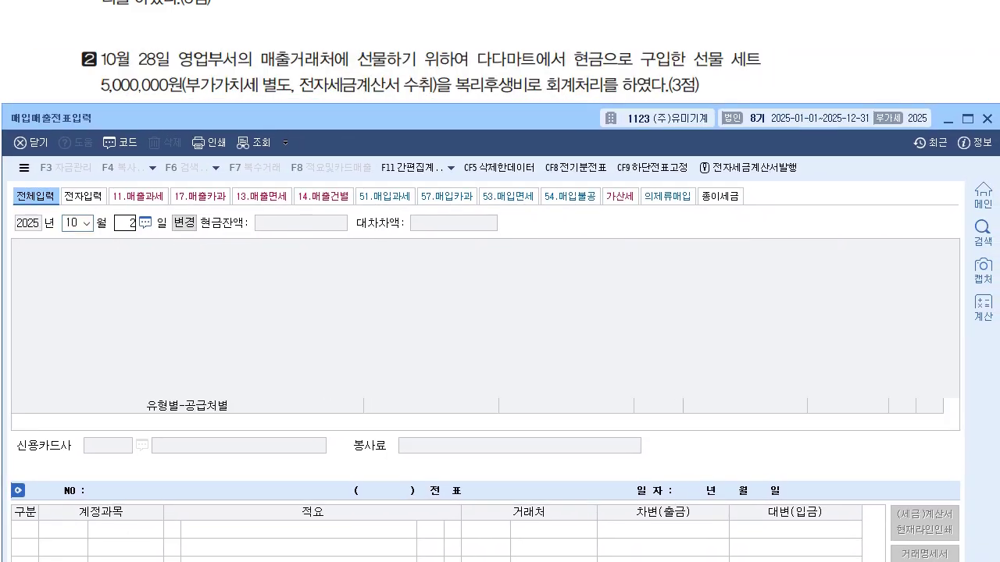
{"action": "left_click", "coordinate": [929, 263]}
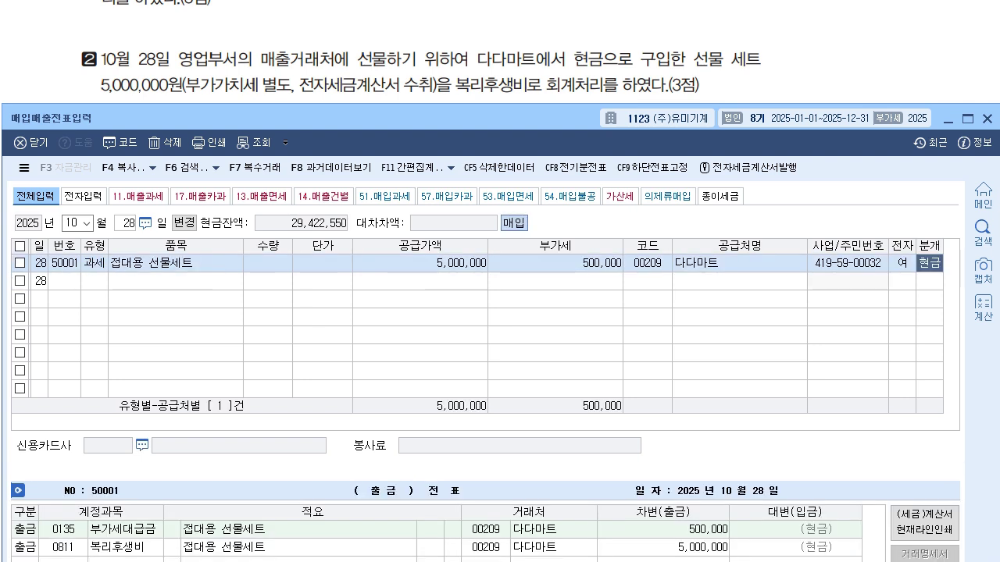
{"action": "mouse_move", "coordinate": [477, 104]}
{"action": "left_mouse_down"}
{"action": "mouse_move", "coordinate": [476, 145]}
{"action": "mouse_move", "coordinate": [484, 112]}
{"action": "left_mouse_up"}
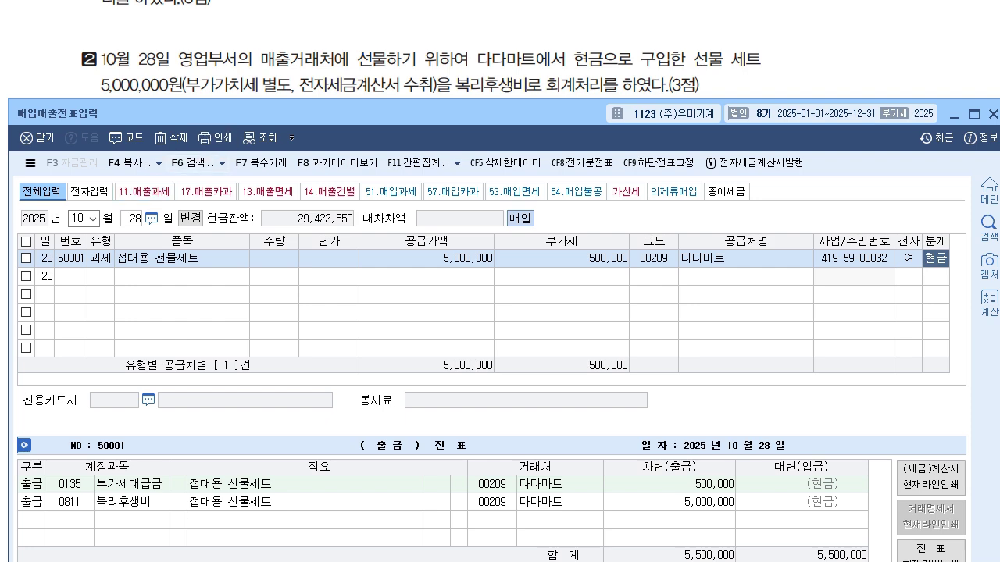
Check the voucher type and journal entry of the 접대용 선물세트 purchase
{"action": "left_click", "coordinate": [156, 258]}
{"action": "left_click", "coordinate": [101, 259]}
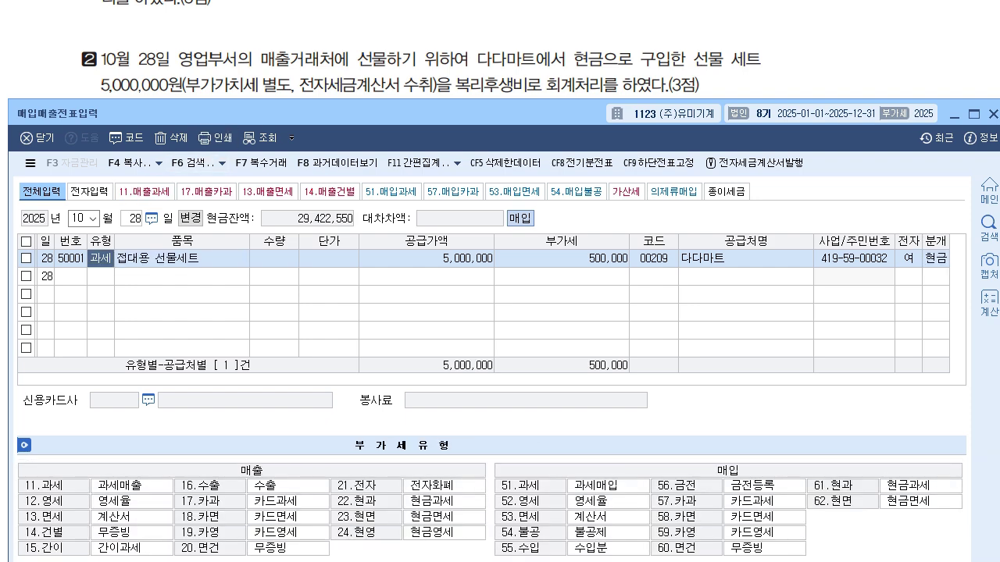
{"action": "left_click", "coordinate": [157, 258]}
{"action": "left_click", "coordinate": [100, 259]}
{"action": "left_click", "coordinate": [935, 258]}
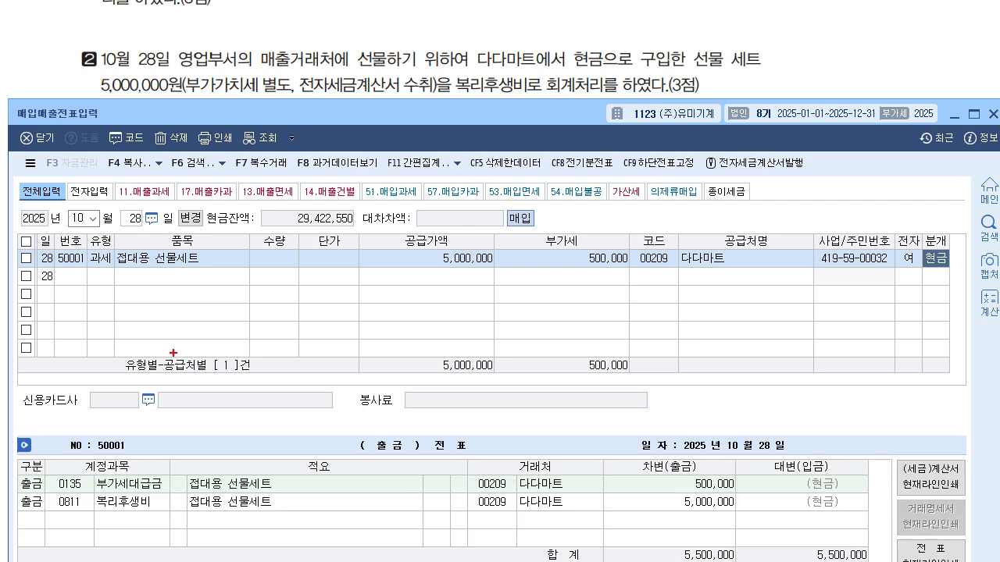
Circle the 과세 type with the note 54.불공, cross out 복리후생비 with the note 기업업무추진비, and clear the annotations
{"action": "mouse_move", "coordinate": [117, 271]}
{"action": "left_mouse_down"}
{"action": "mouse_move", "coordinate": [100, 271]}
{"action": "mouse_move", "coordinate": [115, 301]}
{"action": "mouse_move", "coordinate": [131, 305]}
{"action": "mouse_move", "coordinate": [162, 275]}
{"action": "mouse_move", "coordinate": [166, 289]}
{"action": "left_mouse_up"}
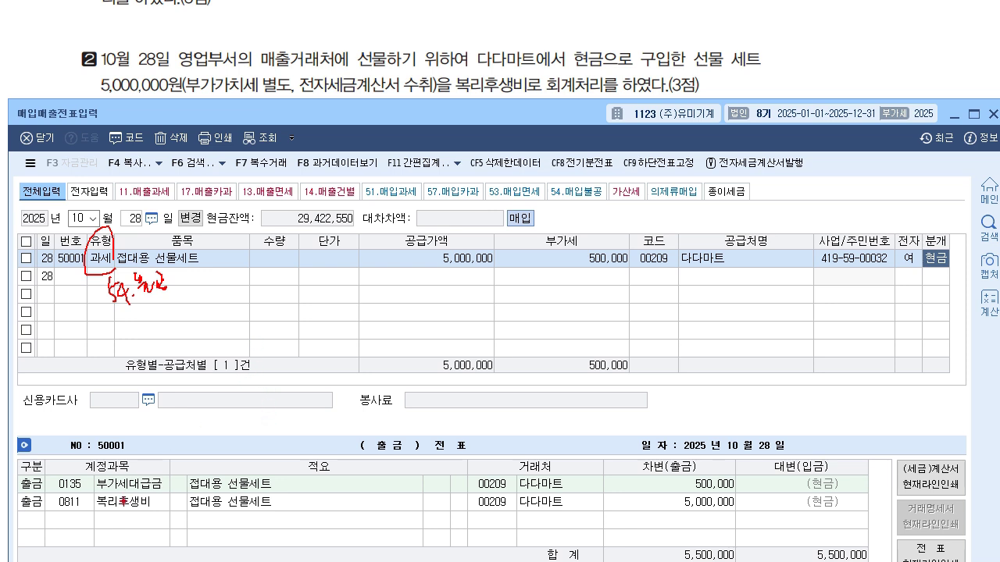
{"action": "left_click_drag", "start_coordinate": [130, 485], "coordinate": [117, 522]}
{"action": "left_click_drag", "start_coordinate": [109, 504], "coordinate": [166, 503]}
{"action": "mouse_move", "coordinate": [166, 506]}
{"action": "left_mouse_down"}
{"action": "mouse_move", "coordinate": [173, 523]}
{"action": "mouse_move", "coordinate": [203, 484]}
{"action": "mouse_move", "coordinate": [208, 500]}
{"action": "mouse_move", "coordinate": [228, 472]}
{"action": "mouse_move", "coordinate": [239, 483]}
{"action": "mouse_move", "coordinate": [258, 448]}
{"action": "mouse_move", "coordinate": [264, 459]}
{"action": "mouse_move", "coordinate": [289, 440]}
{"action": "left_mouse_up"}
{"action": "left_click_drag", "start_coordinate": [285, 422], "coordinate": [300, 442]}
{"action": "left_click_drag", "start_coordinate": [305, 419], "coordinate": [310, 459]}
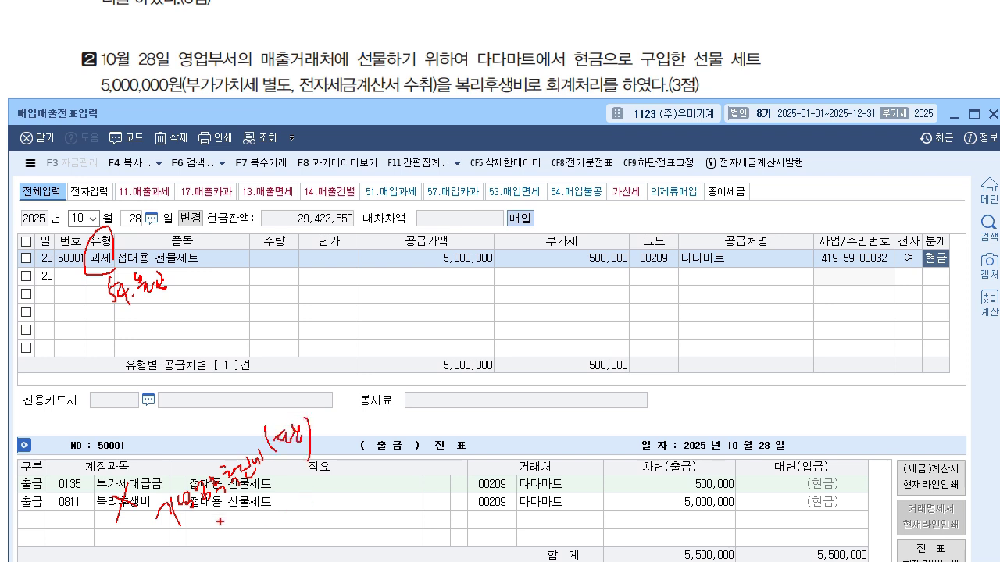
{"action": "left_click_drag", "start_coordinate": [141, 316], "coordinate": [177, 298]}
{"action": "left_click_drag", "start_coordinate": [156, 331], "coordinate": [141, 390]}
{"action": "left_click_drag", "start_coordinate": [131, 381], "coordinate": [175, 360]}
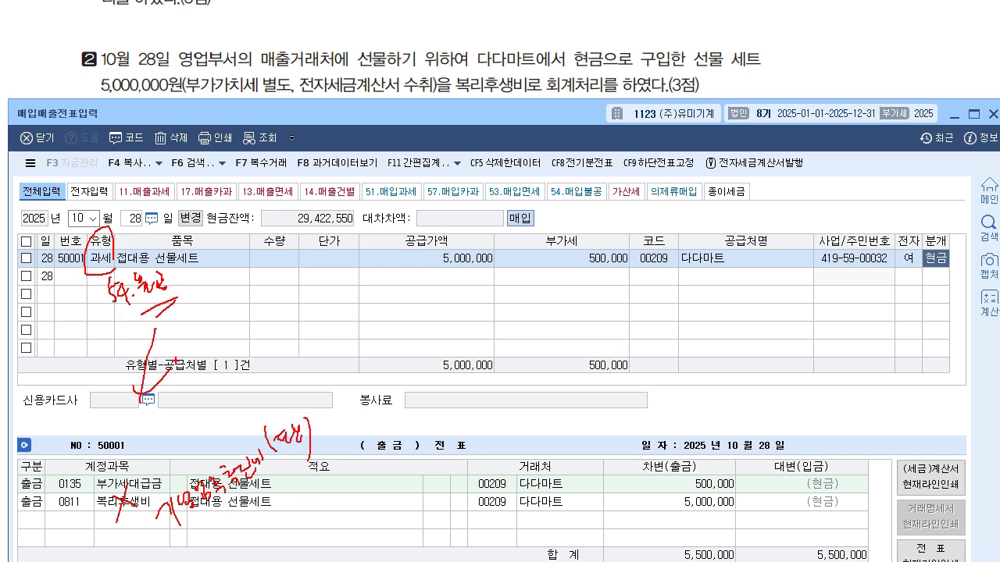
{"action": "key", "text": "Escape"}
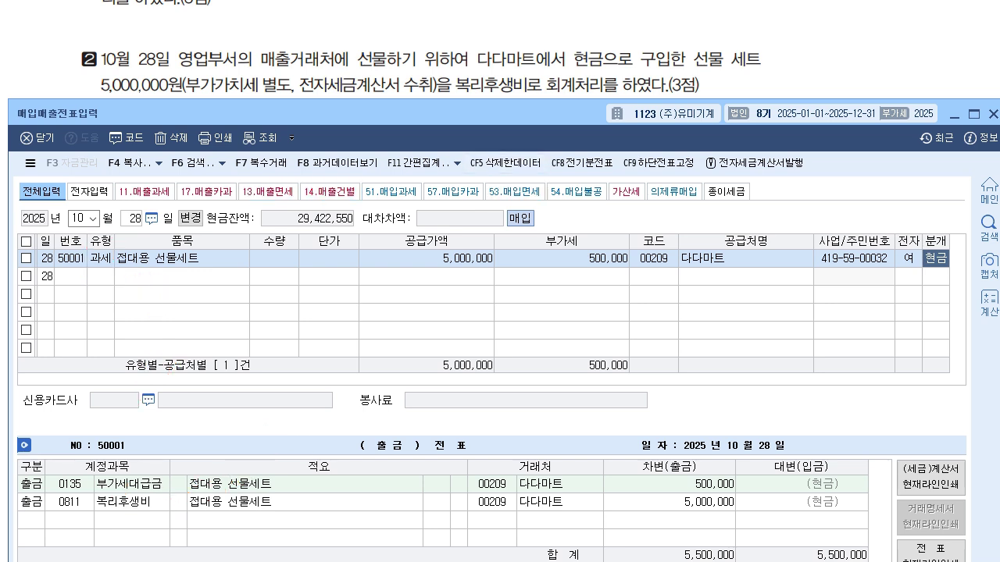
Change the October 28 voucher's type to 54 불공, keep its item, and go to its journal type
{"action": "left_click", "coordinate": [100, 258]}
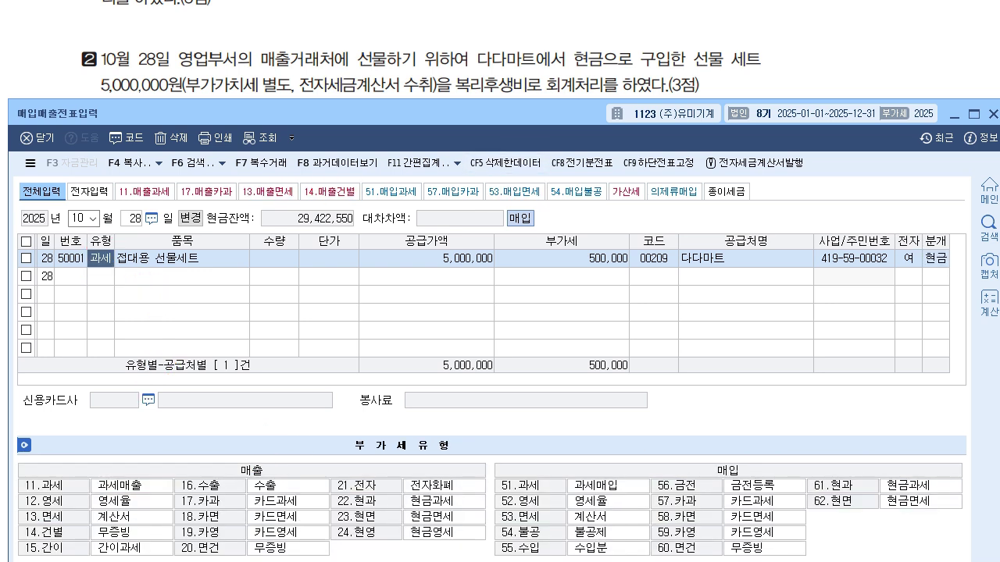
{"action": "type", "text": "54"}
{"action": "key", "text": "Return"}
{"action": "key", "text": "Return"}
{"action": "key", "text": "Return"}
{"action": "key", "text": "Return"}
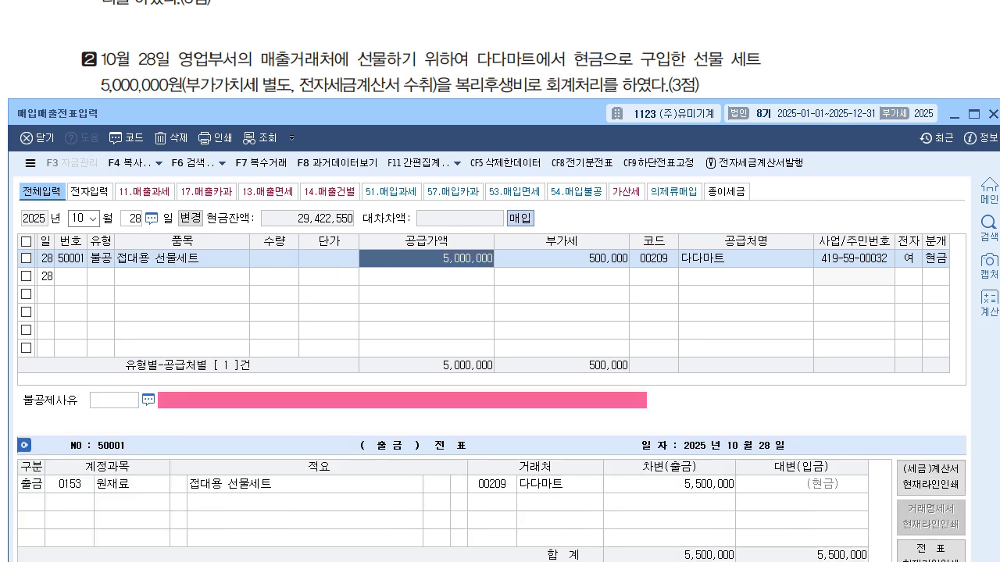
{"action": "left_click", "coordinate": [935, 258]}
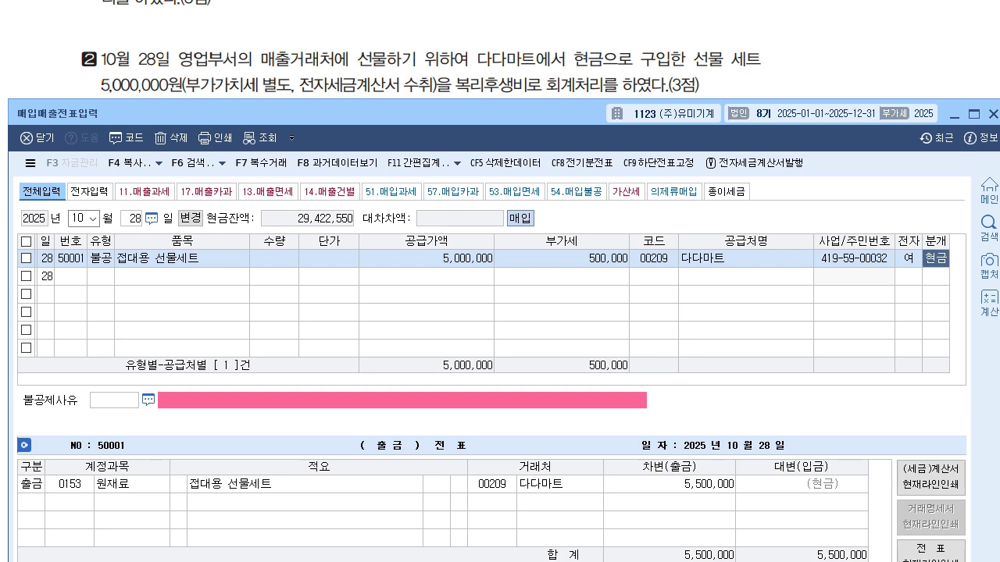
Set the non-deductible reason of the October 28 다다마트 voucher to ④기업업무추진비 및 이와 유사한 비용 관련
{"action": "left_click", "coordinate": [114, 400]}
{"action": "key", "text": "F2"}
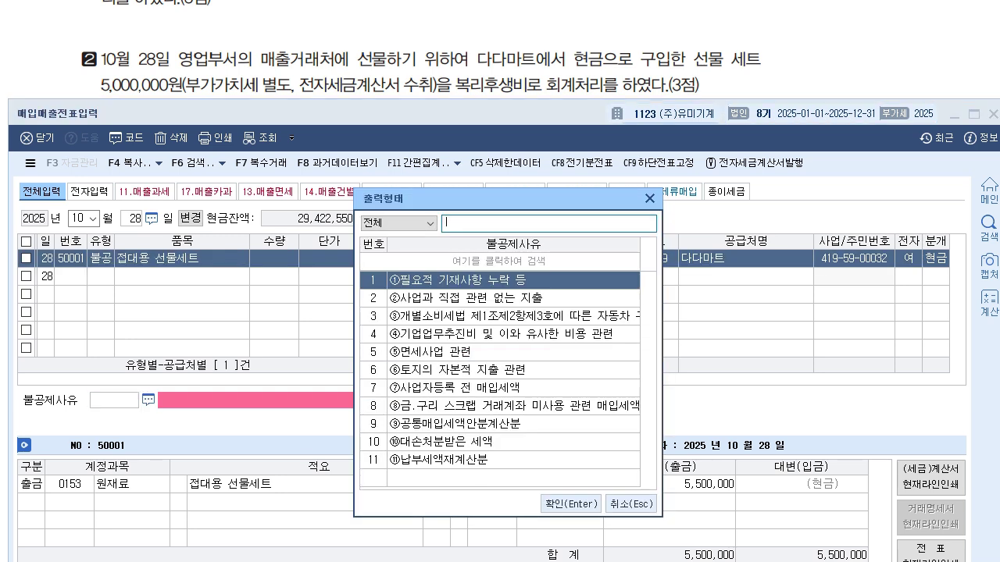
{"action": "left_click", "coordinate": [500, 334]}
{"action": "left_click", "coordinate": [571, 504]}
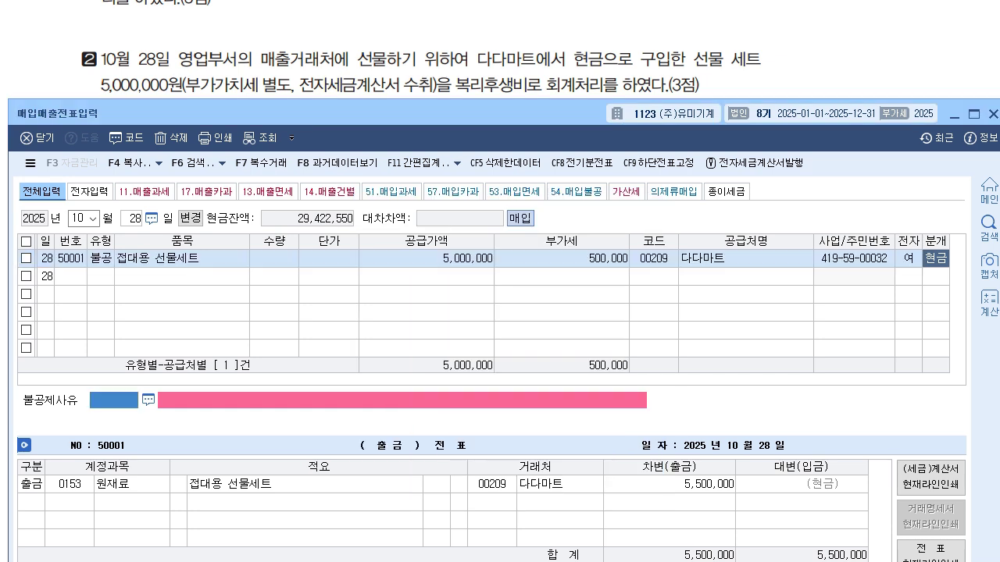
{"action": "key", "text": "Return"}
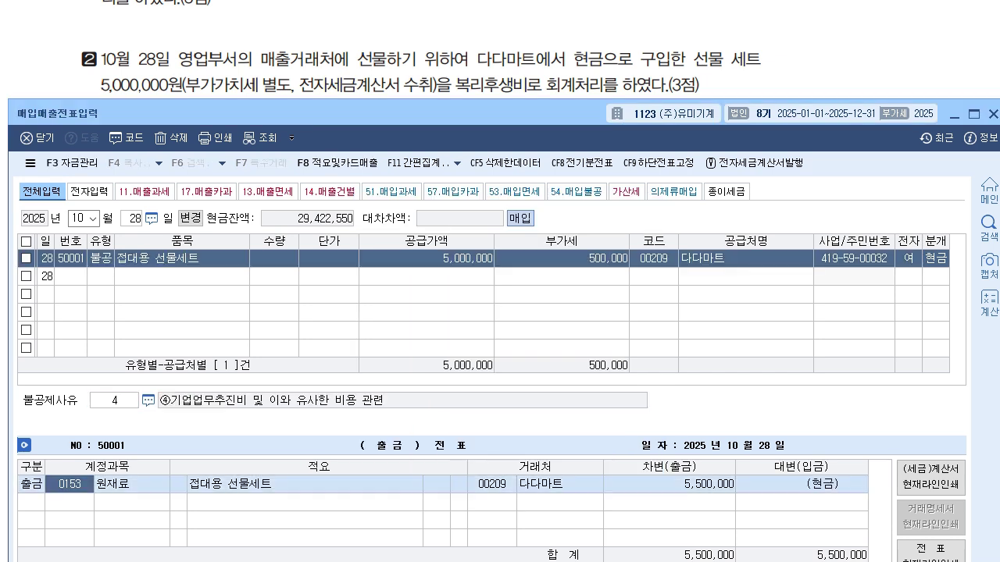
Change the October 28 voucher's debit account to 0813 기업업무추진비, save the entry, and close 매입매출전표입력
{"action": "type", "text": "0813"}
{"action": "key", "text": "Return"}
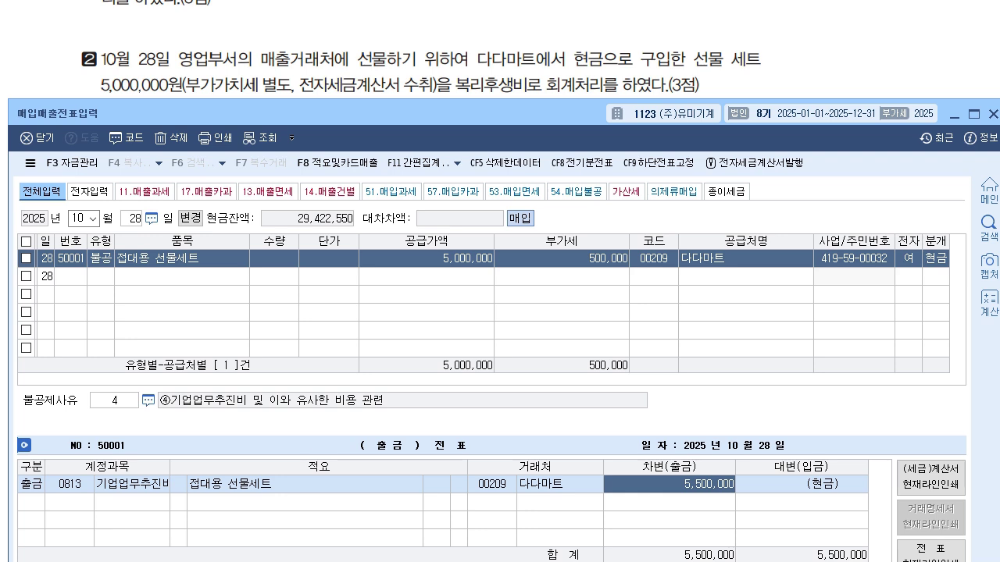
{"action": "key", "text": "Return"}
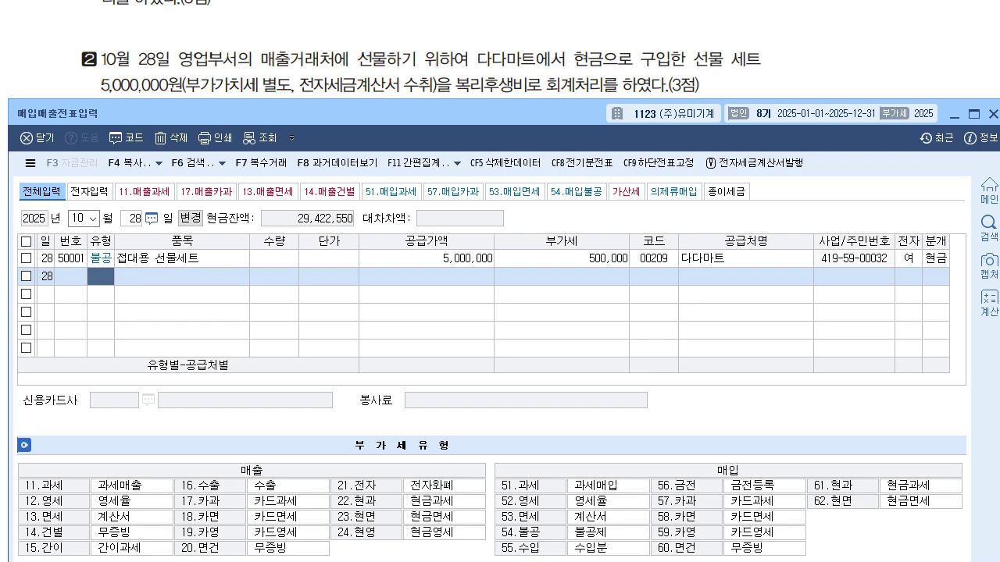
{"action": "key", "text": "Escape"}
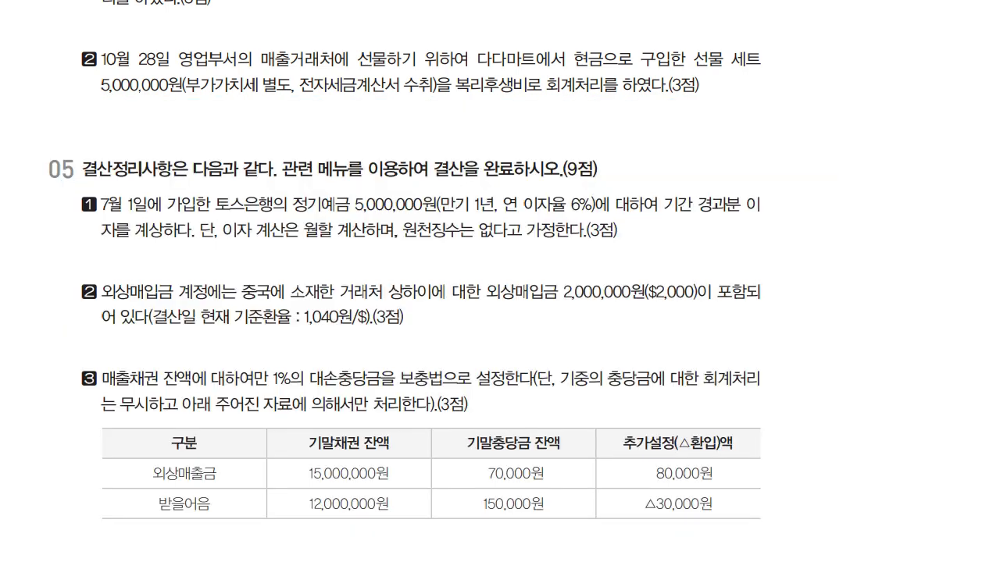
Write the heading 자동결산분개 beside section 05 of the exam and underline it twice
{"action": "scroll", "coordinate": [499, 313], "scroll_direction": "down", "scroll_amount": 2}
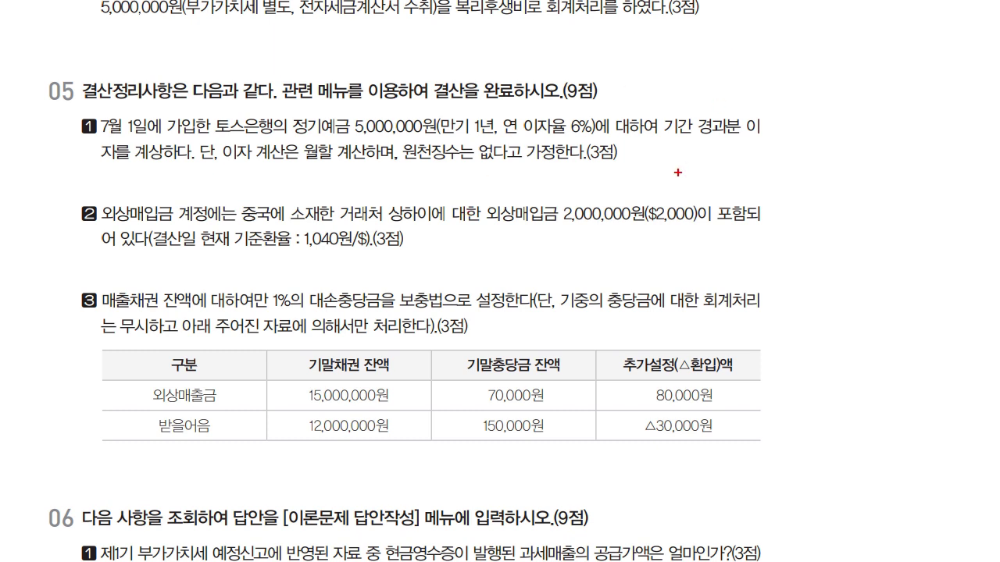
{"action": "left_click_drag", "start_coordinate": [789, 110], "coordinate": [791, 130]}
{"action": "left_click_drag", "start_coordinate": [795, 117], "coordinate": [802, 124]}
{"action": "mouse_move", "coordinate": [808, 98]}
{"action": "left_mouse_down"}
{"action": "mouse_move", "coordinate": [809, 136]}
{"action": "mouse_move", "coordinate": [825, 100]}
{"action": "mouse_move", "coordinate": [833, 130]}
{"action": "mouse_move", "coordinate": [844, 120]}
{"action": "mouse_move", "coordinate": [855, 134]}
{"action": "mouse_move", "coordinate": [866, 109]}
{"action": "mouse_move", "coordinate": [887, 132]}
{"action": "mouse_move", "coordinate": [902, 125]}
{"action": "mouse_move", "coordinate": [904, 137]}
{"action": "left_mouse_up"}
{"action": "left_click_drag", "start_coordinate": [787, 146], "coordinate": [914, 145]}
{"action": "left_click_drag", "start_coordinate": [778, 154], "coordinate": [906, 153]}
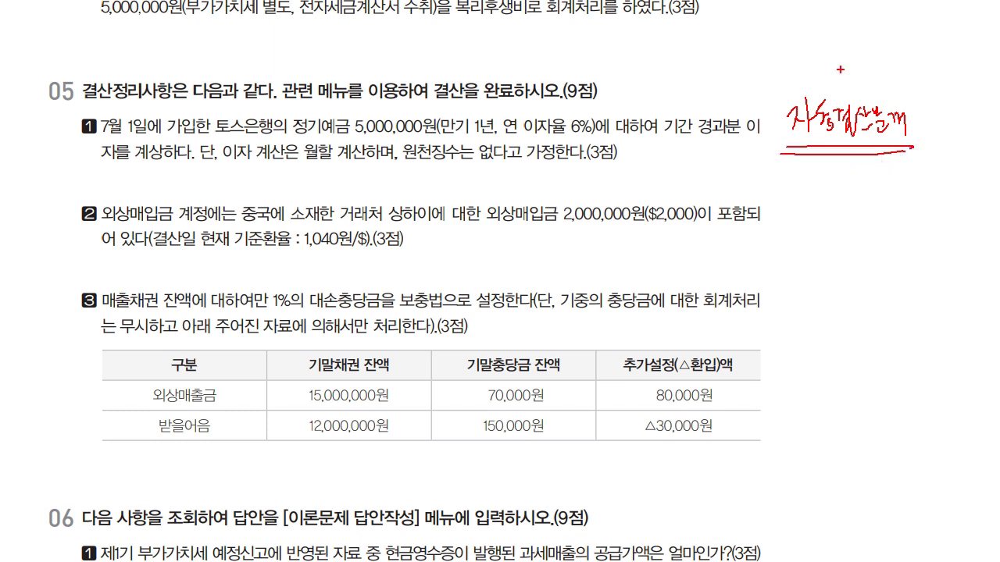
Handwrite items 1 to 4 below the heading: 기말재고자산, 대손충당금, 감가상각, and 퇴직급여충당부채
{"action": "mouse_move", "coordinate": [787, 173]}
{"action": "left_mouse_down"}
{"action": "mouse_move", "coordinate": [789, 198]}
{"action": "mouse_move", "coordinate": [819, 198]}
{"action": "left_mouse_up"}
{"action": "left_click", "coordinate": [792, 196]}
{"action": "mouse_move", "coordinate": [832, 177]}
{"action": "left_mouse_down"}
{"action": "mouse_move", "coordinate": [831, 194]}
{"action": "mouse_move", "coordinate": [901, 194]}
{"action": "mouse_move", "coordinate": [918, 183]}
{"action": "mouse_move", "coordinate": [925, 192]}
{"action": "left_mouse_up"}
{"action": "mouse_move", "coordinate": [784, 231]}
{"action": "left_mouse_down"}
{"action": "mouse_move", "coordinate": [798, 243]}
{"action": "mouse_move", "coordinate": [913, 233]}
{"action": "mouse_move", "coordinate": [915, 244]}
{"action": "left_mouse_up"}
{"action": "left_click", "coordinate": [818, 236]}
{"action": "left_click_drag", "start_coordinate": [783, 273], "coordinate": [797, 289]}
{"action": "left_click_drag", "start_coordinate": [793, 290], "coordinate": [795, 301]}
{"action": "left_click_drag", "start_coordinate": [823, 270], "coordinate": [828, 276]}
{"action": "left_click_drag", "start_coordinate": [826, 266], "coordinate": [843, 275]}
{"action": "left_click_drag", "start_coordinate": [837, 283], "coordinate": [890, 281]}
{"action": "left_click_drag", "start_coordinate": [889, 272], "coordinate": [904, 279]}
{"action": "left_click_drag", "start_coordinate": [909, 261], "coordinate": [915, 267]}
{"action": "left_click_drag", "start_coordinate": [911, 266], "coordinate": [920, 306]}
{"action": "left_click_drag", "start_coordinate": [789, 325], "coordinate": [798, 353]}
{"action": "left_click_drag", "start_coordinate": [805, 348], "coordinate": [806, 356]}
{"action": "mouse_move", "coordinate": [822, 319]}
{"action": "left_mouse_down"}
{"action": "mouse_move", "coordinate": [848, 351]}
{"action": "mouse_move", "coordinate": [886, 328]}
{"action": "mouse_move", "coordinate": [928, 338]}
{"action": "left_mouse_up"}
{"action": "mouse_move", "coordinate": [929, 325]}
{"action": "left_mouse_down"}
{"action": "mouse_move", "coordinate": [930, 349]}
{"action": "mouse_move", "coordinate": [941, 331]}
{"action": "mouse_move", "coordinate": [947, 342]}
{"action": "mouse_move", "coordinate": [967, 336]}
{"action": "left_mouse_up"}
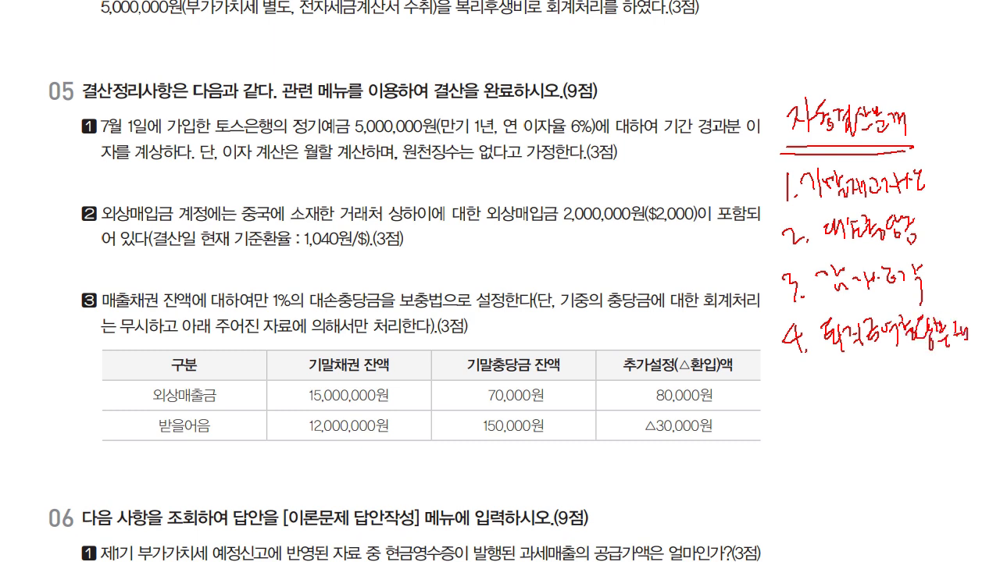
Handwrite 법인세비용 as item 5 of the automatic closing entries list
{"action": "left_click_drag", "start_coordinate": [788, 370], "coordinate": [786, 391]}
{"action": "mouse_move", "coordinate": [806, 378]}
{"action": "left_mouse_down"}
{"action": "mouse_move", "coordinate": [803, 387]}
{"action": "mouse_move", "coordinate": [852, 383]}
{"action": "mouse_move", "coordinate": [862, 397]}
{"action": "mouse_move", "coordinate": [878, 395]}
{"action": "left_mouse_up"}
{"action": "mouse_move", "coordinate": [877, 379]}
{"action": "left_mouse_down"}
{"action": "mouse_move", "coordinate": [878, 400]}
{"action": "mouse_move", "coordinate": [903, 395]}
{"action": "left_mouse_up"}
{"action": "left_click_drag", "start_coordinate": [906, 370], "coordinate": [909, 386]}
{"action": "left_click_drag", "start_coordinate": [912, 387], "coordinate": [920, 400]}
{"action": "left_click", "coordinate": [937, 393]}
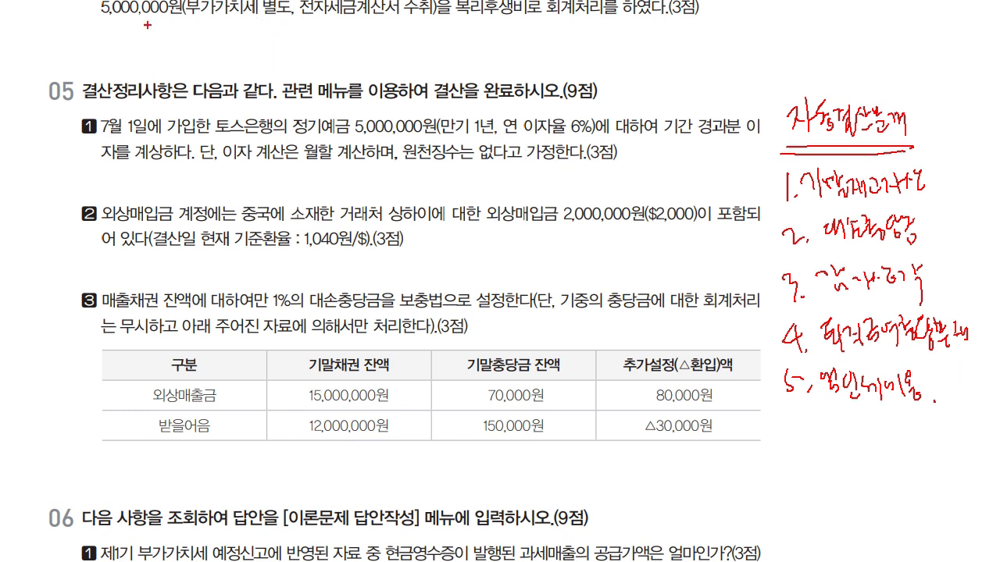
Underline 정기예금 in question 1, bracket the five-item list, and write 수동 beside questions 1 and 2
{"action": "left_click_drag", "start_coordinate": [289, 140], "coordinate": [353, 146]}
{"action": "left_click_drag", "start_coordinate": [162, 168], "coordinate": [217, 177]}
{"action": "mouse_move", "coordinate": [41, 155]}
{"action": "left_mouse_down"}
{"action": "mouse_move", "coordinate": [52, 174]}
{"action": "mouse_move", "coordinate": [68, 167]}
{"action": "left_mouse_up"}
{"action": "left_click_drag", "start_coordinate": [68, 165], "coordinate": [79, 185]}
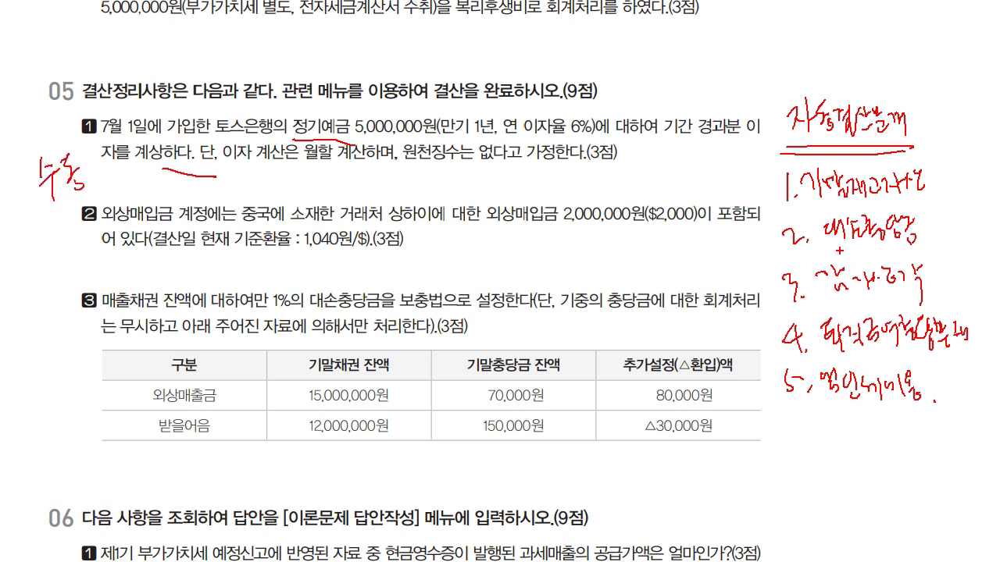
{"action": "left_click_drag", "start_coordinate": [776, 174], "coordinate": [765, 371]}
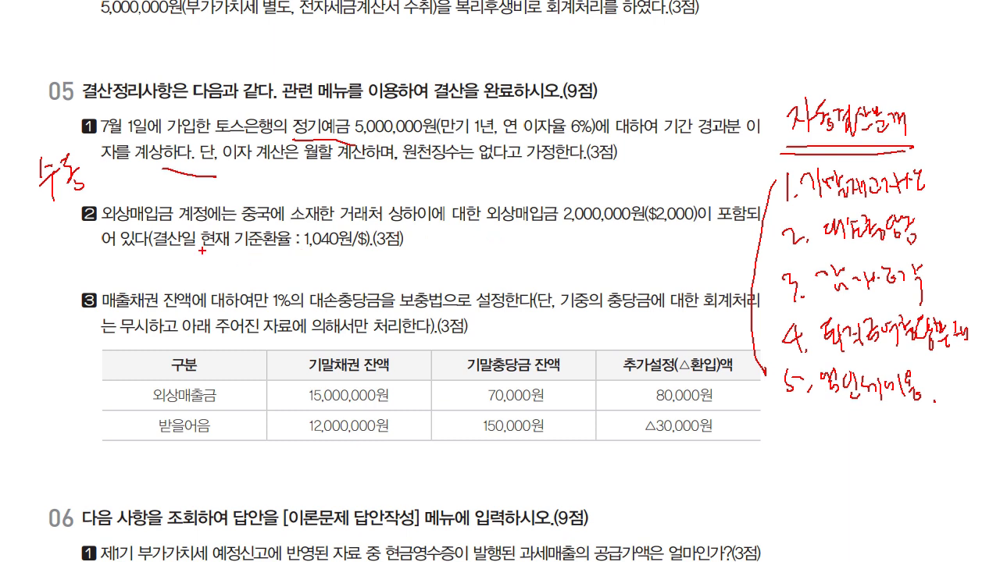
{"action": "left_click_drag", "start_coordinate": [51, 223], "coordinate": [59, 234]}
{"action": "mouse_move", "coordinate": [50, 236]}
{"action": "left_mouse_down"}
{"action": "mouse_move", "coordinate": [77, 231]}
{"action": "mouse_move", "coordinate": [68, 264]}
{"action": "left_mouse_up"}
{"action": "left_click_drag", "start_coordinate": [71, 225], "coordinate": [98, 231]}
{"action": "left_click_drag", "start_coordinate": [92, 244], "coordinate": [95, 254]}
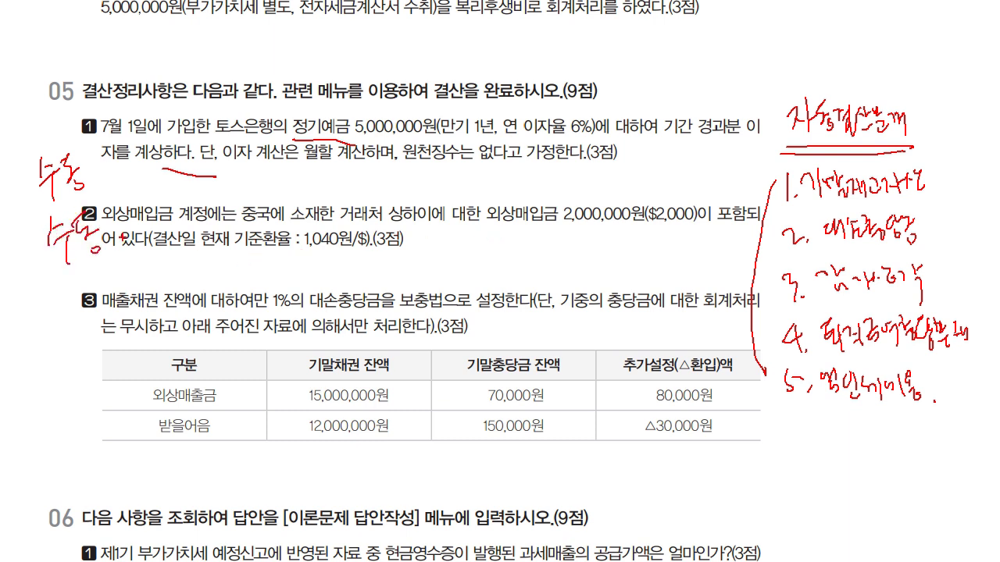
Mark the text of question 3, add handwritten notes beside it, and clear the annotations
{"action": "left_click_drag", "start_coordinate": [306, 319], "coordinate": [336, 324]}
{"action": "left_click_drag", "start_coordinate": [325, 282], "coordinate": [338, 341]}
{"action": "left_click_drag", "start_coordinate": [52, 344], "coordinate": [59, 364]}
{"action": "mouse_move", "coordinate": [70, 336]}
{"action": "left_mouse_down"}
{"action": "mouse_move", "coordinate": [78, 383]}
{"action": "mouse_move", "coordinate": [103, 360]}
{"action": "left_mouse_up"}
{"action": "left_click_drag", "start_coordinate": [47, 396], "coordinate": [115, 391]}
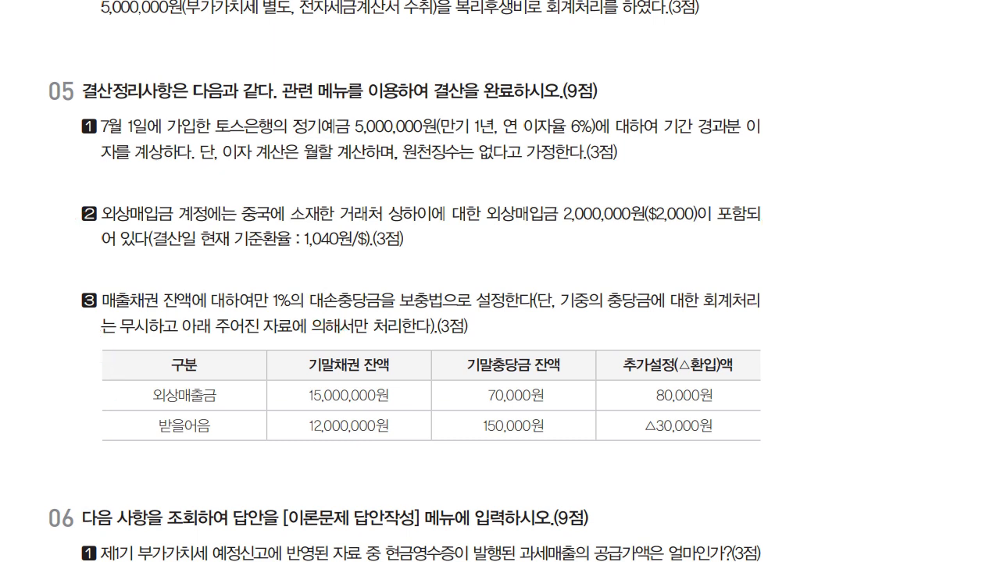
Open 일반전표입력 for December 31 below question 1 of section 05
{"action": "scroll", "coordinate": [500, 281], "scroll_direction": "down", "scroll_amount": 1}
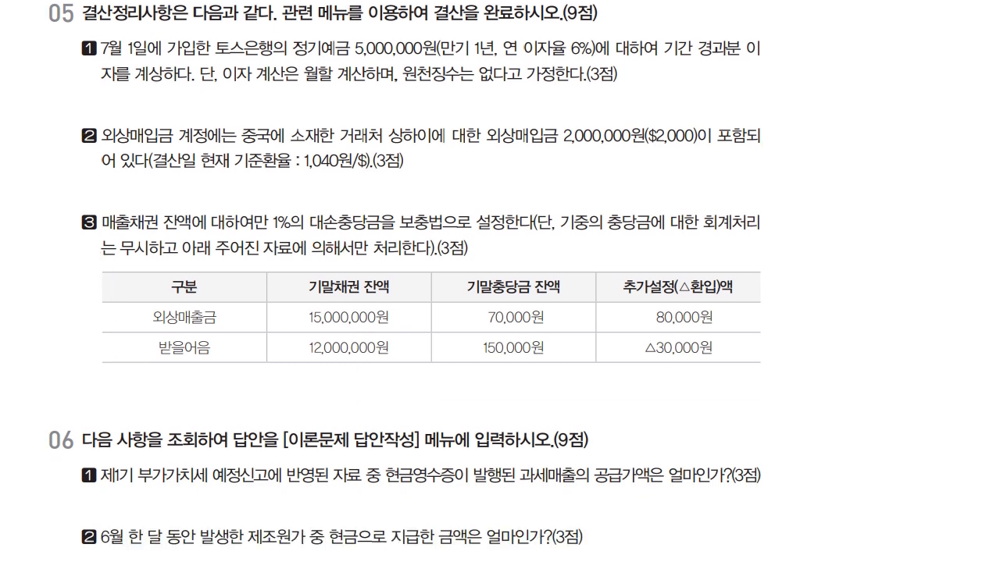
{"action": "scroll", "coordinate": [499, 281], "scroll_direction": "up", "scroll_amount": 1}
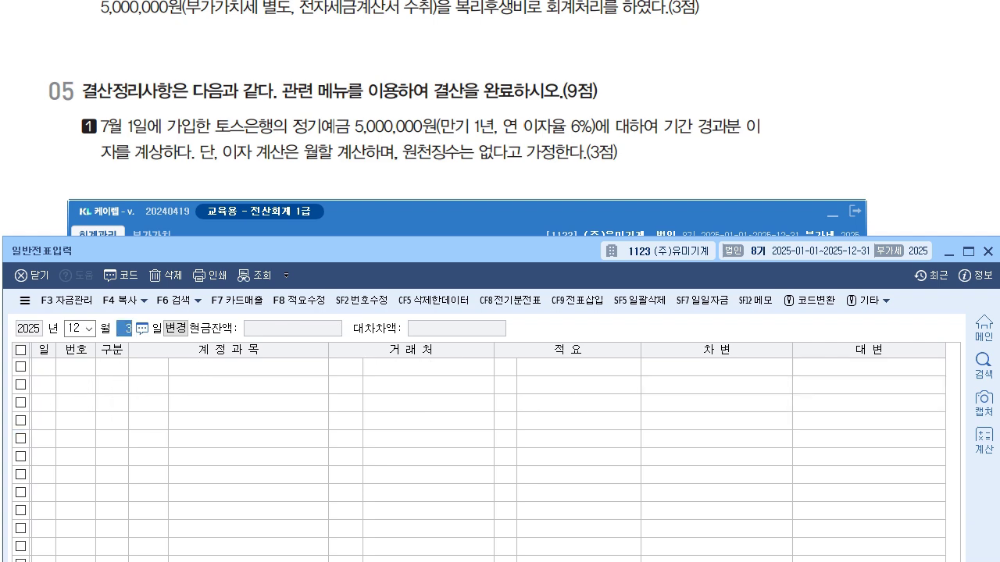
{"action": "type", "text": "31"}
{"action": "key", "text": "Return"}
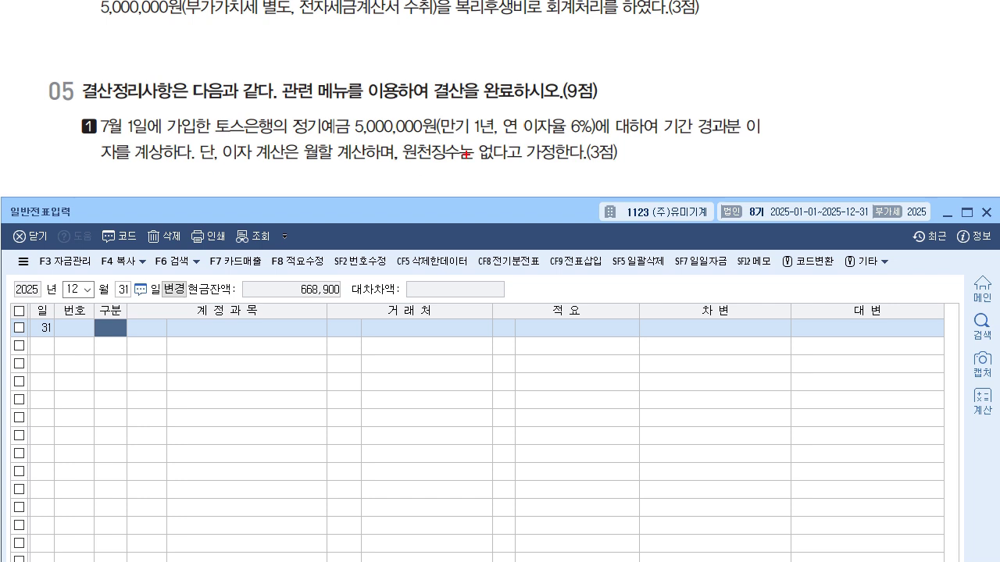
Sketch question 1's entry by hand, with a starred 미수수익 on the debit side and 이자수익 on the credit side
{"action": "left_click_drag", "start_coordinate": [428, 165], "coordinate": [410, 232]}
{"action": "mouse_move", "coordinate": [453, 184]}
{"action": "left_mouse_down"}
{"action": "mouse_move", "coordinate": [475, 195]}
{"action": "mouse_move", "coordinate": [496, 180]}
{"action": "mouse_move", "coordinate": [506, 193]}
{"action": "mouse_move", "coordinate": [517, 182]}
{"action": "mouse_move", "coordinate": [517, 193]}
{"action": "left_mouse_up"}
{"action": "left_click_drag", "start_coordinate": [519, 199], "coordinate": [523, 206]}
{"action": "mouse_move", "coordinate": [178, 181]}
{"action": "left_mouse_down"}
{"action": "mouse_move", "coordinate": [199, 195]}
{"action": "mouse_move", "coordinate": [246, 200]}
{"action": "left_mouse_up"}
{"action": "left_click_drag", "start_coordinate": [248, 178], "coordinate": [261, 212]}
{"action": "mouse_move", "coordinate": [132, 212]}
{"action": "left_mouse_down"}
{"action": "mouse_move", "coordinate": [161, 197]}
{"action": "mouse_move", "coordinate": [159, 210]}
{"action": "left_mouse_up"}
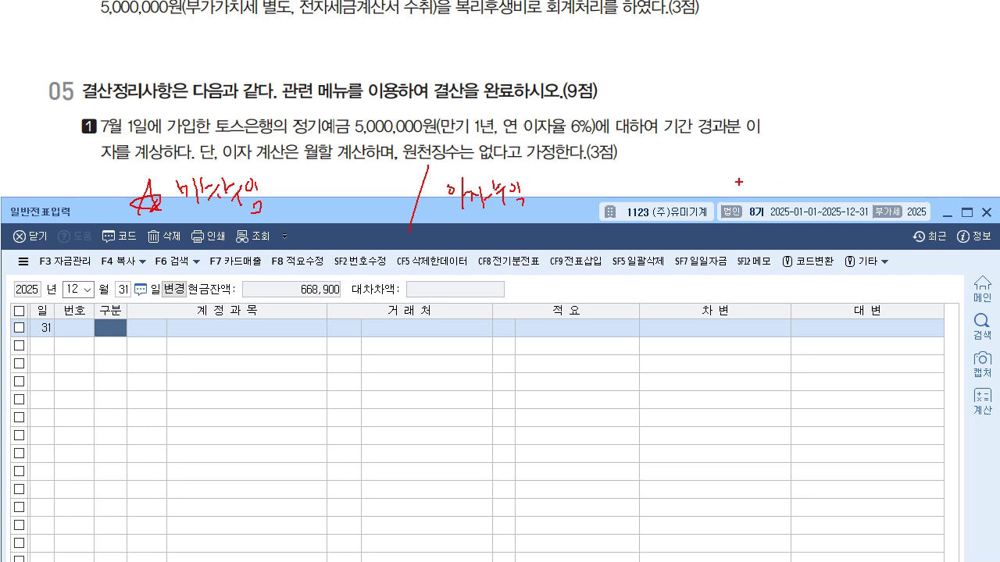
Write out the interest calculation 5,000,000 × 6% × 6/12 beside question 1
{"action": "mouse_move", "coordinate": [627, 142]}
{"action": "left_mouse_down"}
{"action": "mouse_move", "coordinate": [638, 171]}
{"action": "mouse_move", "coordinate": [657, 158]}
{"action": "mouse_move", "coordinate": [729, 166]}
{"action": "left_mouse_up"}
{"action": "mouse_move", "coordinate": [727, 140]}
{"action": "left_mouse_down"}
{"action": "mouse_move", "coordinate": [711, 167]}
{"action": "mouse_move", "coordinate": [734, 161]}
{"action": "mouse_move", "coordinate": [756, 178]}
{"action": "left_mouse_up"}
{"action": "left_click_drag", "start_coordinate": [758, 162], "coordinate": [797, 161]}
{"action": "left_click_drag", "start_coordinate": [784, 153], "coordinate": [803, 150]}
{"action": "mouse_move", "coordinate": [846, 115]}
{"action": "left_mouse_down"}
{"action": "mouse_move", "coordinate": [851, 181]}
{"action": "mouse_move", "coordinate": [861, 150]}
{"action": "left_mouse_up"}
{"action": "left_click_drag", "start_coordinate": [864, 153], "coordinate": [880, 159]}
{"action": "mouse_move", "coordinate": [822, 110]}
{"action": "left_mouse_down"}
{"action": "mouse_move", "coordinate": [829, 160]}
{"action": "mouse_move", "coordinate": [864, 159]}
{"action": "mouse_move", "coordinate": [869, 174]}
{"action": "left_mouse_up"}
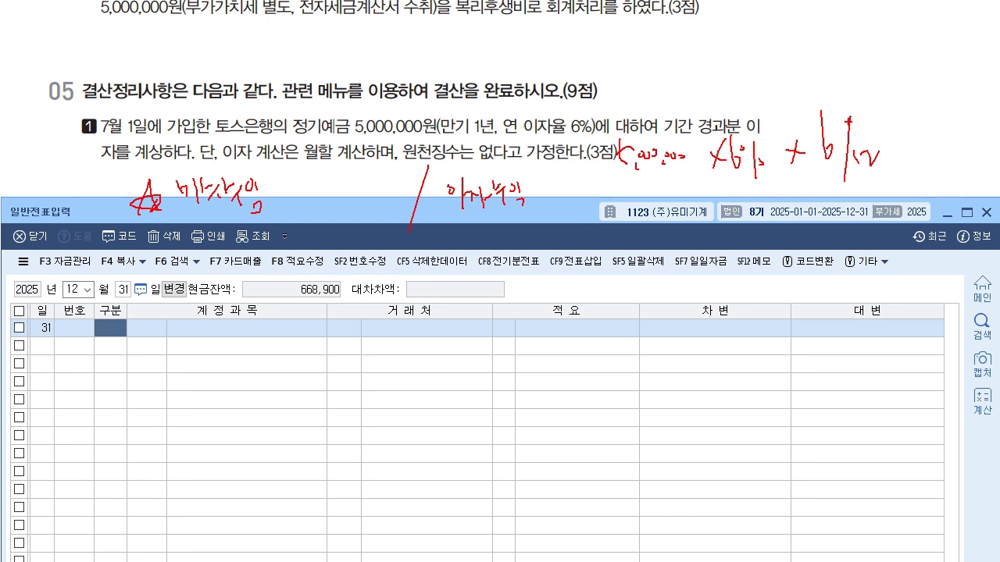
{"action": "left_click_drag", "start_coordinate": [825, 129], "coordinate": [836, 129]}
Write 150,000 beside both accounts of the sketched interest entry, and clear the annotations
{"action": "left_click_drag", "start_coordinate": [552, 179], "coordinate": [558, 216]}
{"action": "mouse_move", "coordinate": [565, 183]}
{"action": "left_mouse_down"}
{"action": "mouse_move", "coordinate": [572, 205]}
{"action": "mouse_move", "coordinate": [615, 192]}
{"action": "left_mouse_up"}
{"action": "left_click_drag", "start_coordinate": [312, 178], "coordinate": [312, 204]}
{"action": "left_click_drag", "start_coordinate": [324, 153], "coordinate": [327, 167]}
{"action": "left_click_drag", "start_coordinate": [328, 173], "coordinate": [350, 189]}
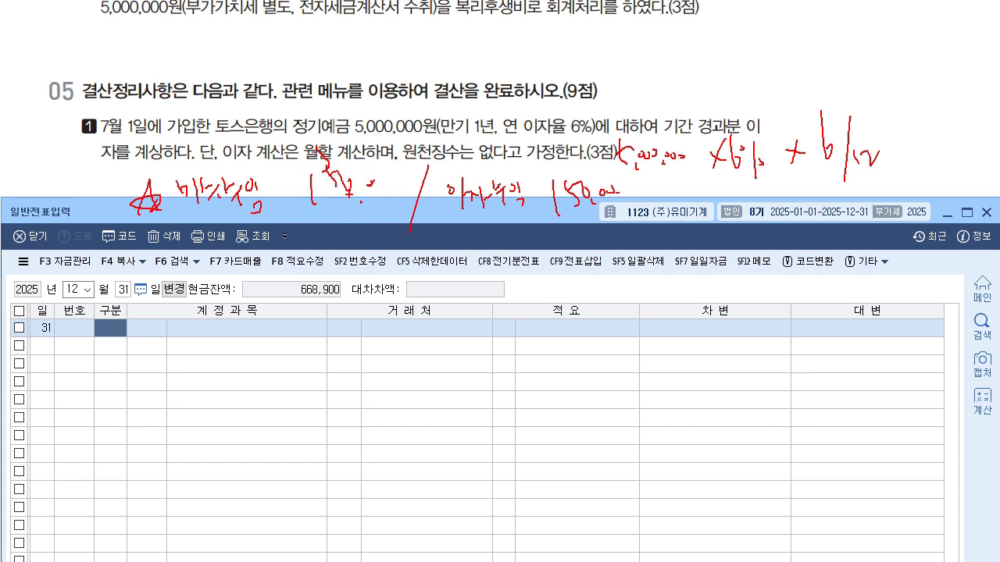
{"action": "key", "text": "Escape"}
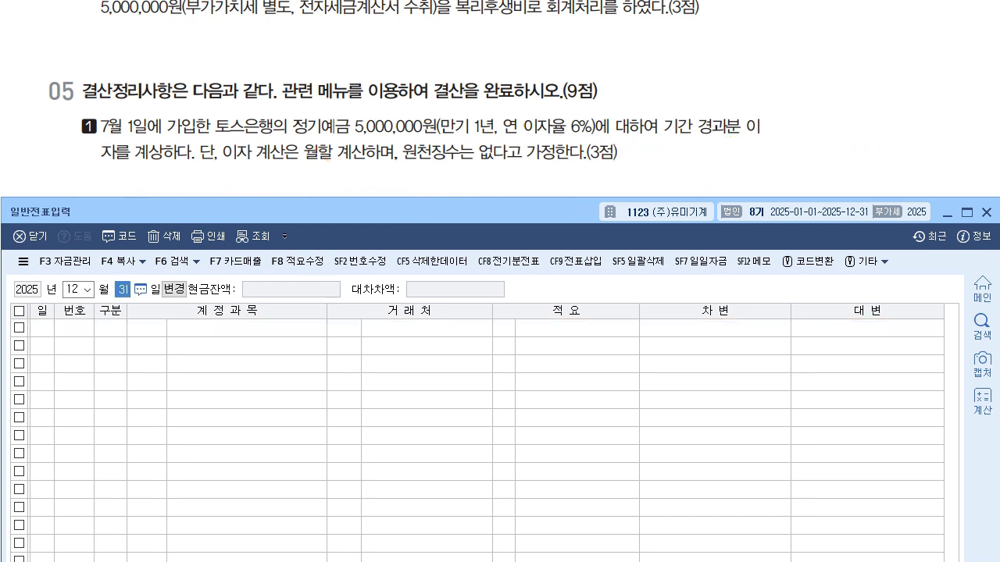
Enter a December 31 debit line for account 0116 미수수익 with an amount of 150,000
{"action": "key", "text": "Return"}
{"action": "type", "text": "3"}
{"action": "key", "text": "Return"}
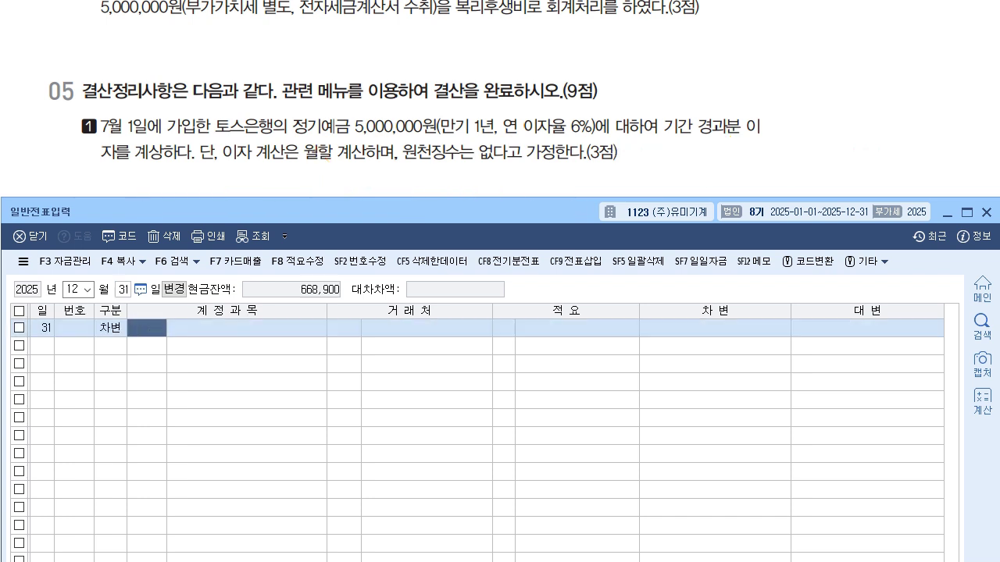
{"action": "type", "text": "116"}
{"action": "key", "text": "Return"}
{"action": "key", "text": "Return"}
{"action": "key", "text": "Return"}
{"action": "key", "text": "Return"}
{"action": "type", "text": "150000"}
{"action": "key", "text": "Return"}
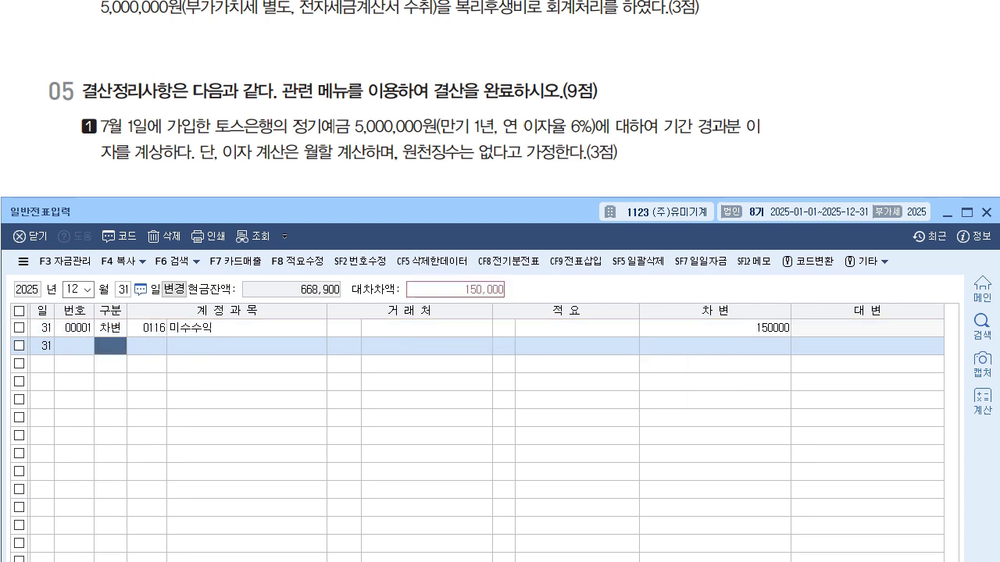
Add the balancing credit line for account 0901 이자수익 with an amount of 150,000
{"action": "type", "text": "4"}
{"action": "key", "text": "Return"}
{"action": "type", "text": "901"}
{"action": "key", "text": "Return"}
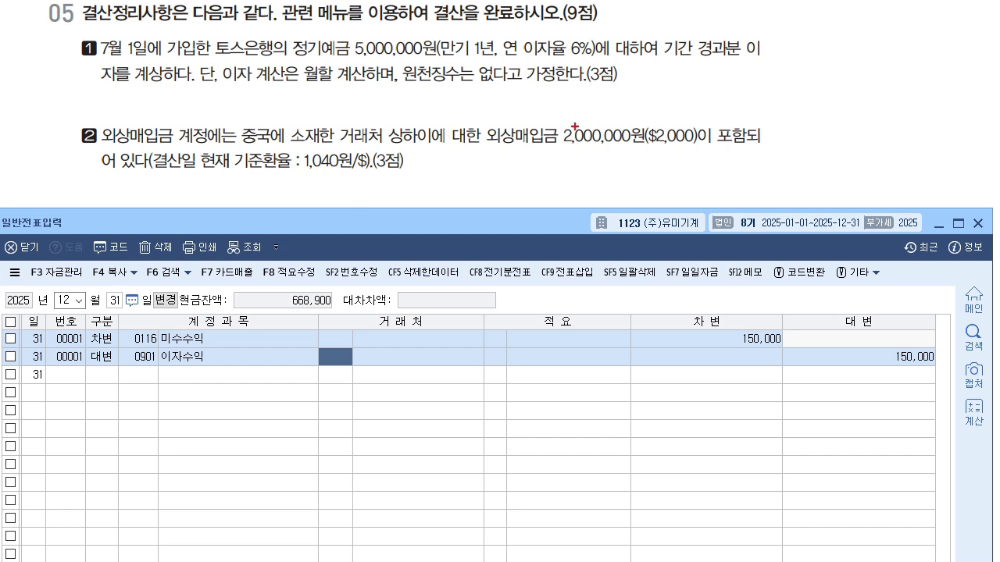
Underline $2,000 and the 1,040원 rate in question 2, and note the original rate of 1,000 per dollar
{"action": "mouse_move", "coordinate": [651, 152]}
{"action": "left_mouse_down"}
{"action": "mouse_move", "coordinate": [678, 151]}
{"action": "mouse_move", "coordinate": [664, 158]}
{"action": "left_mouse_up"}
{"action": "left_click_drag", "start_coordinate": [648, 159], "coordinate": [673, 157]}
{"action": "mouse_move", "coordinate": [305, 174]}
{"action": "left_mouse_down"}
{"action": "mouse_move", "coordinate": [353, 172]}
{"action": "mouse_move", "coordinate": [340, 180]}
{"action": "left_mouse_up"}
{"action": "left_click_drag", "start_coordinate": [635, 110], "coordinate": [622, 166]}
{"action": "mouse_move", "coordinate": [736, 107]}
{"action": "left_mouse_down"}
{"action": "mouse_move", "coordinate": [720, 119]}
{"action": "mouse_move", "coordinate": [734, 122]}
{"action": "left_mouse_up"}
{"action": "mouse_move", "coordinate": [839, 75]}
{"action": "left_mouse_down"}
{"action": "mouse_move", "coordinate": [834, 94]}
{"action": "mouse_move", "coordinate": [848, 117]}
{"action": "left_mouse_up"}
{"action": "left_click_drag", "start_coordinate": [829, 61], "coordinate": [820, 121]}
{"action": "mouse_move", "coordinate": [768, 92]}
{"action": "left_mouse_down"}
{"action": "mouse_move", "coordinate": [777, 119]}
{"action": "mouse_move", "coordinate": [790, 101]}
{"action": "mouse_move", "coordinate": [801, 104]}
{"action": "left_mouse_up"}
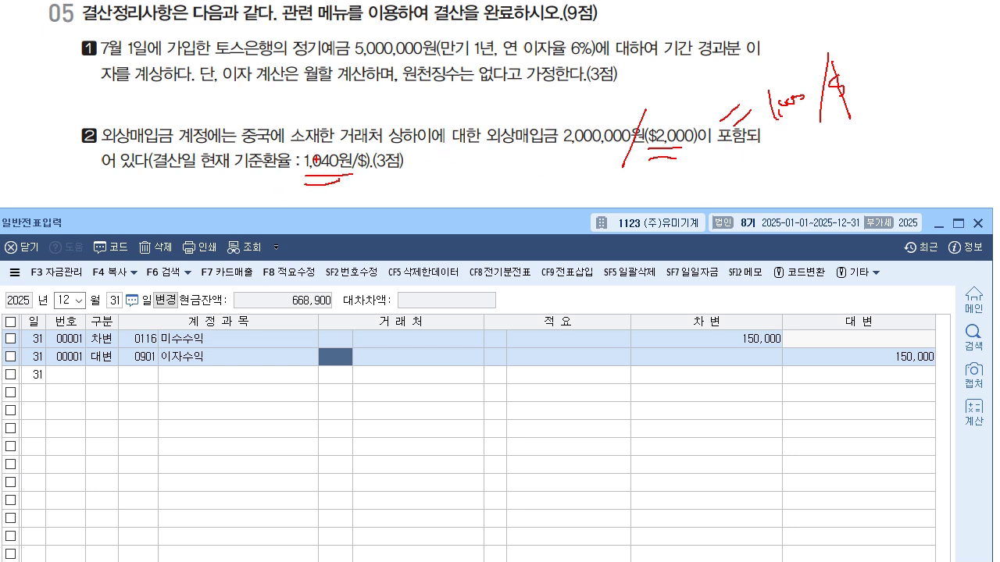
Write out the exchange loss calculation 40원 × $2,000 = 80,000 below question 2
{"action": "left_click_drag", "start_coordinate": [423, 187], "coordinate": [428, 200]}
{"action": "mouse_move", "coordinate": [434, 196]}
{"action": "left_mouse_down"}
{"action": "mouse_move", "coordinate": [451, 178]}
{"action": "mouse_move", "coordinate": [456, 192]}
{"action": "left_mouse_up"}
{"action": "left_click_drag", "start_coordinate": [456, 184], "coordinate": [472, 207]}
{"action": "left_click_drag", "start_coordinate": [479, 177], "coordinate": [489, 201]}
{"action": "left_click_drag", "start_coordinate": [523, 173], "coordinate": [501, 202]}
{"action": "left_click_drag", "start_coordinate": [506, 159], "coordinate": [522, 250]}
{"action": "mouse_move", "coordinate": [535, 187]}
{"action": "left_mouse_down"}
{"action": "mouse_move", "coordinate": [555, 204]}
{"action": "mouse_move", "coordinate": [577, 187]}
{"action": "mouse_move", "coordinate": [634, 193]}
{"action": "left_mouse_up"}
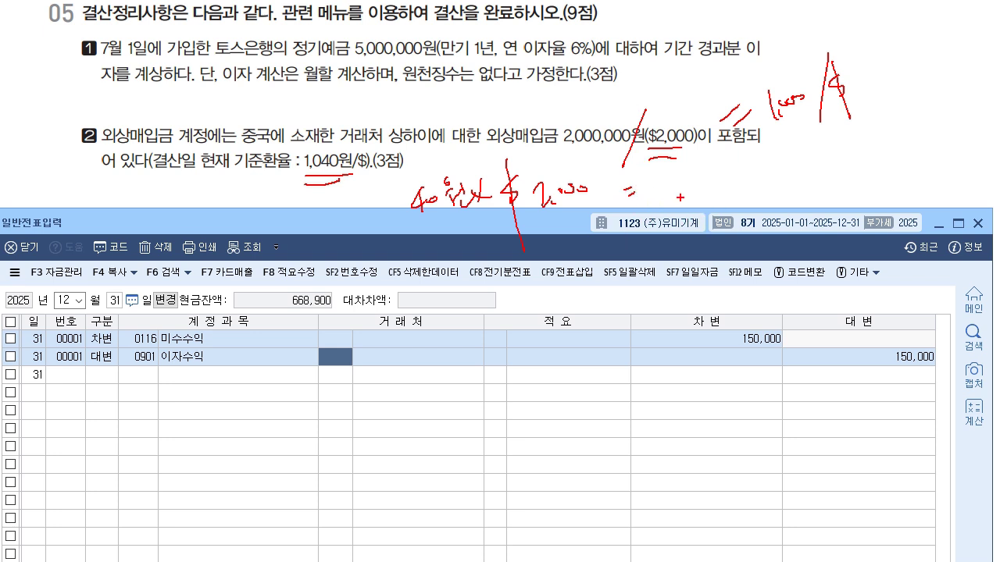
{"action": "mouse_move", "coordinate": [661, 185]}
{"action": "left_mouse_down"}
{"action": "mouse_move", "coordinate": [670, 199]}
{"action": "mouse_move", "coordinate": [699, 196]}
{"action": "left_mouse_up"}
Sketch question 2's entry with 외화환산손실 as debit and 외상매입금 as credit, and clear the annotations
{"action": "mouse_move", "coordinate": [77, 212]}
{"action": "left_mouse_down"}
{"action": "mouse_move", "coordinate": [112, 195]}
{"action": "mouse_move", "coordinate": [122, 224]}
{"action": "mouse_move", "coordinate": [146, 233]}
{"action": "mouse_move", "coordinate": [157, 210]}
{"action": "mouse_move", "coordinate": [169, 224]}
{"action": "mouse_move", "coordinate": [185, 204]}
{"action": "mouse_move", "coordinate": [212, 212]}
{"action": "mouse_move", "coordinate": [224, 200]}
{"action": "mouse_move", "coordinate": [225, 215]}
{"action": "left_mouse_up"}
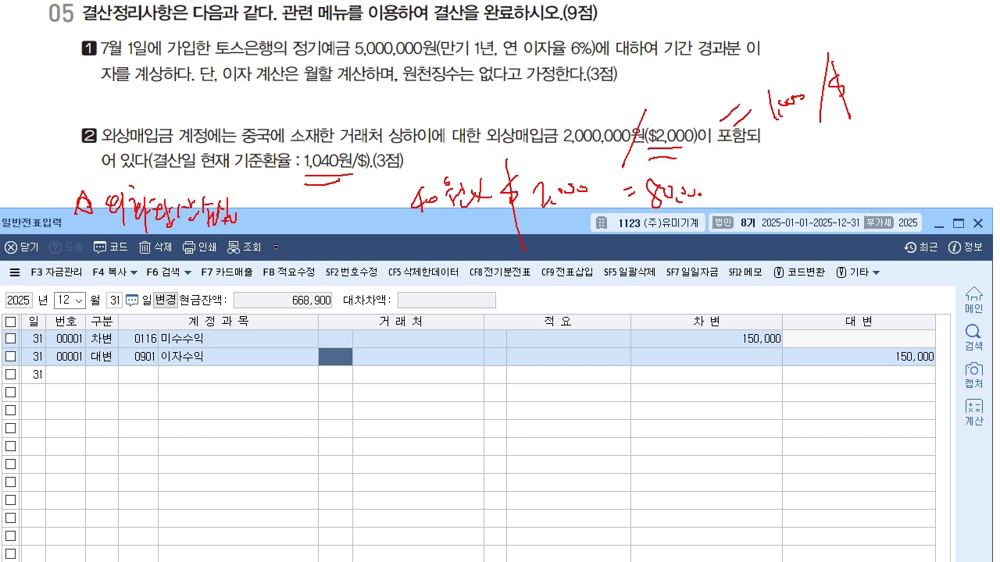
{"action": "mouse_move", "coordinate": [309, 196]}
{"action": "left_mouse_down"}
{"action": "mouse_move", "coordinate": [304, 233]}
{"action": "mouse_move", "coordinate": [392, 231]}
{"action": "mouse_move", "coordinate": [409, 216]}
{"action": "mouse_move", "coordinate": [414, 233]}
{"action": "left_mouse_up"}
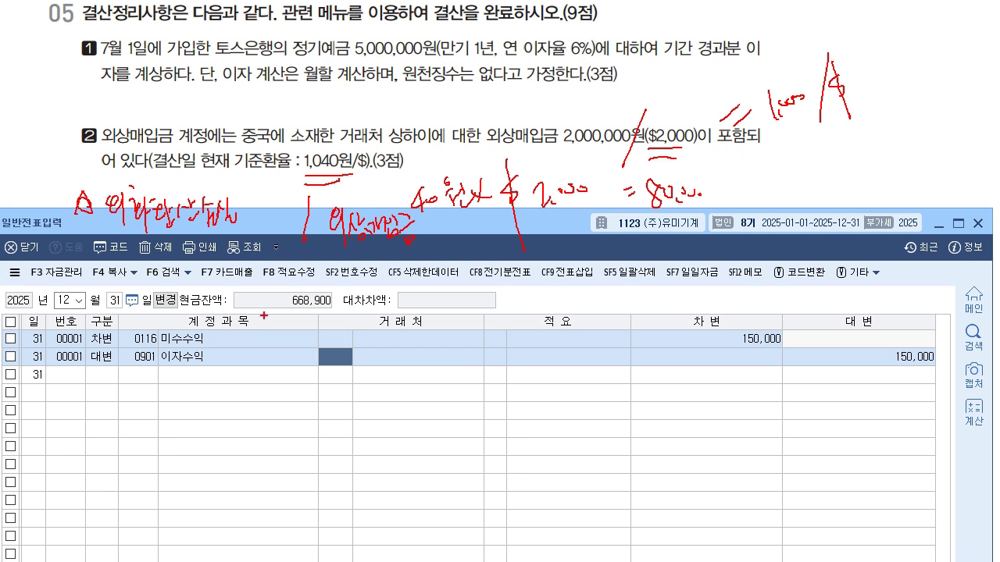
{"action": "key", "text": "Escape"}
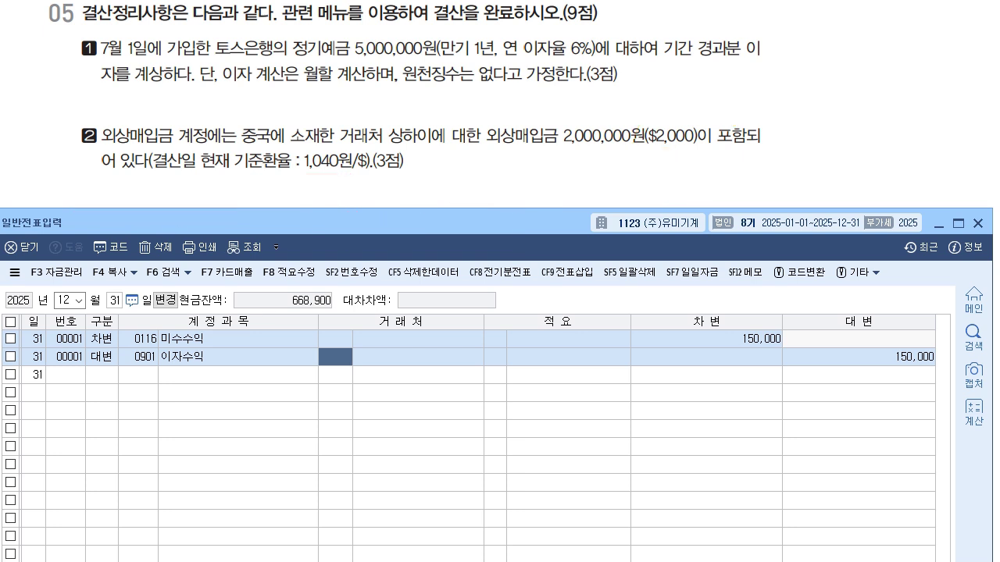
Enter a new December 31 debit line for account 0955 외화환산손실 with an amount of 80,000
{"action": "key", "text": "Return"}
{"action": "key", "text": "Return"}
{"action": "key", "text": "Return"}
{"action": "type", "text": "3"}
{"action": "key", "text": "Return"}
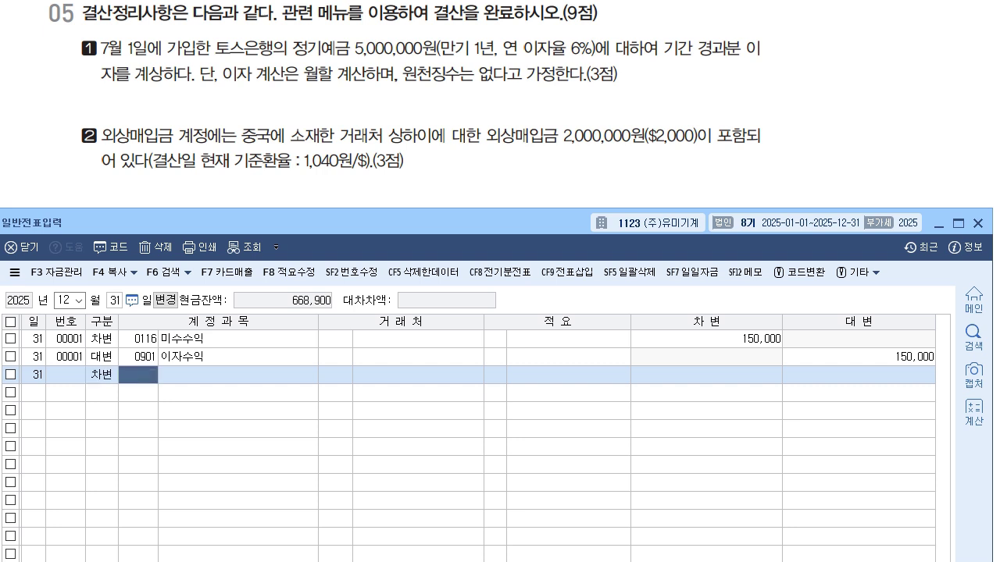
{"action": "type", "text": "955"}
{"action": "key", "text": "Return"}
{"action": "key", "text": "Return"}
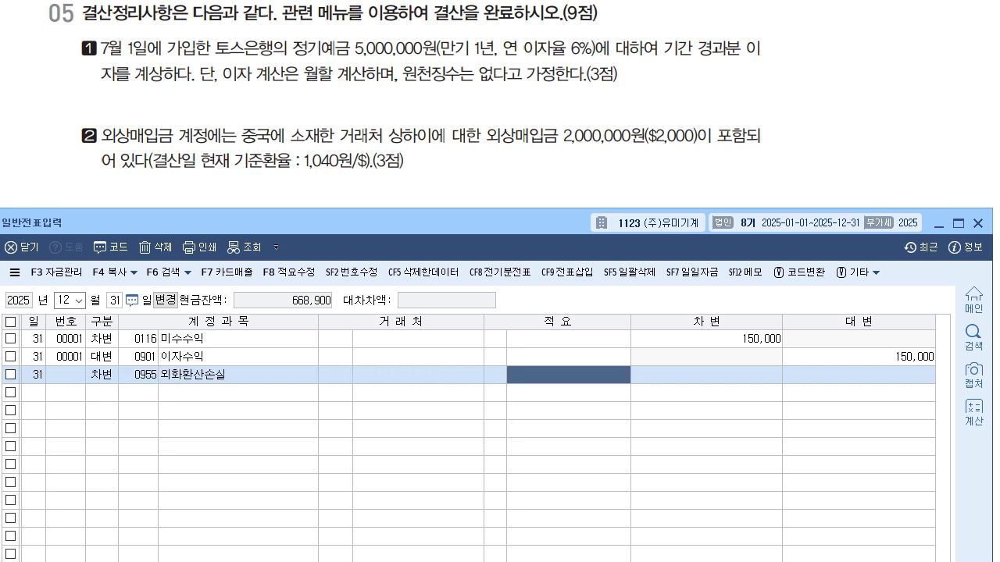
{"action": "key", "text": "Return"}
{"action": "type", "text": "80000"}
{"action": "key", "text": "Return"}
Add the credit line for account 0251 외상매입금 with partner 상하이 and an amount of 80,000
{"action": "type", "text": "4"}
{"action": "key", "text": "Return"}
{"action": "type", "text": "251"}
{"action": "key", "text": "Return"}
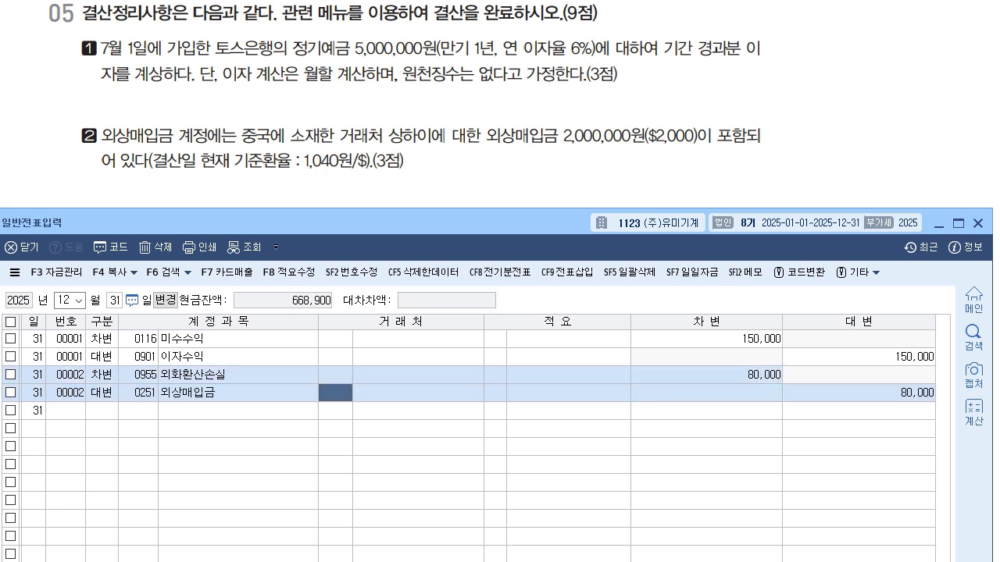
{"action": "type", "text": "상하이"}
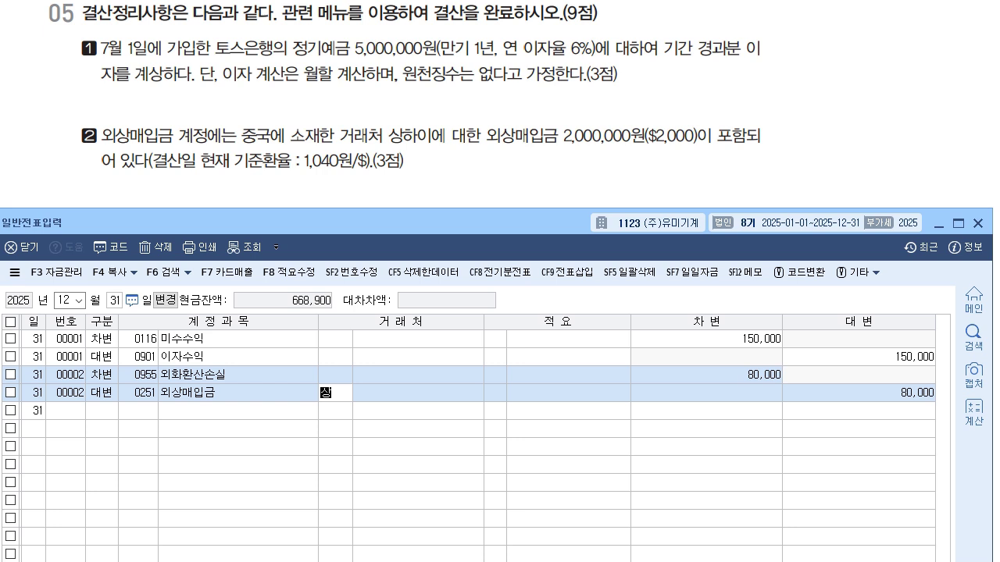
{"action": "key", "text": "Return"}
{"action": "key", "text": "Return"}
{"action": "key", "text": "Return"}
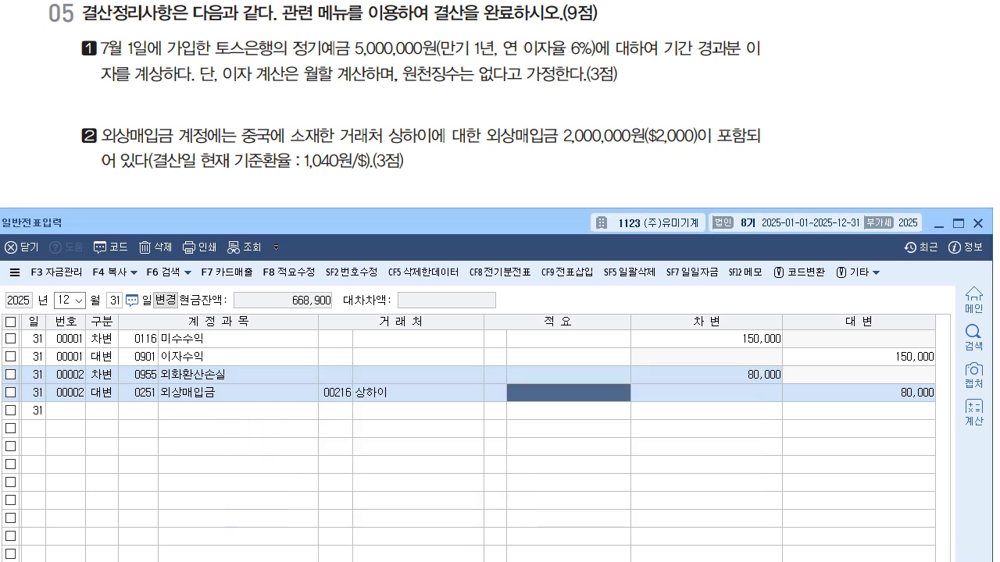
{"action": "key", "text": "Return"}
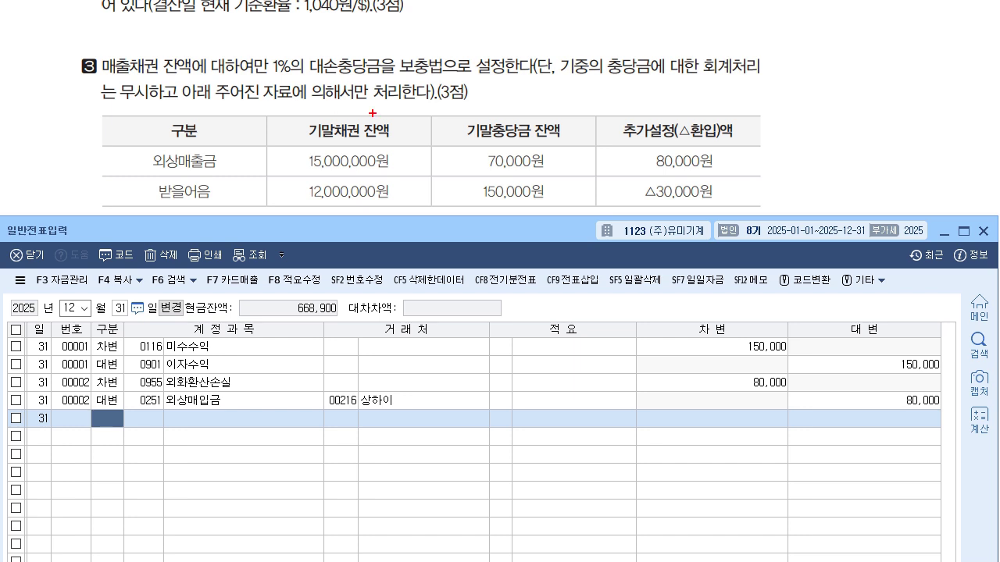
Mark up question 3's table with the allowance calculation: year-end receivable × 1% − existing allowance = additional amount, for 외상매출금 and 받을어음
{"action": "mouse_move", "coordinate": [346, 167]}
{"action": "left_mouse_down"}
{"action": "mouse_move", "coordinate": [294, 164]}
{"action": "mouse_move", "coordinate": [400, 171]}
{"action": "mouse_move", "coordinate": [383, 185]}
{"action": "left_mouse_up"}
{"action": "mouse_move", "coordinate": [401, 158]}
{"action": "left_mouse_down"}
{"action": "mouse_move", "coordinate": [409, 167]}
{"action": "mouse_move", "coordinate": [400, 175]}
{"action": "mouse_move", "coordinate": [422, 175]}
{"action": "mouse_move", "coordinate": [434, 200]}
{"action": "left_mouse_up"}
{"action": "mouse_move", "coordinate": [441, 160]}
{"action": "left_mouse_down"}
{"action": "mouse_move", "coordinate": [438, 170]}
{"action": "mouse_move", "coordinate": [481, 160]}
{"action": "left_mouse_up"}
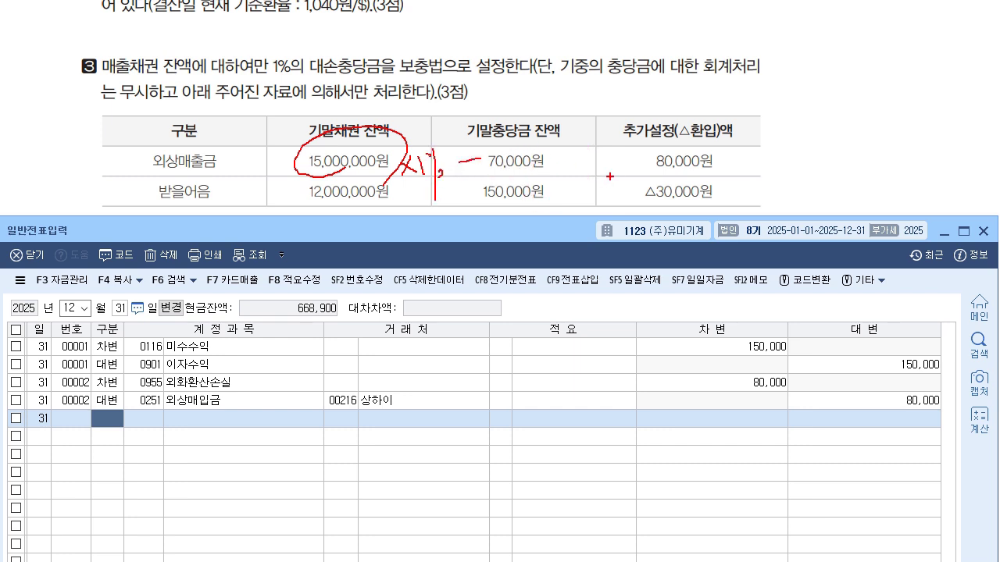
{"action": "left_click_drag", "start_coordinate": [585, 158], "coordinate": [598, 160]}
{"action": "left_click_drag", "start_coordinate": [584, 167], "coordinate": [600, 168]}
{"action": "mouse_move", "coordinate": [679, 179]}
{"action": "left_mouse_down"}
{"action": "mouse_move", "coordinate": [646, 137]}
{"action": "mouse_move", "coordinate": [719, 149]}
{"action": "mouse_move", "coordinate": [676, 178]}
{"action": "left_mouse_up"}
{"action": "mouse_move", "coordinate": [350, 197]}
{"action": "left_mouse_down"}
{"action": "mouse_move", "coordinate": [309, 213]}
{"action": "mouse_move", "coordinate": [367, 201]}
{"action": "mouse_move", "coordinate": [418, 209]}
{"action": "left_mouse_up"}
{"action": "mouse_move", "coordinate": [428, 197]}
{"action": "left_mouse_down"}
{"action": "mouse_move", "coordinate": [438, 238]}
{"action": "mouse_move", "coordinate": [448, 217]}
{"action": "mouse_move", "coordinate": [486, 195]}
{"action": "left_mouse_up"}
{"action": "left_click_drag", "start_coordinate": [698, 210], "coordinate": [704, 212]}
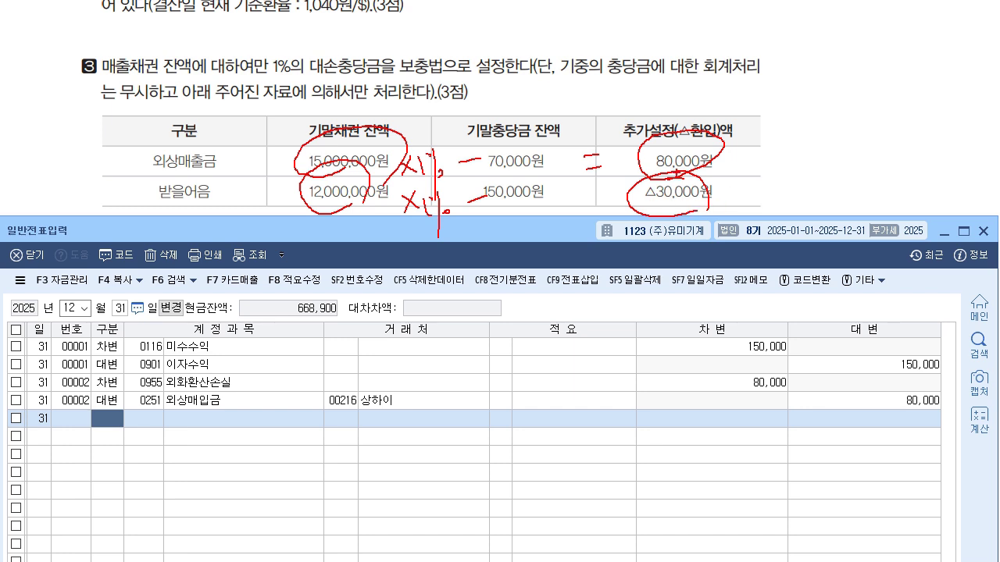
Write −30,000 beside the 받을어음 row, add handwritten notes above the table, and clear all annotations
{"action": "left_click_drag", "start_coordinate": [747, 198], "coordinate": [834, 200]}
{"action": "left_click_drag", "start_coordinate": [598, 79], "coordinate": [587, 129]}
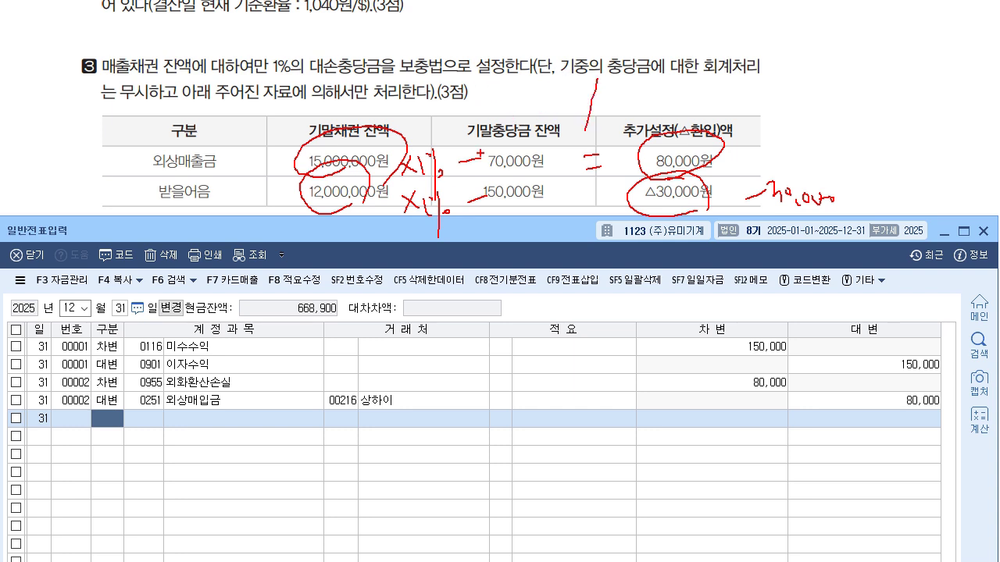
{"action": "mouse_move", "coordinate": [364, 199]}
{"action": "left_mouse_down"}
{"action": "mouse_move", "coordinate": [430, 99]}
{"action": "mouse_move", "coordinate": [465, 109]}
{"action": "mouse_move", "coordinate": [480, 92]}
{"action": "mouse_move", "coordinate": [505, 114]}
{"action": "mouse_move", "coordinate": [514, 91]}
{"action": "mouse_move", "coordinate": [522, 115]}
{"action": "mouse_move", "coordinate": [534, 118]}
{"action": "left_mouse_up"}
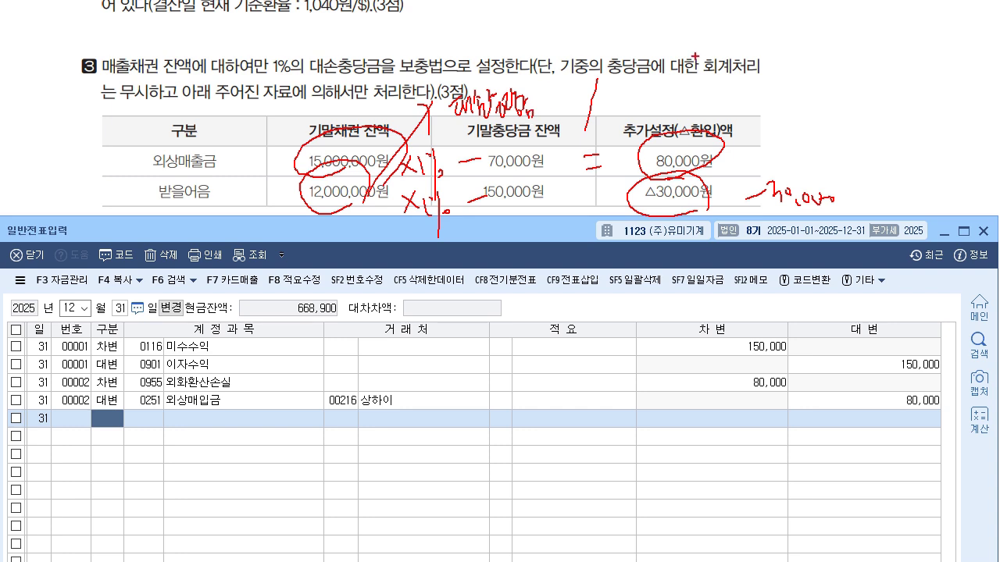
{"action": "mouse_move", "coordinate": [633, 99]}
{"action": "left_mouse_down"}
{"action": "mouse_move", "coordinate": [641, 112]}
{"action": "mouse_move", "coordinate": [653, 83]}
{"action": "mouse_move", "coordinate": [710, 102]}
{"action": "mouse_move", "coordinate": [746, 86]}
{"action": "mouse_move", "coordinate": [770, 109]}
{"action": "mouse_move", "coordinate": [778, 89]}
{"action": "mouse_move", "coordinate": [759, 114]}
{"action": "mouse_move", "coordinate": [797, 93]}
{"action": "mouse_move", "coordinate": [802, 109]}
{"action": "mouse_move", "coordinate": [812, 90]}
{"action": "mouse_move", "coordinate": [818, 133]}
{"action": "left_mouse_up"}
{"action": "key", "text": "Escape"}
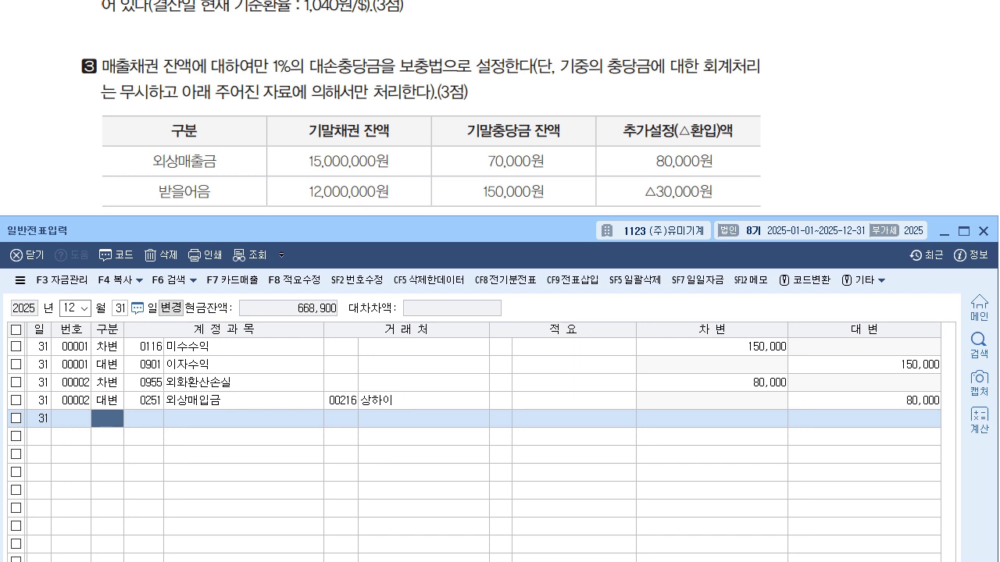
Start a December 31 credit line and search the account codes for 대손충당금환입
{"action": "type", "text": "4대손"}
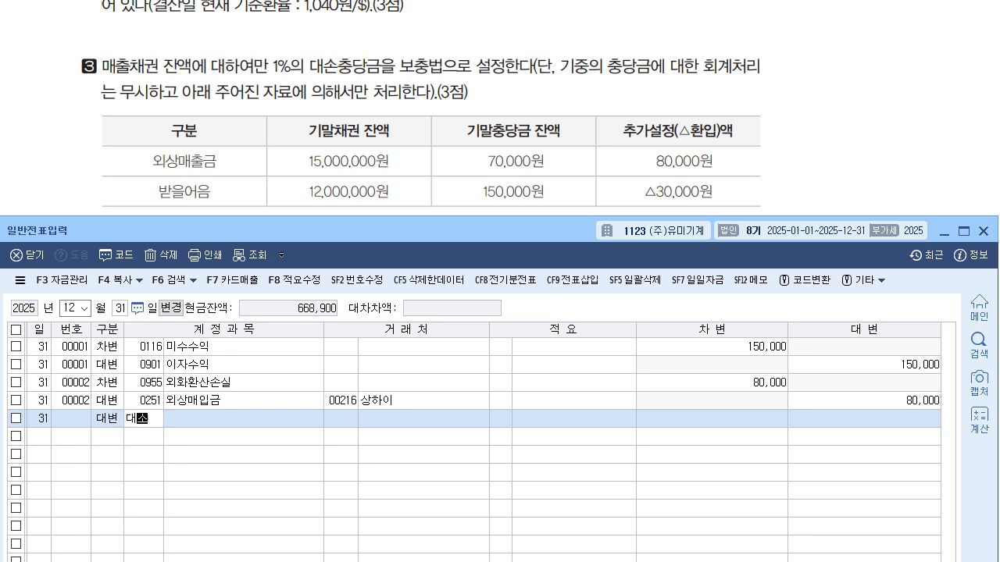
{"action": "key", "text": "Return"}
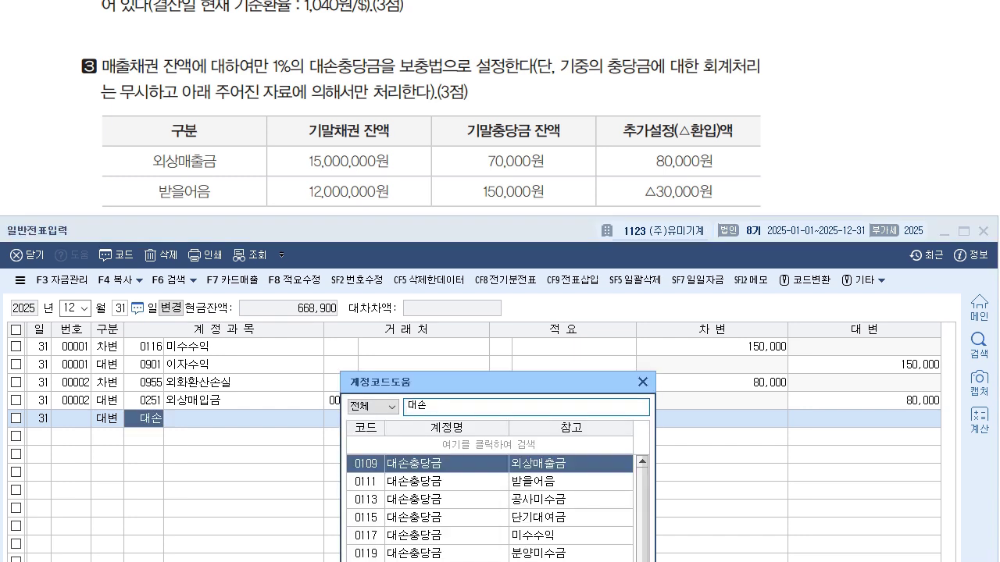
{"action": "type", "text": "충당"}
{"action": "key", "text": "BackSpace"}
{"action": "key", "text": "BackSpace"}
{"action": "key", "text": "BackSpace"}
{"action": "key", "text": "BackSpace"}
{"action": "type", "text": "충당금환ㅇㅣㅂ"}
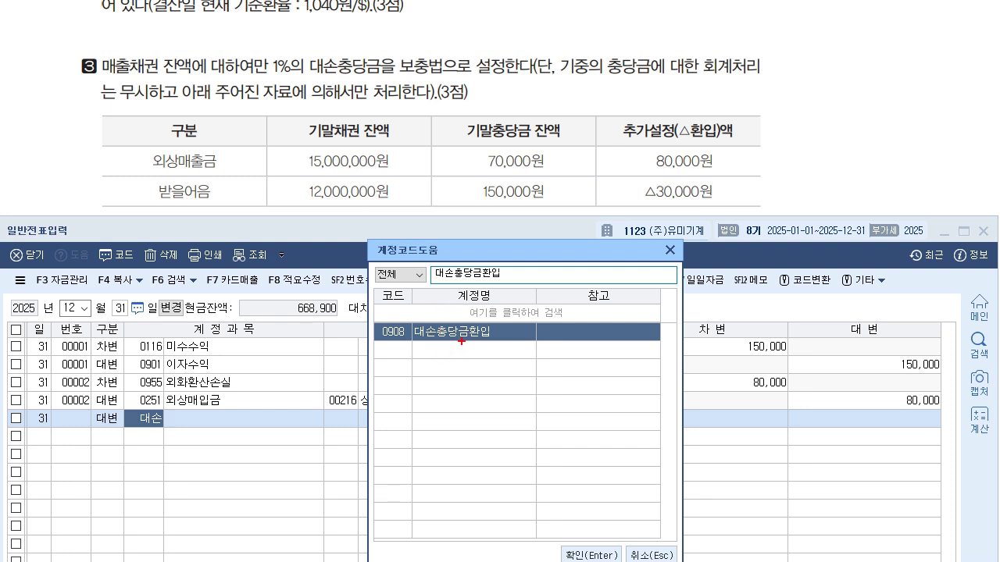
Annotate account 0908 대손충당금환입 in the code lookup, clear the marks, and abandon the lookup and the new credit line
{"action": "mouse_move", "coordinate": [402, 350]}
{"action": "left_mouse_down"}
{"action": "mouse_move", "coordinate": [413, 324]}
{"action": "mouse_move", "coordinate": [414, 355]}
{"action": "mouse_move", "coordinate": [488, 344]}
{"action": "left_mouse_up"}
{"action": "mouse_move", "coordinate": [457, 362]}
{"action": "left_mouse_down"}
{"action": "mouse_move", "coordinate": [456, 373]}
{"action": "mouse_move", "coordinate": [487, 345]}
{"action": "mouse_move", "coordinate": [518, 342]}
{"action": "mouse_move", "coordinate": [543, 361]}
{"action": "left_mouse_up"}
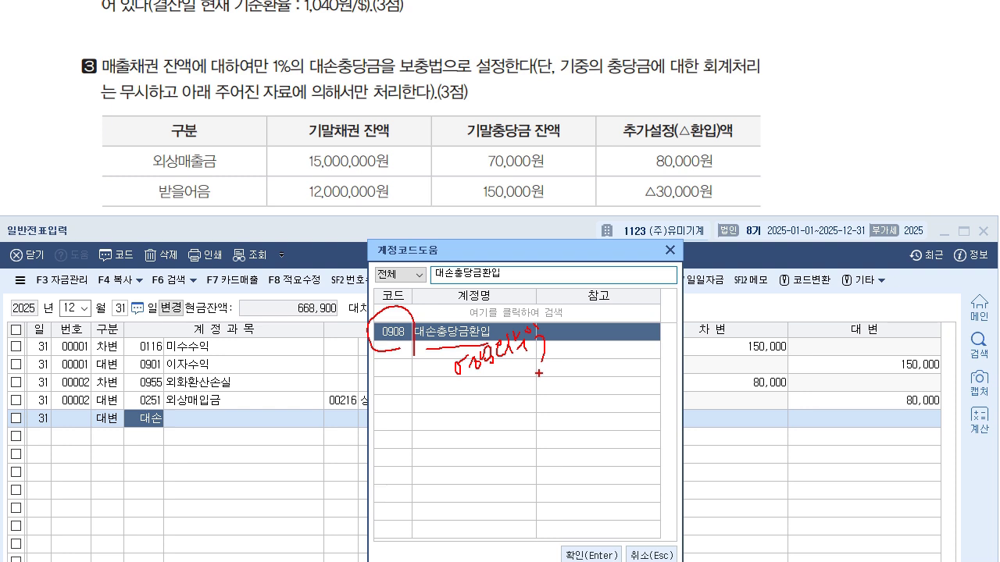
{"action": "key", "text": "Escape"}
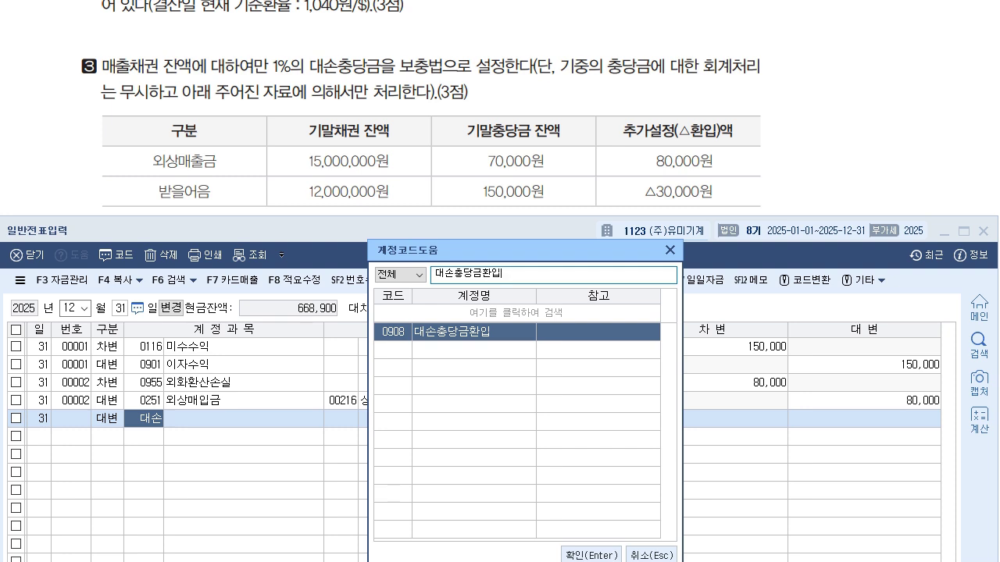
{"action": "key", "text": "Escape"}
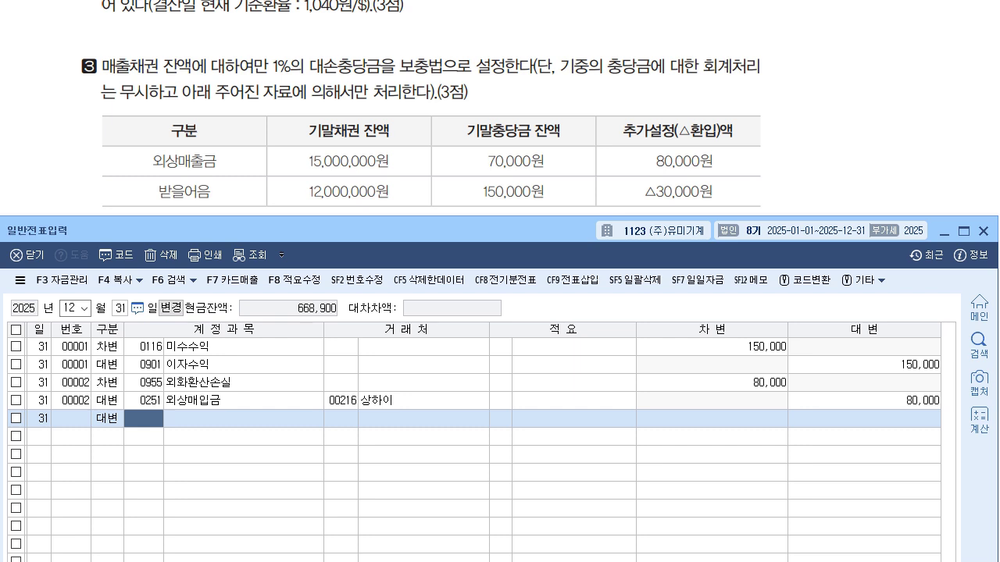
{"action": "left_click", "coordinate": [143, 401]}
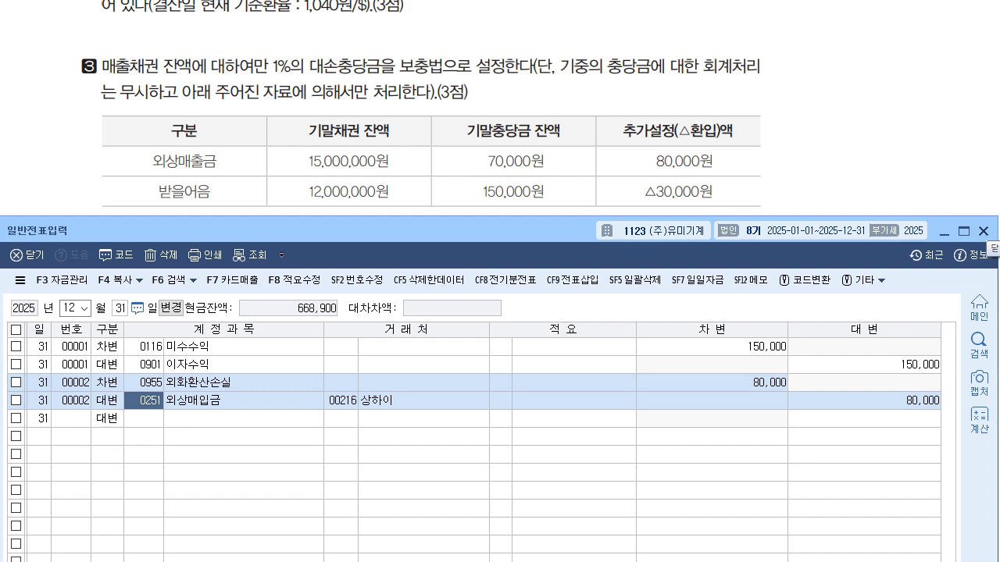
Close 일반전표입력 and open 결산자료입력 for the period January to December 2025
{"action": "left_click", "coordinate": [983, 231]}
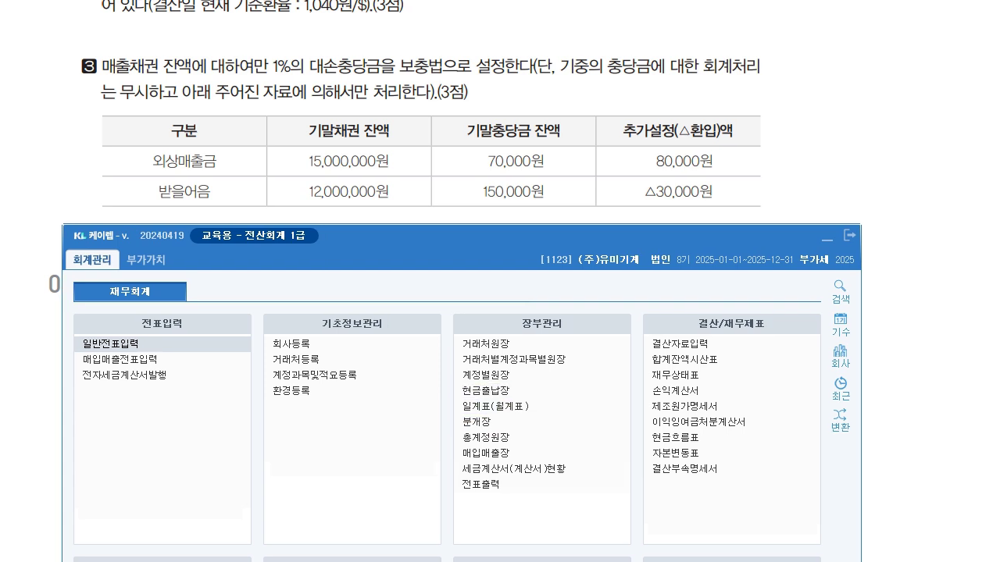
{"action": "left_click_drag", "start_coordinate": [500, 236], "coordinate": [503, 231]}
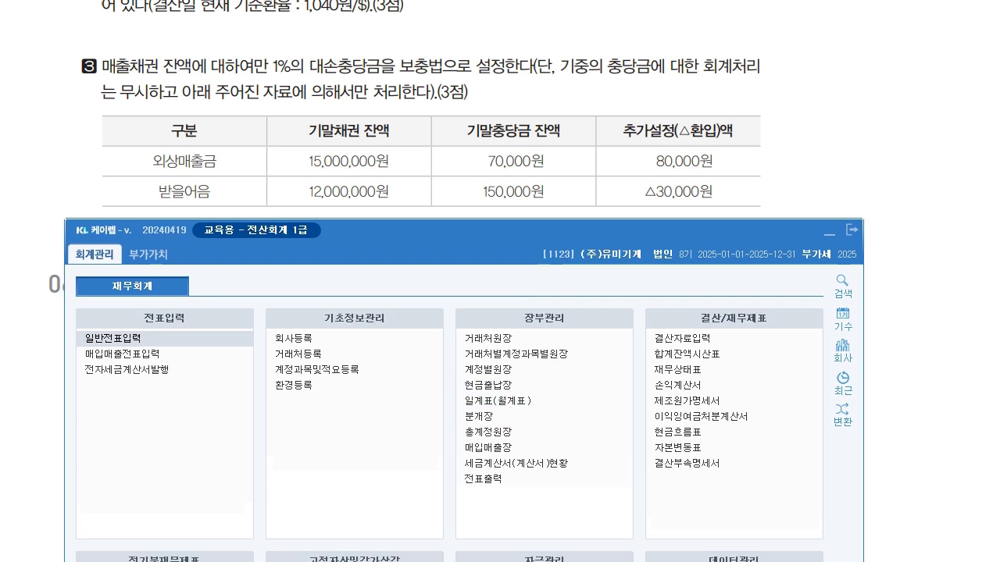
{"action": "left_click", "coordinate": [679, 338]}
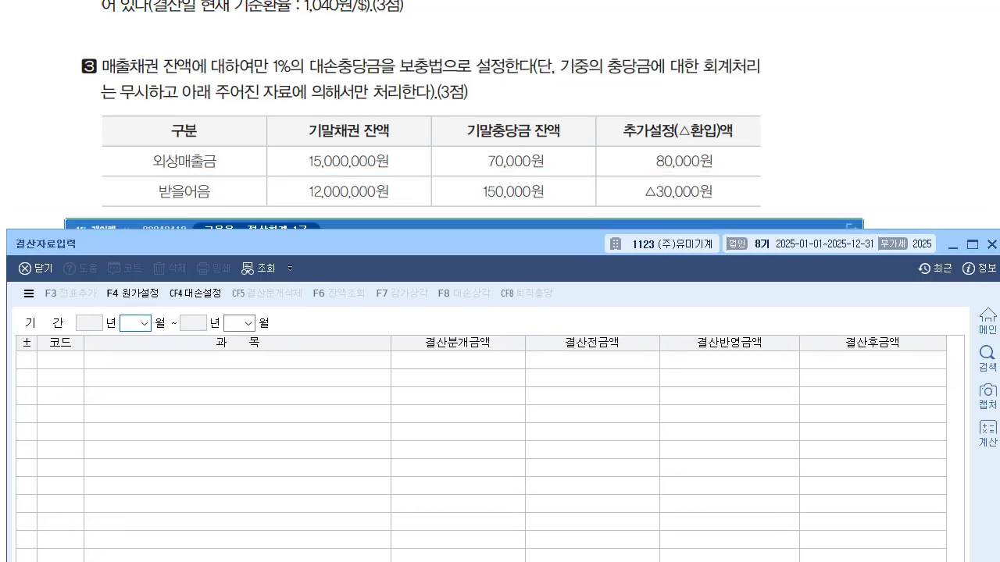
{"action": "left_click_drag", "start_coordinate": [406, 244], "coordinate": [406, 340]}
{"action": "left_click", "coordinate": [852, 230]}
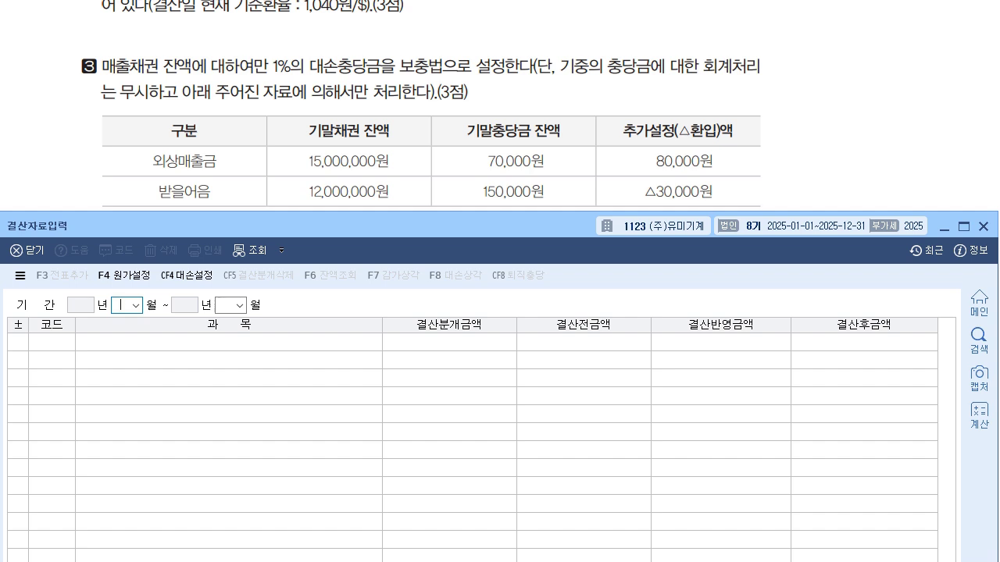
{"action": "type", "text": "1"}
{"action": "key", "text": "Return"}
{"action": "type", "text": "12"}
{"action": "key", "text": "Return"}
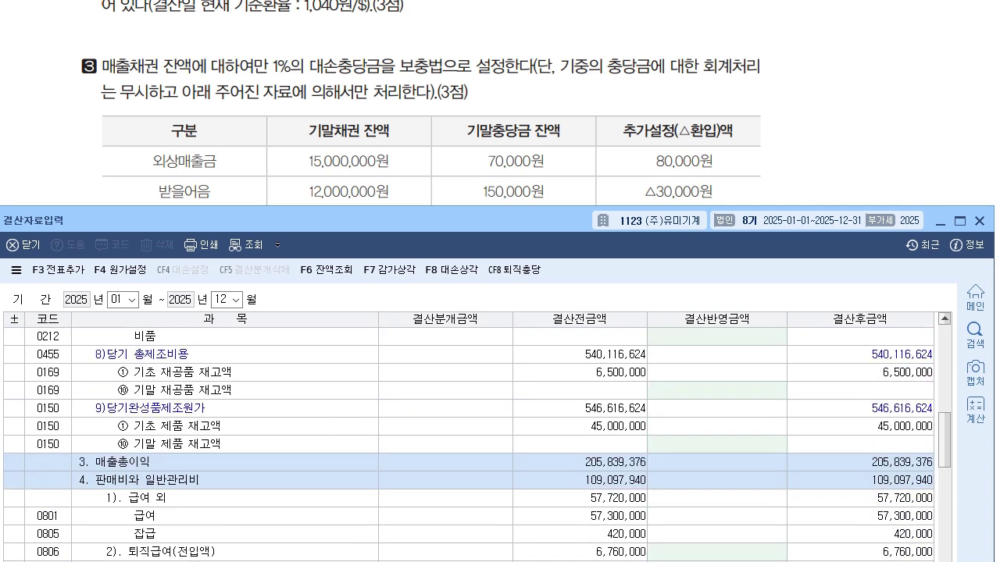
Locate the 외상매출금 and 받을어음 rows under 대손상각 and open the 대손상각 calculation
{"action": "scroll", "coordinate": [468, 437], "scroll_direction": "down", "scroll_amount": 2}
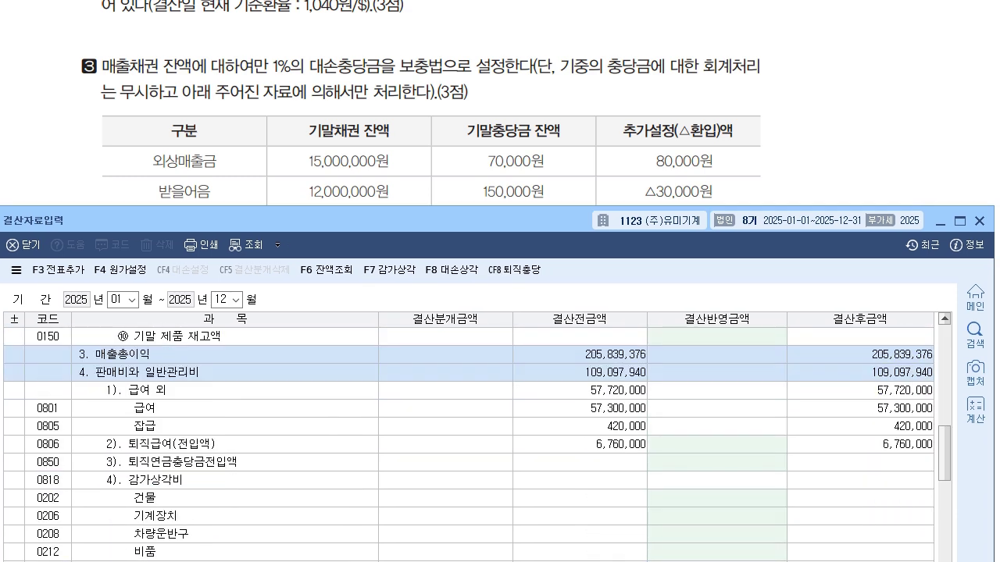
{"action": "scroll", "coordinate": [469, 438], "scroll_direction": "down", "scroll_amount": 3}
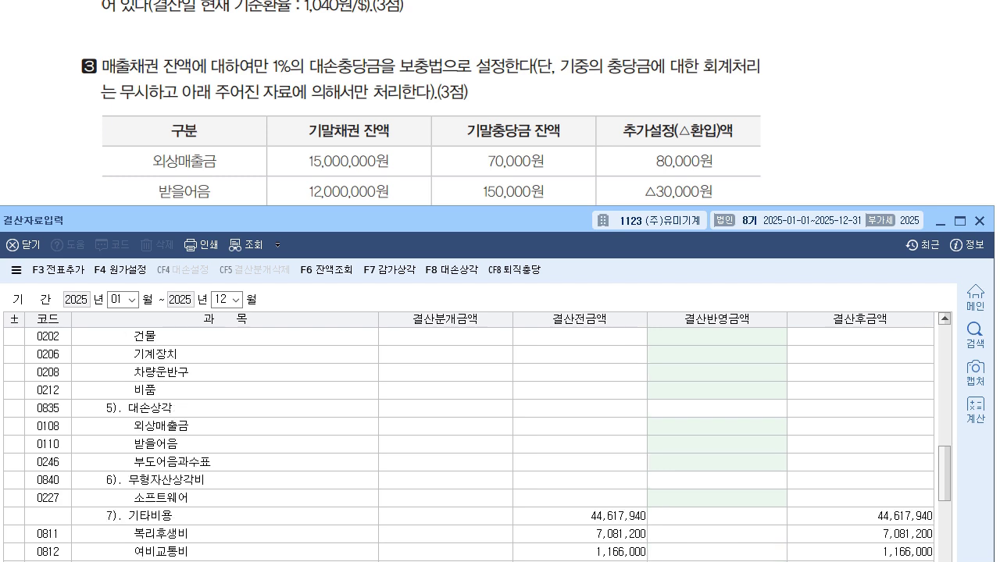
{"action": "left_click", "coordinate": [716, 426]}
{"action": "left_click", "coordinate": [716, 445]}
{"action": "left_click", "coordinate": [716, 427]}
{"action": "left_click", "coordinate": [716, 444]}
{"action": "left_click", "coordinate": [716, 427]}
{"action": "left_click", "coordinate": [716, 444]}
{"action": "key", "text": "Up"}
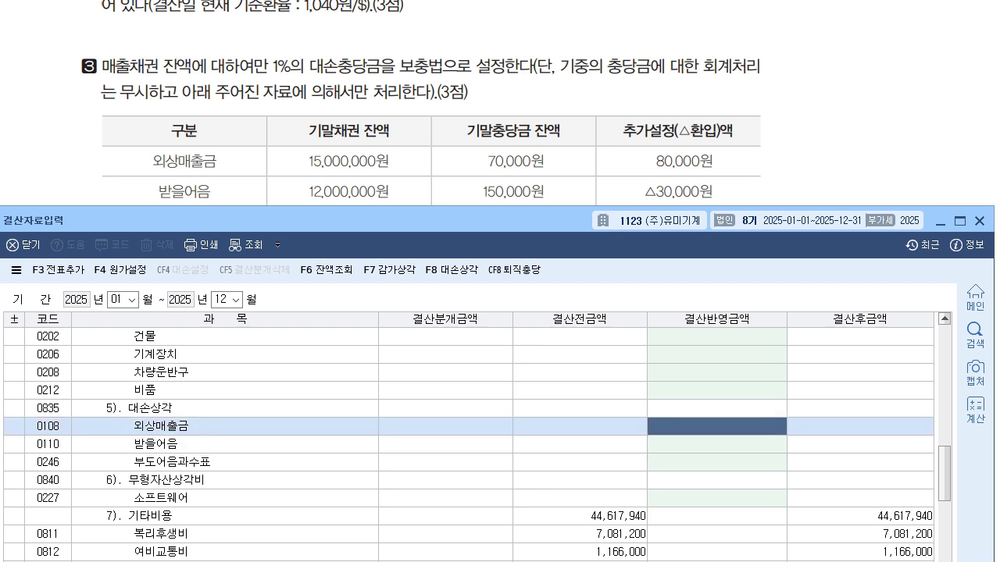
{"action": "key", "text": "F8"}
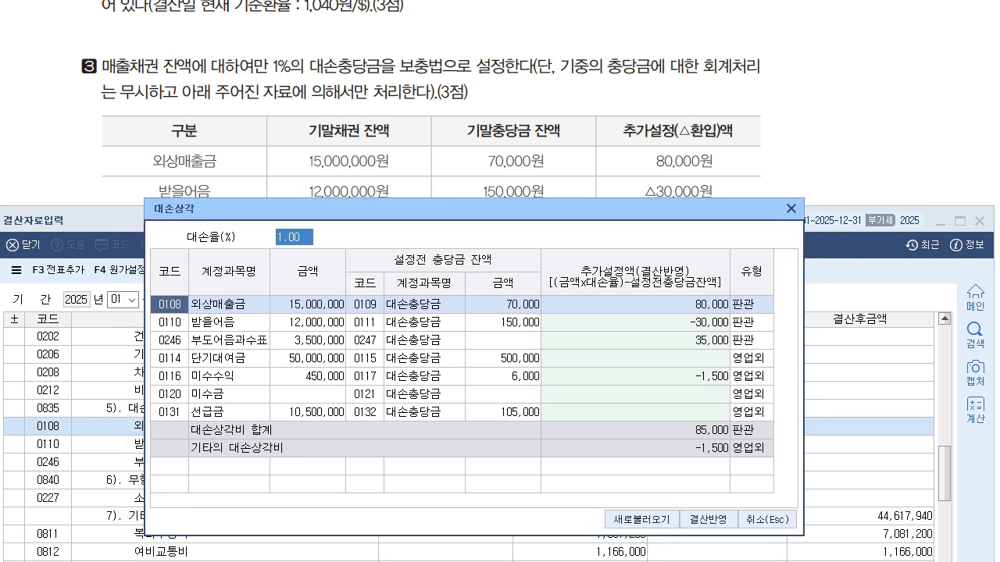
Compare the additional allowance amounts for 외상매출금 and 받을어음 with question 3's table
{"action": "left_click", "coordinate": [635, 304]}
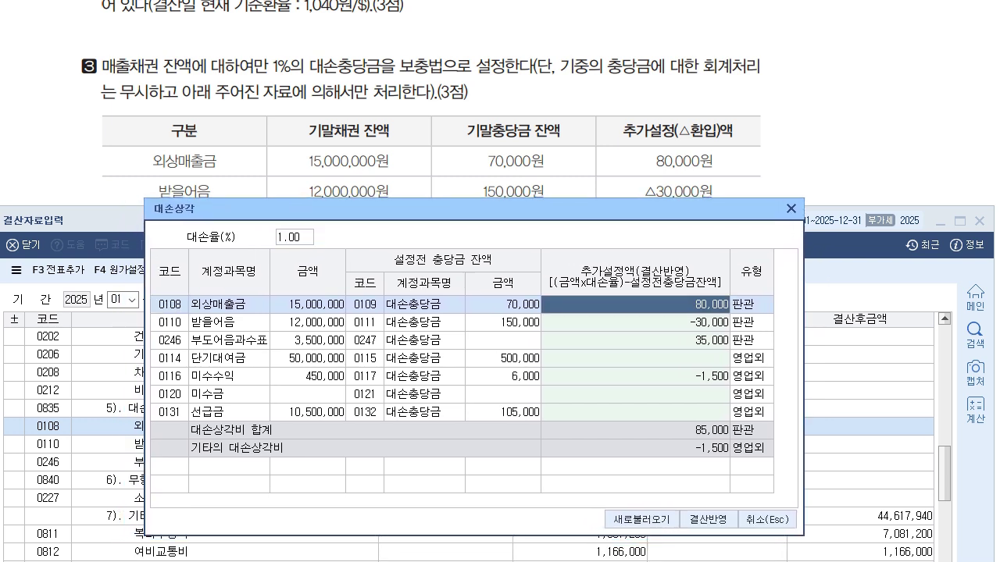
{"action": "left_click", "coordinate": [635, 322]}
{"action": "left_click", "coordinate": [635, 304]}
{"action": "left_click", "coordinate": [635, 322]}
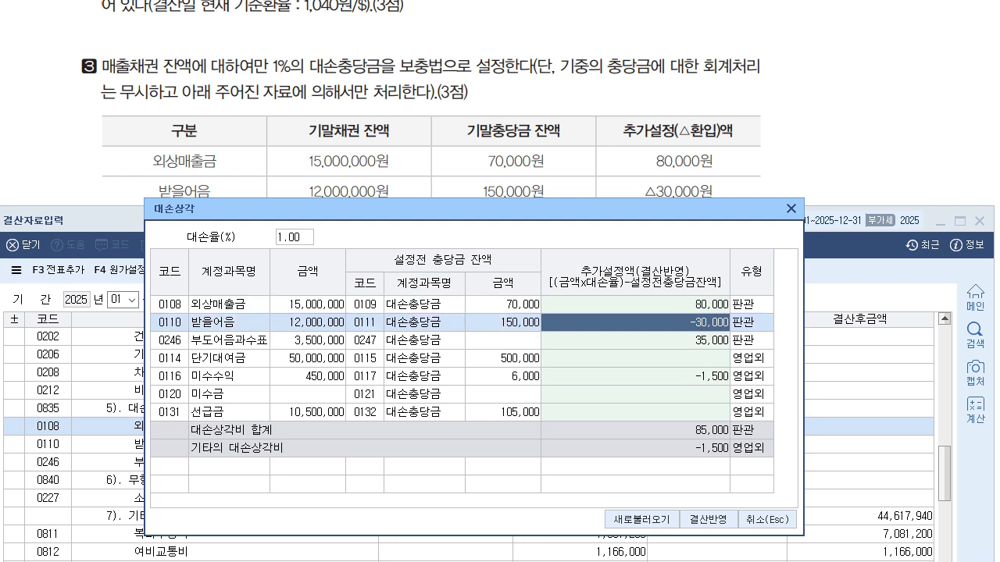
{"action": "left_click", "coordinate": [635, 304]}
{"action": "left_click", "coordinate": [635, 322]}
{"action": "left_click", "coordinate": [635, 304]}
{"action": "left_click", "coordinate": [635, 321]}
Set the additional allowance amounts of 0246 부도어음과수표 and 0116 미수수익 to 0
{"action": "left_click", "coordinate": [635, 340]}
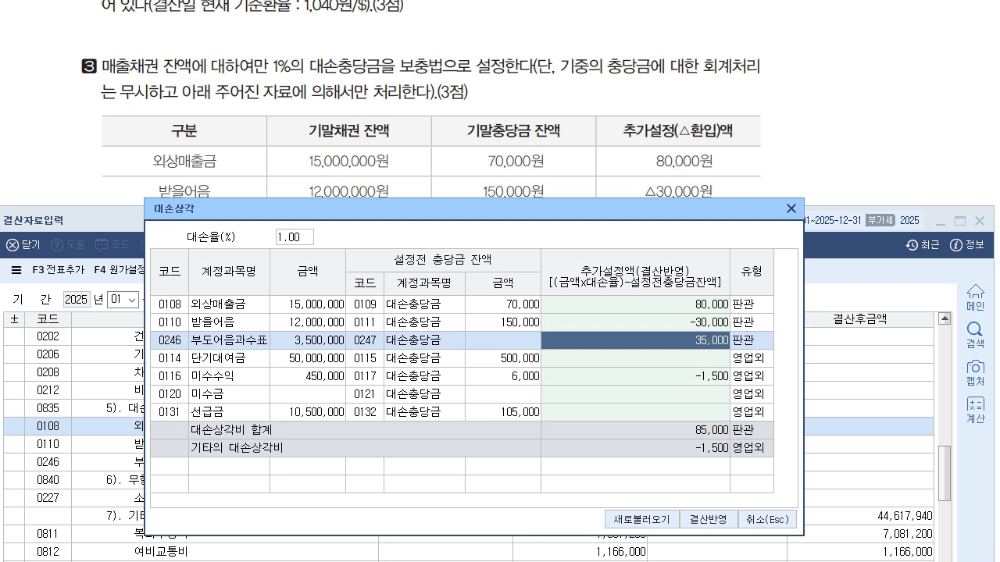
{"action": "type", "text": "0"}
{"action": "key", "text": "Return"}
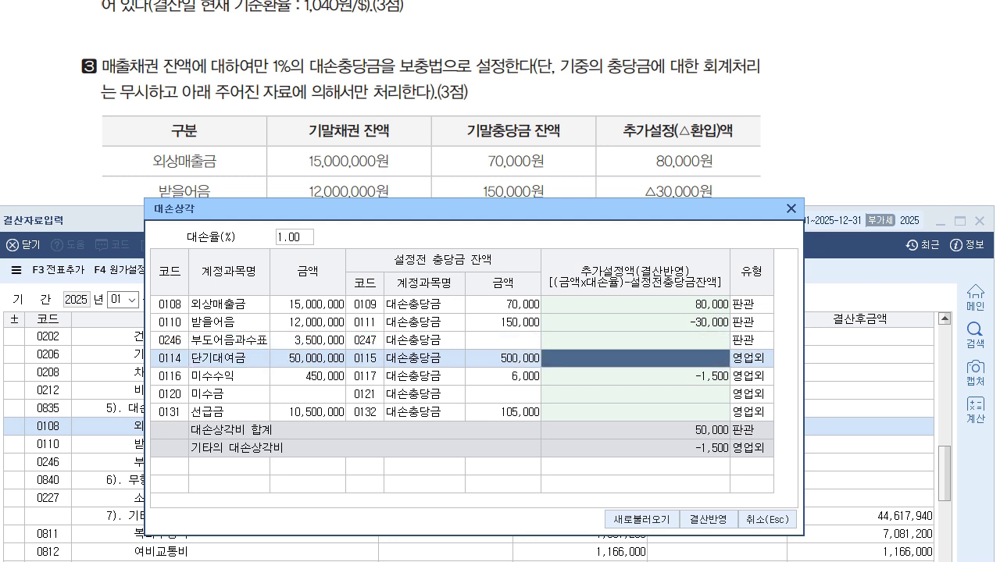
{"action": "key", "text": "Return"}
{"action": "type", "text": "0"}
{"action": "key", "text": "Return"}
{"action": "key", "text": "Return"}
{"action": "key", "text": "Return"}
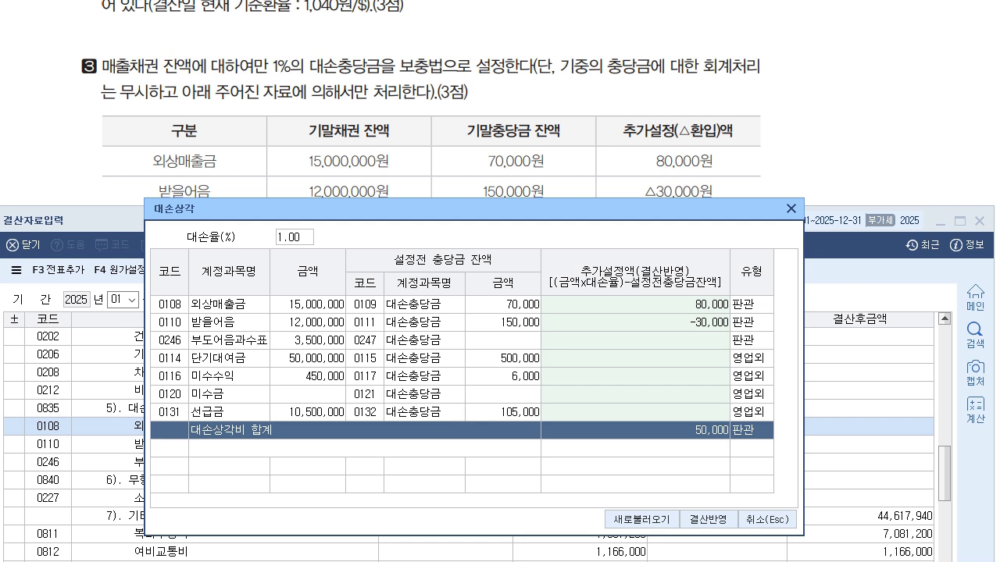
Apply the bad debt amounts to the closing data and add the closing voucher
{"action": "key", "text": "Return"}
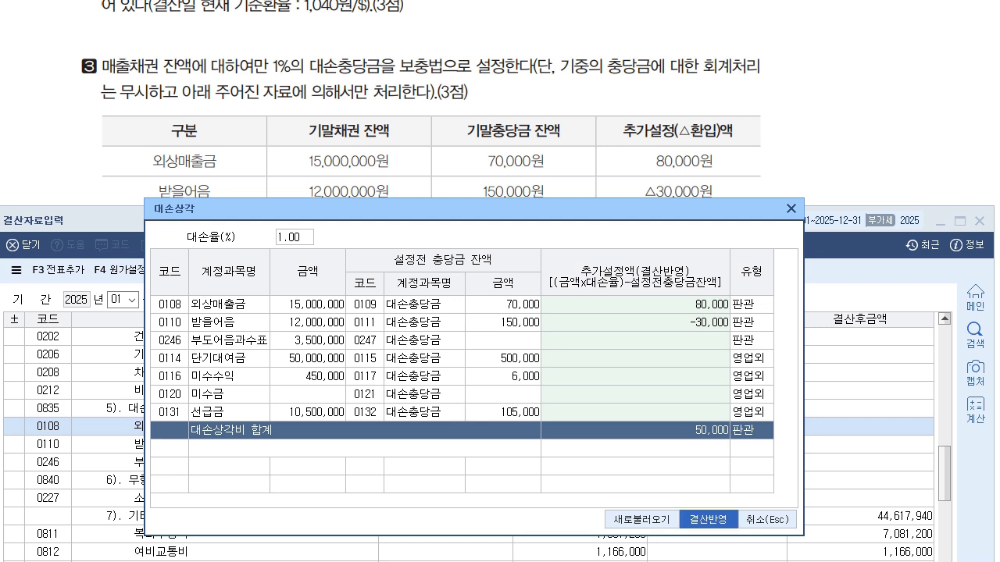
{"action": "key", "text": "Return"}
{"action": "key", "text": "Down"}
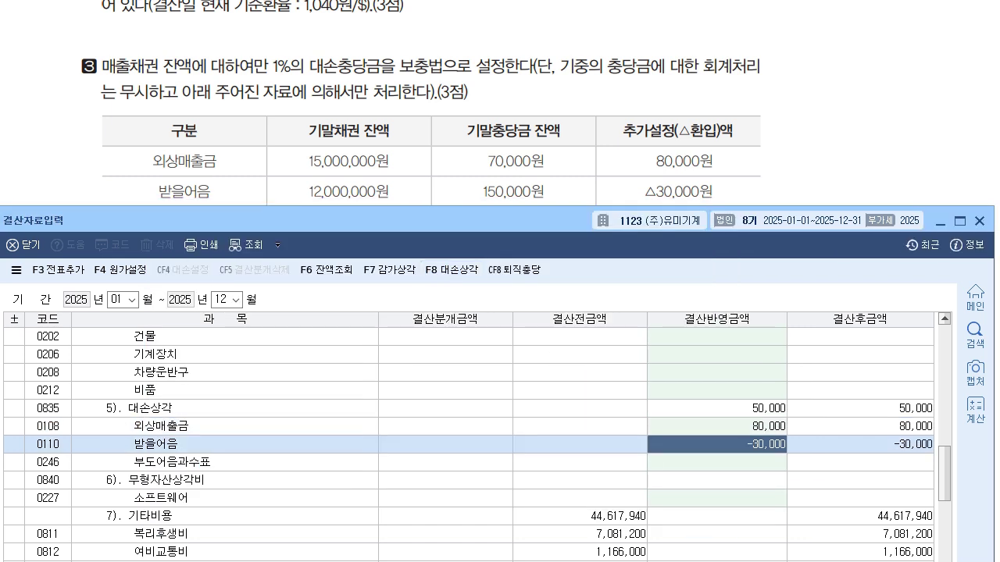
{"action": "key", "text": "Up"}
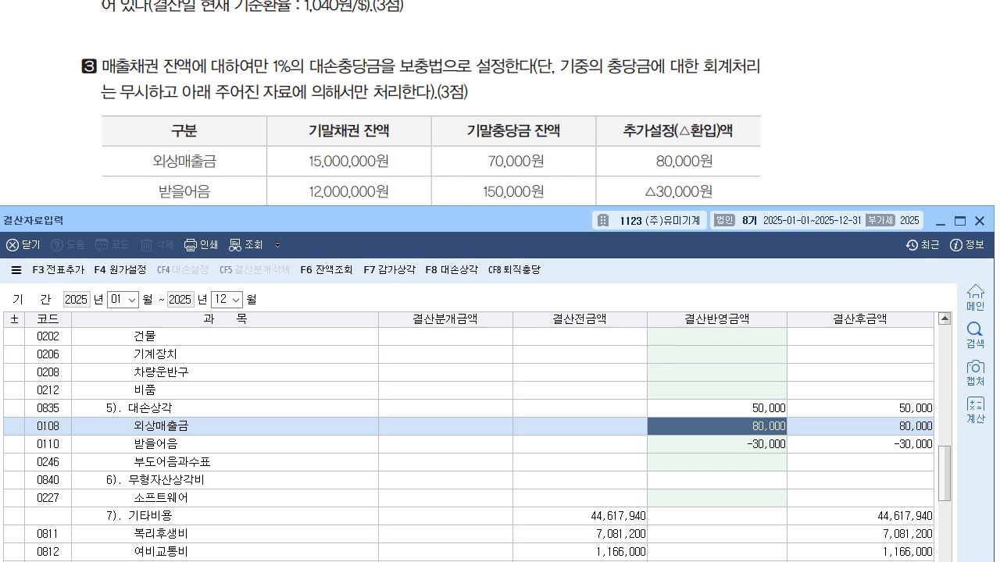
{"action": "left_click", "coordinate": [56, 269]}
{"action": "key", "text": "Return"}
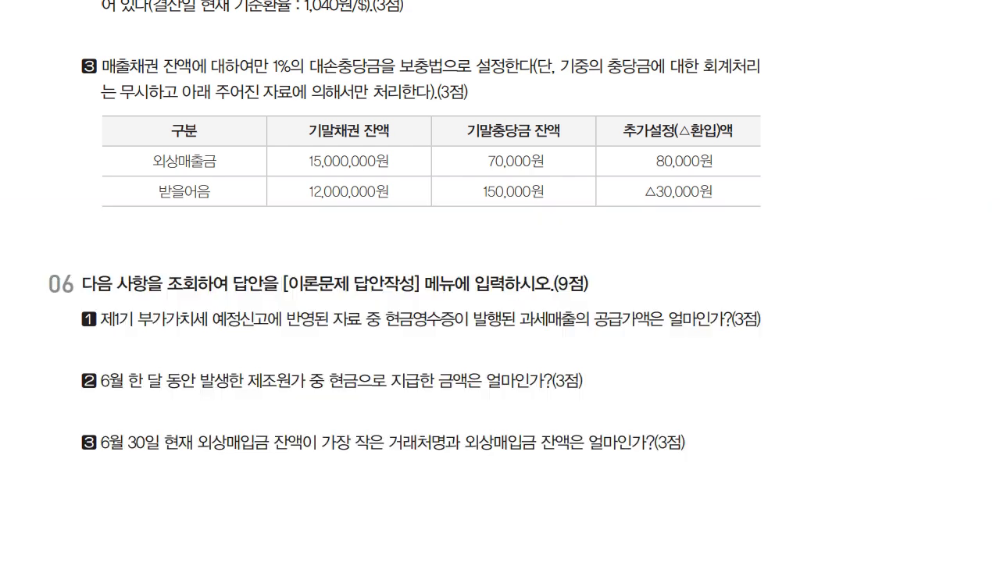
Note 매입매출장 below section 06's question 1, mark the relevant ledgers under 장부관리, and clear the marks
{"action": "scroll", "coordinate": [405, 281], "scroll_direction": "down", "scroll_amount": 3}
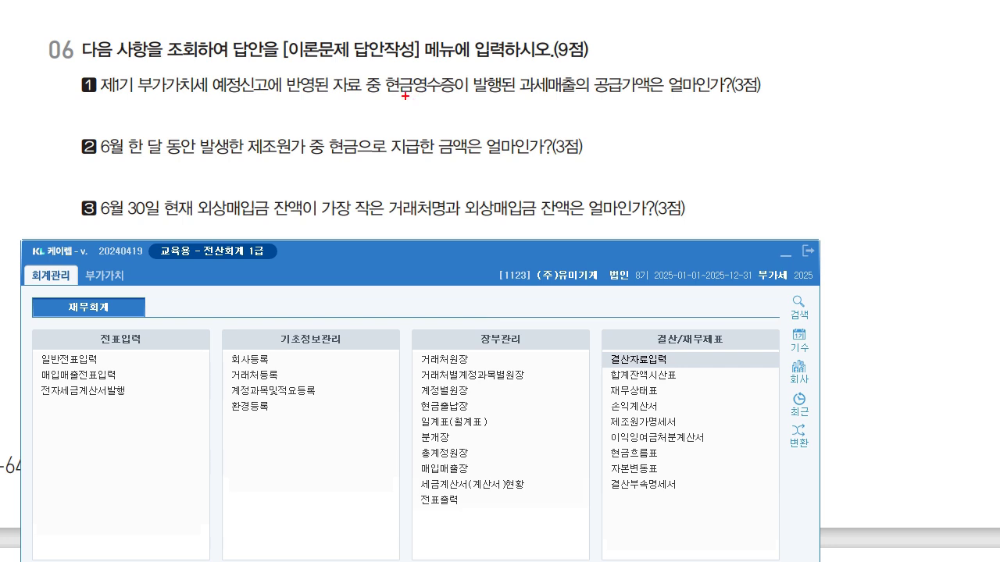
{"action": "mouse_move", "coordinate": [397, 100]}
{"action": "left_mouse_down"}
{"action": "mouse_move", "coordinate": [403, 125]}
{"action": "mouse_move", "coordinate": [431, 115]}
{"action": "mouse_move", "coordinate": [430, 132]}
{"action": "mouse_move", "coordinate": [471, 121]}
{"action": "mouse_move", "coordinate": [511, 136]}
{"action": "left_mouse_up"}
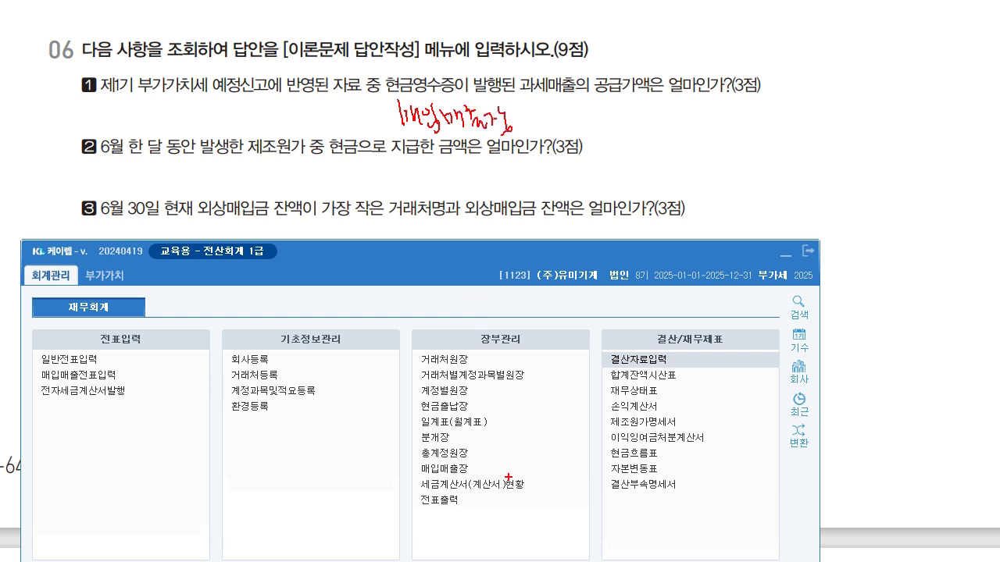
{"action": "left_click_drag", "start_coordinate": [445, 438], "coordinate": [451, 473]}
{"action": "mouse_move", "coordinate": [452, 149]}
{"action": "left_mouse_down"}
{"action": "mouse_move", "coordinate": [492, 385]}
{"action": "mouse_move", "coordinate": [508, 405]}
{"action": "left_mouse_up"}
{"action": "mouse_move", "coordinate": [470, 481]}
{"action": "left_mouse_down"}
{"action": "mouse_move", "coordinate": [410, 467]}
{"action": "mouse_move", "coordinate": [437, 500]}
{"action": "left_mouse_up"}
{"action": "mouse_move", "coordinate": [472, 451]}
{"action": "left_mouse_down"}
{"action": "mouse_move", "coordinate": [428, 499]}
{"action": "mouse_move", "coordinate": [458, 517]}
{"action": "mouse_move", "coordinate": [442, 517]}
{"action": "mouse_move", "coordinate": [448, 510]}
{"action": "left_mouse_up"}
{"action": "key", "text": "e"}
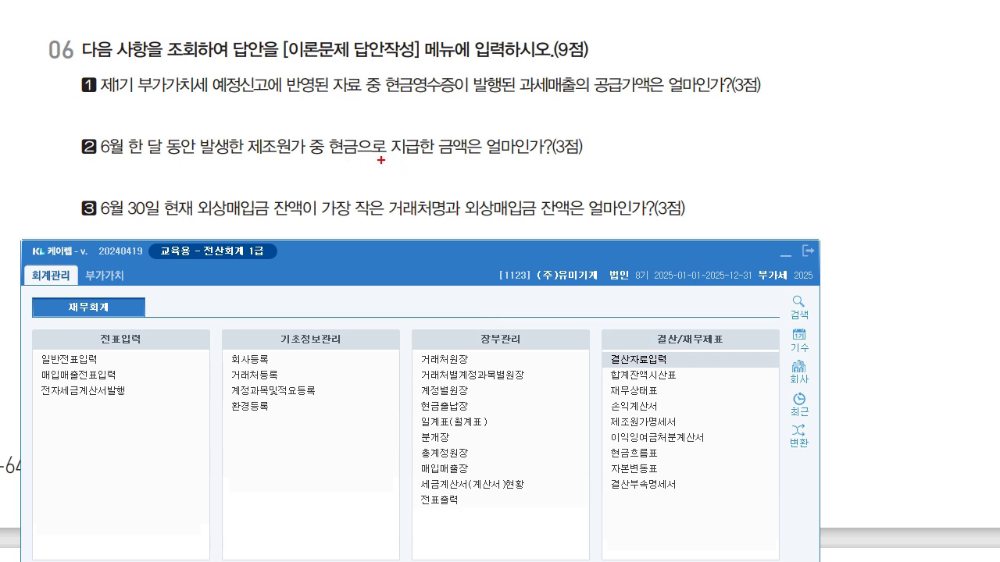
Note 월계표 below question 2, annotate question 3 on the 외상매입금 balance, and clear the annotations
{"action": "mouse_move", "coordinate": [376, 162]}
{"action": "left_mouse_down"}
{"action": "mouse_move", "coordinate": [382, 182]}
{"action": "mouse_move", "coordinate": [414, 172]}
{"action": "mouse_move", "coordinate": [425, 194]}
{"action": "mouse_move", "coordinate": [431, 167]}
{"action": "mouse_move", "coordinate": [440, 180]}
{"action": "left_mouse_up"}
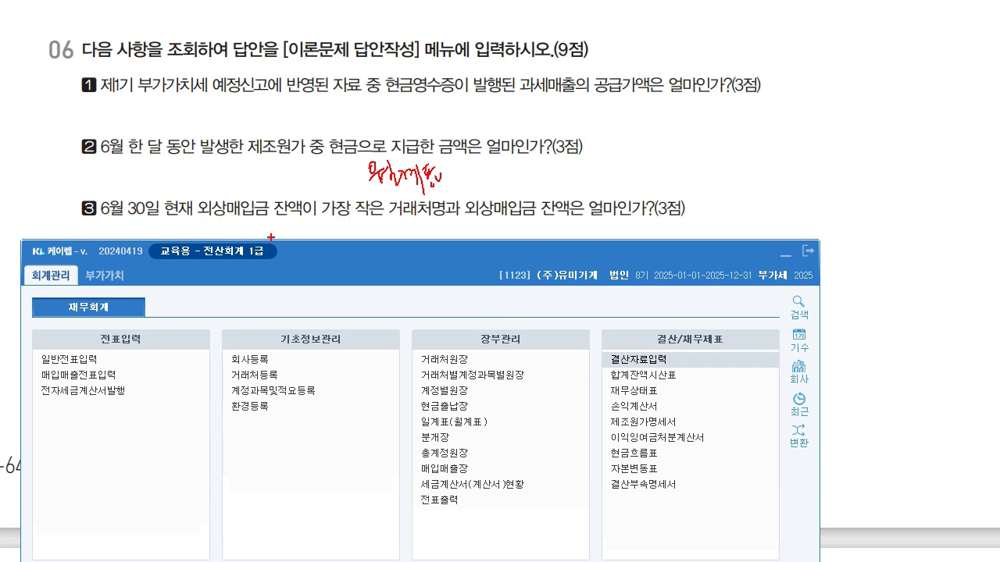
{"action": "mouse_move", "coordinate": [263, 229]}
{"action": "left_mouse_down"}
{"action": "mouse_move", "coordinate": [221, 223]}
{"action": "mouse_move", "coordinate": [269, 231]}
{"action": "left_mouse_up"}
{"action": "left_click_drag", "start_coordinate": [403, 208], "coordinate": [425, 231]}
{"action": "mouse_move", "coordinate": [266, 232]}
{"action": "left_mouse_down"}
{"action": "mouse_move", "coordinate": [331, 251]}
{"action": "mouse_move", "coordinate": [390, 215]}
{"action": "left_mouse_up"}
{"action": "mouse_move", "coordinate": [367, 249]}
{"action": "left_mouse_down"}
{"action": "mouse_move", "coordinate": [374, 272]}
{"action": "mouse_move", "coordinate": [442, 243]}
{"action": "mouse_move", "coordinate": [451, 261]}
{"action": "mouse_move", "coordinate": [461, 228]}
{"action": "mouse_move", "coordinate": [470, 231]}
{"action": "left_mouse_up"}
{"action": "key", "text": "Escape"}
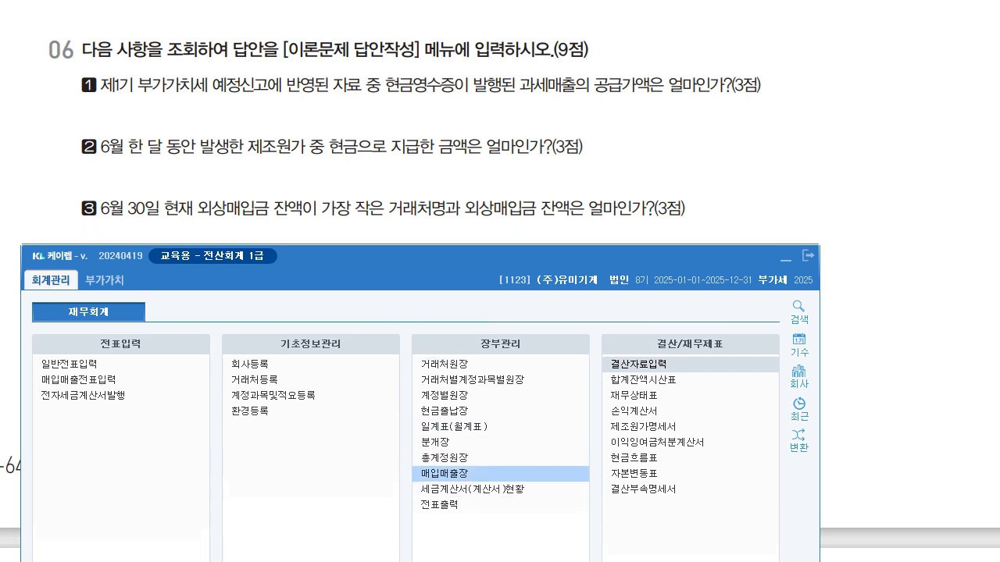
Open the 매입매출장 and set the inquiry period to 2025-01-01 through 2025-03-31
{"action": "left_click", "coordinate": [442, 474]}
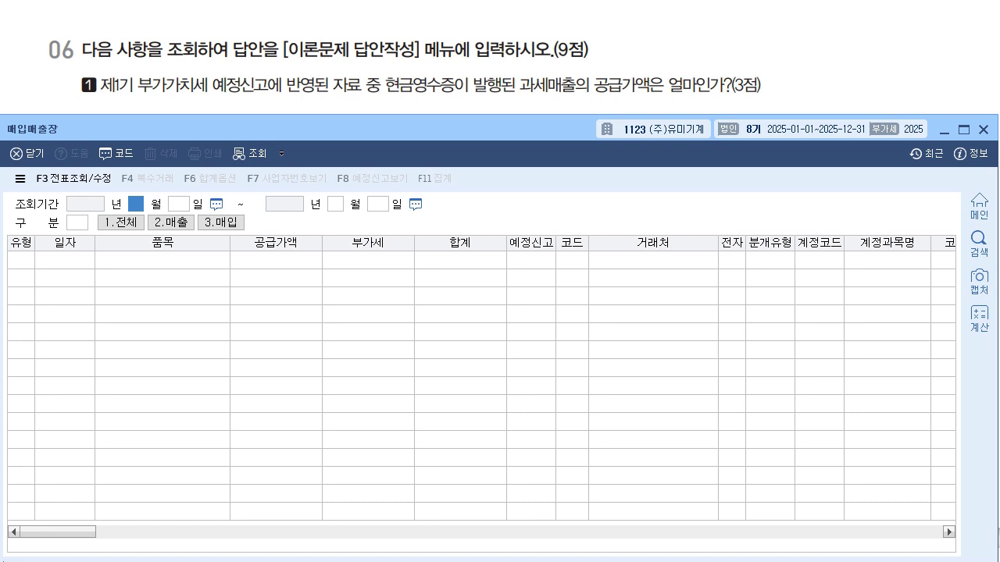
{"action": "type", "text": "1"}
{"action": "key", "text": "Return"}
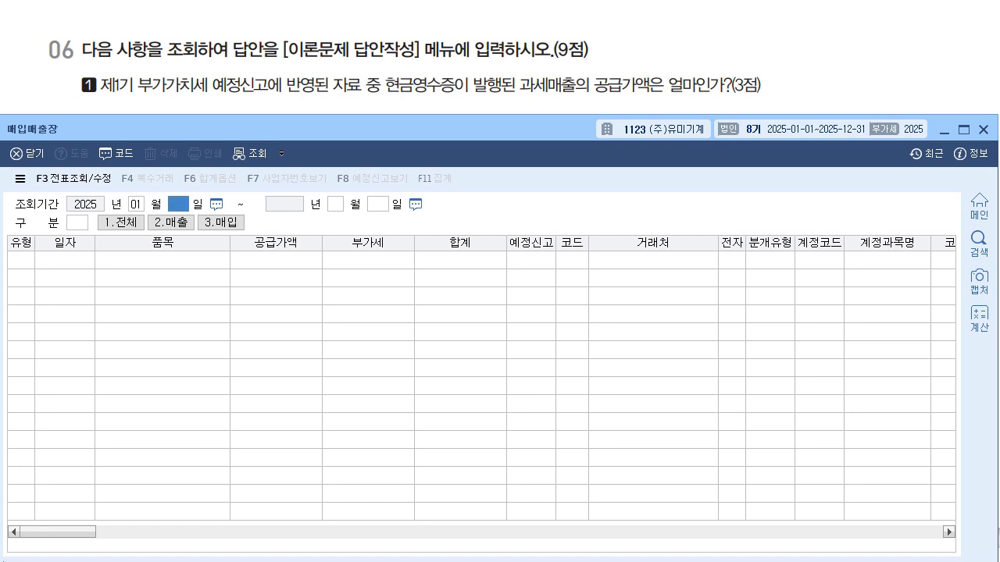
{"action": "type", "text": "1"}
{"action": "key", "text": "Return"}
{"action": "type", "text": "3"}
{"action": "key", "text": "Return"}
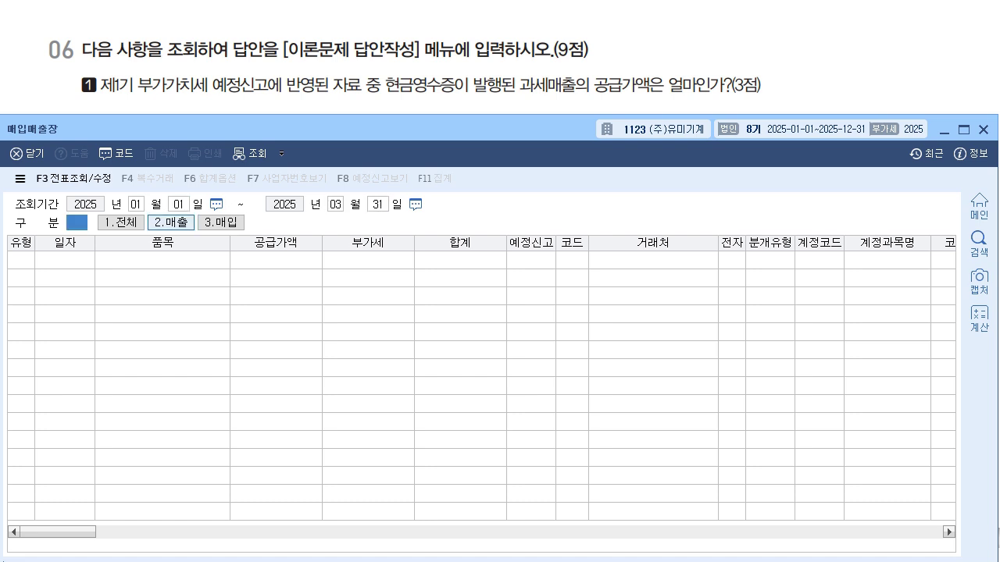
Restrict the 매입매출장 to 2.매출 entries of type 22.현과 and run the inquiry
{"action": "type", "text": "2"}
{"action": "key", "text": "Return"}
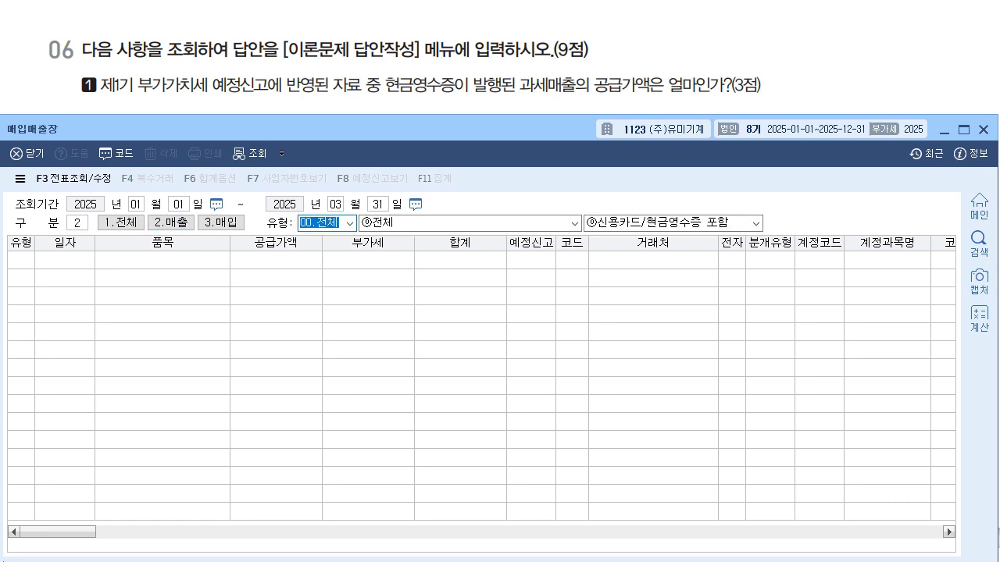
{"action": "key", "text": "alt+Down"}
{"action": "key", "text": "2"}
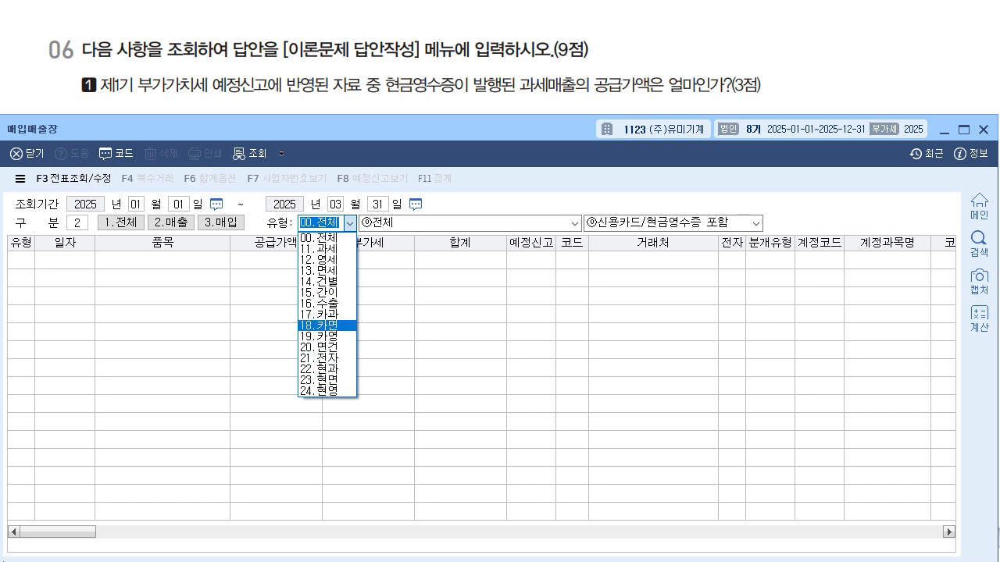
{"action": "key", "text": "Return"}
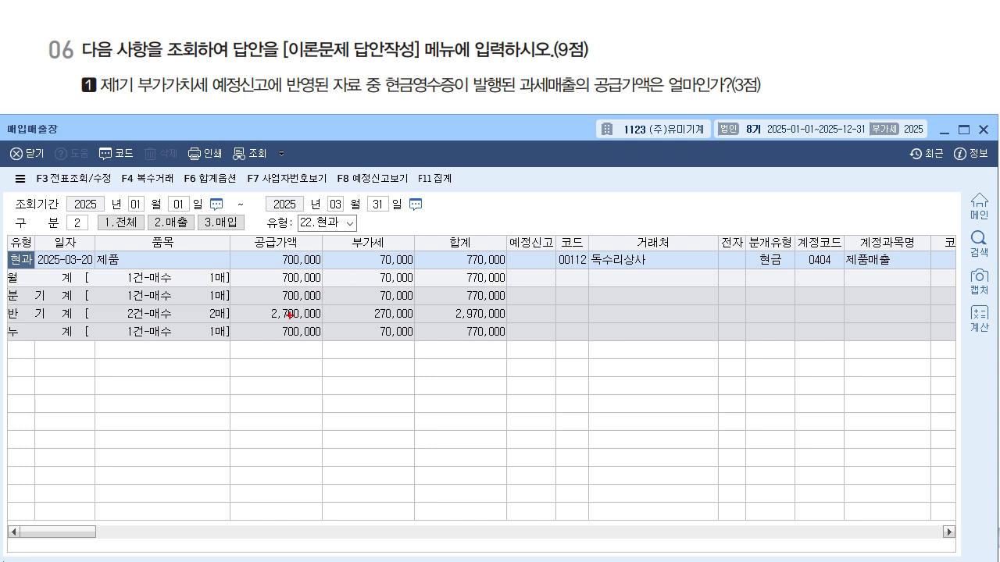
Mark the 분기계 supply amount, note it beside question 1, clear the marks, and close the 매입매출장
{"action": "mouse_move", "coordinate": [313, 311]}
{"action": "left_mouse_down"}
{"action": "mouse_move", "coordinate": [269, 288]}
{"action": "mouse_move", "coordinate": [314, 319]}
{"action": "left_mouse_up"}
{"action": "mouse_move", "coordinate": [248, 288]}
{"action": "left_mouse_down"}
{"action": "mouse_move", "coordinate": [255, 301]}
{"action": "mouse_move", "coordinate": [267, 275]}
{"action": "left_mouse_up"}
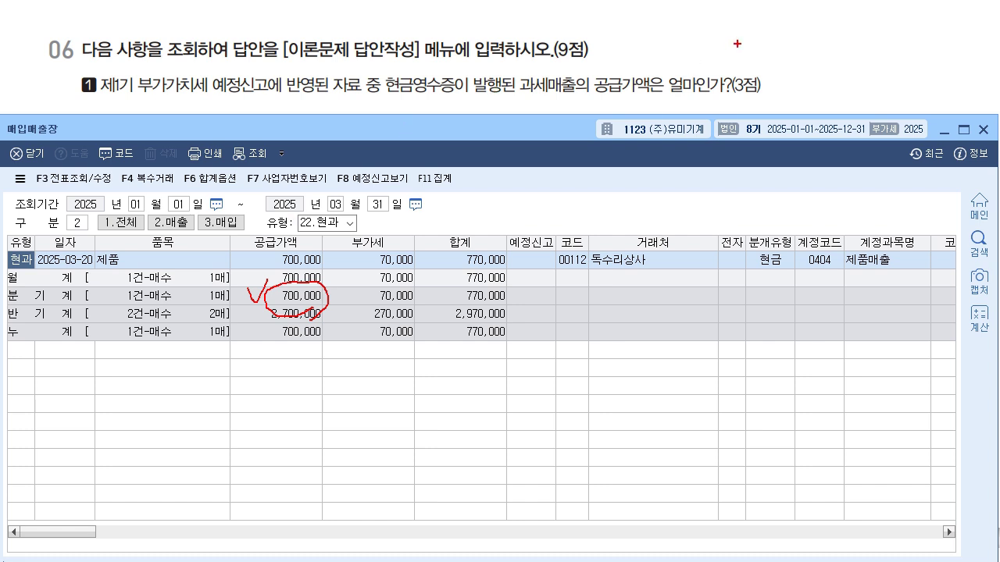
{"action": "left_click_drag", "start_coordinate": [792, 79], "coordinate": [793, 98]}
{"action": "mouse_move", "coordinate": [795, 81]}
{"action": "left_mouse_down"}
{"action": "mouse_move", "coordinate": [805, 103]}
{"action": "mouse_move", "coordinate": [826, 86]}
{"action": "mouse_move", "coordinate": [856, 87]}
{"action": "left_mouse_up"}
{"action": "key", "text": "Escape"}
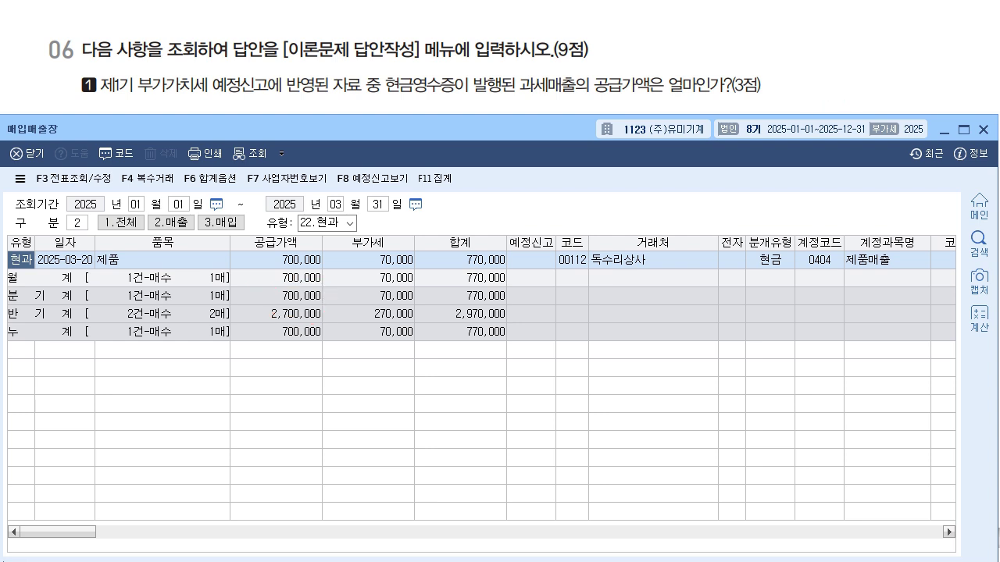
{"action": "key", "text": "Escape"}
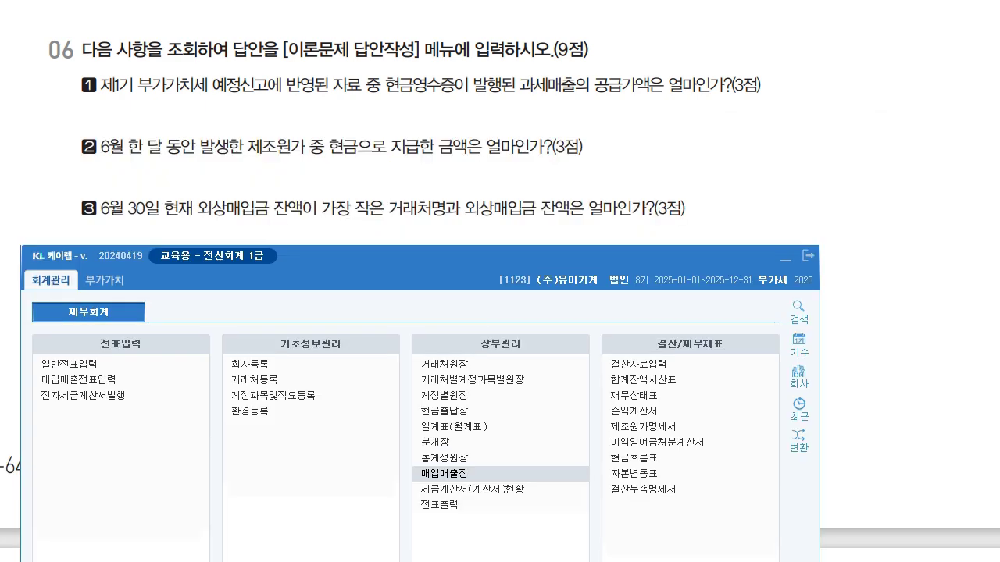
Open the 월계표 and display June 2025 through June 2025
{"action": "left_click", "coordinate": [453, 426]}
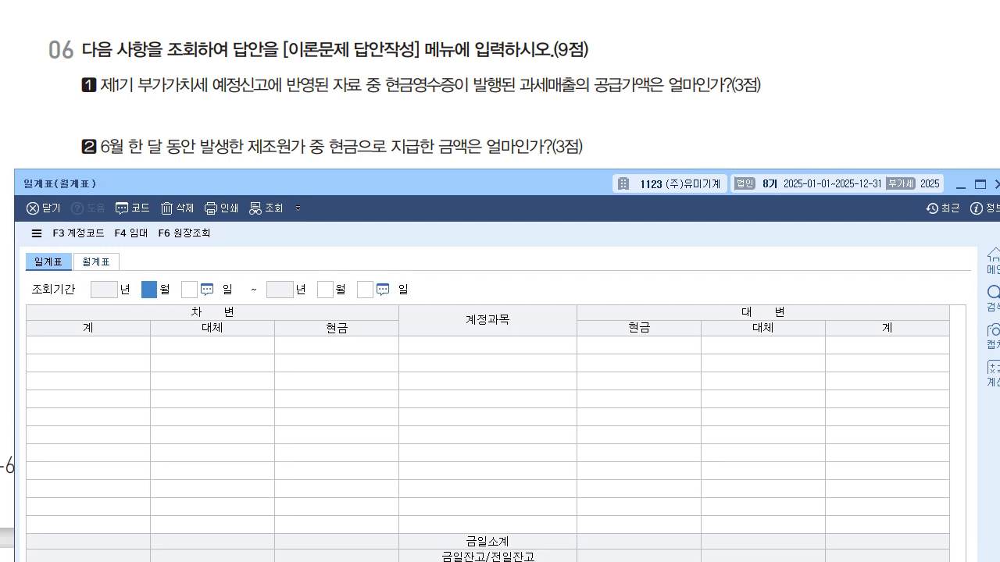
{"action": "left_click", "coordinate": [96, 262]}
{"action": "type", "text": "06"}
{"action": "key", "text": "Return"}
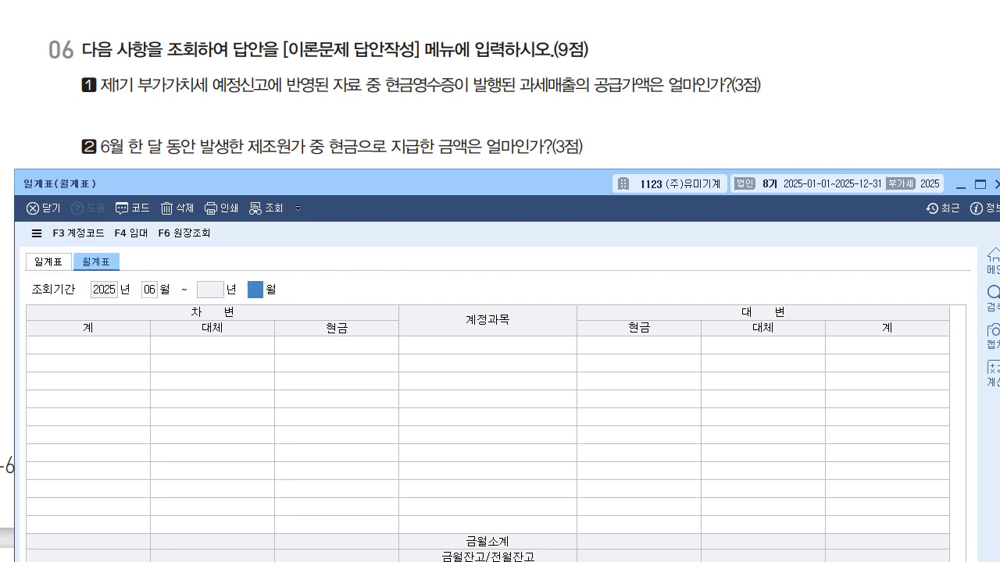
{"action": "key", "text": "Return"}
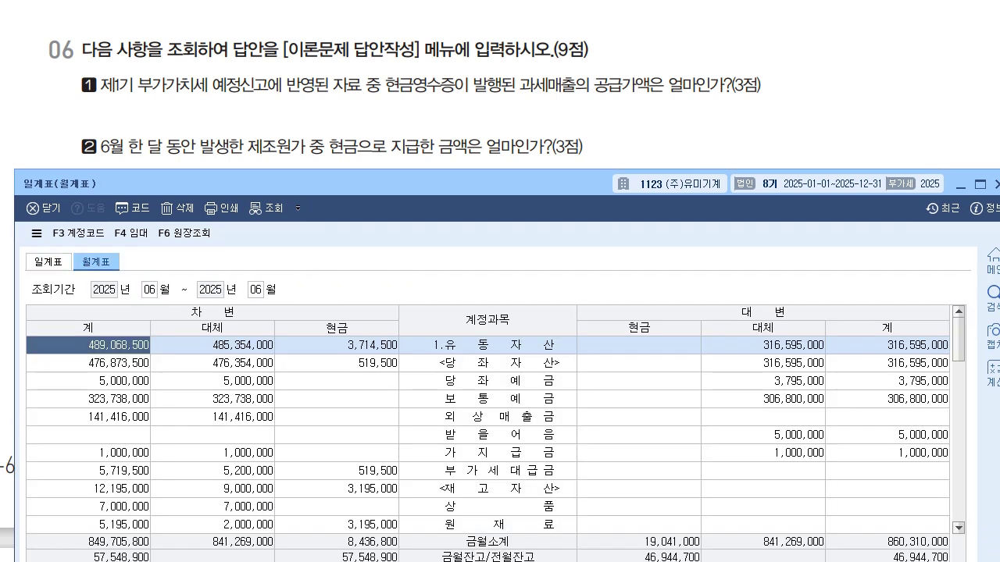
{"action": "left_click", "coordinate": [48, 262]}
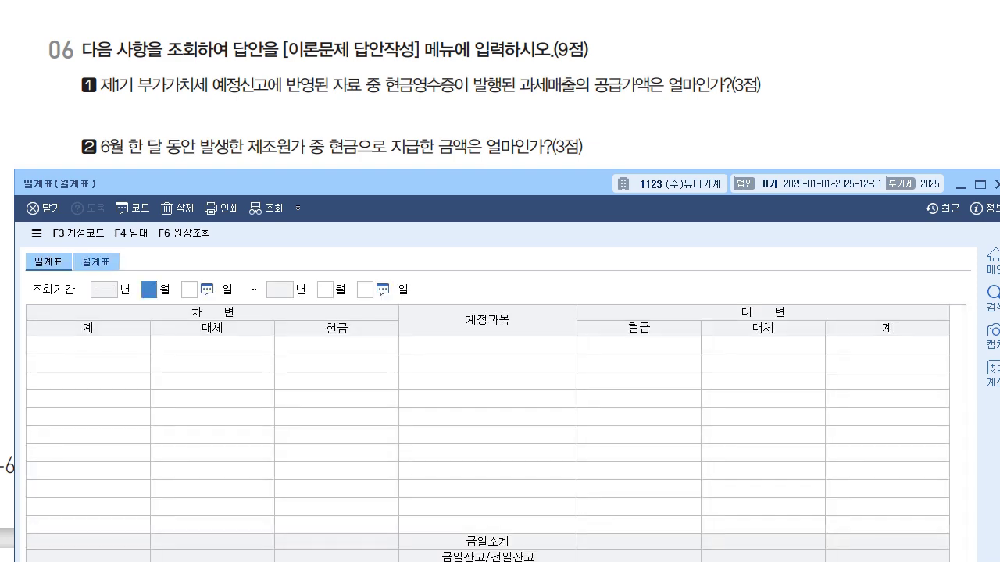
{"action": "left_click", "coordinate": [96, 262]}
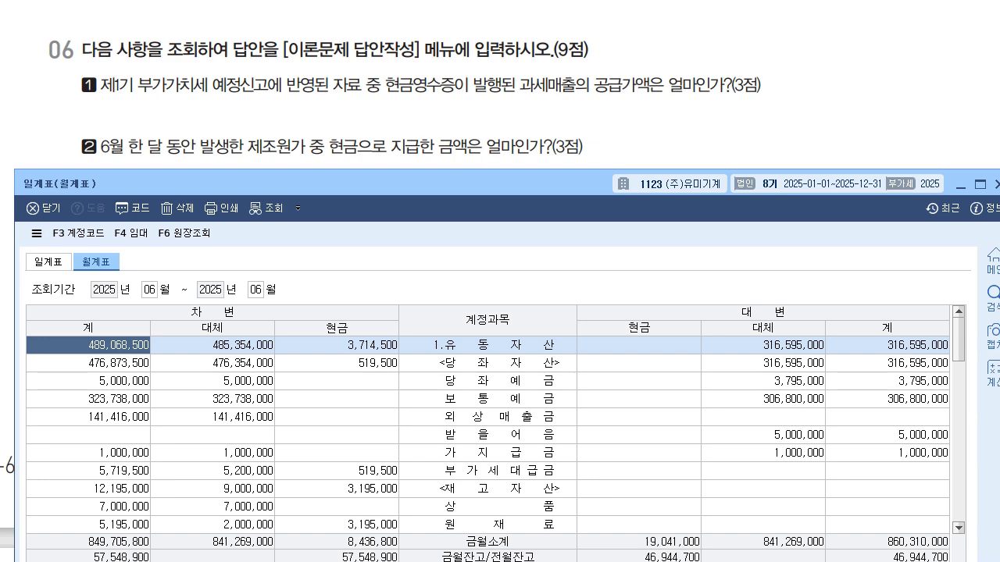
Find and select the 5.제조원가 row in the June 월계표
{"action": "left_click_drag", "start_coordinate": [391, 183], "coordinate": [400, 64]}
{"action": "scroll", "coordinate": [497, 312], "scroll_direction": "down", "scroll_amount": 9}
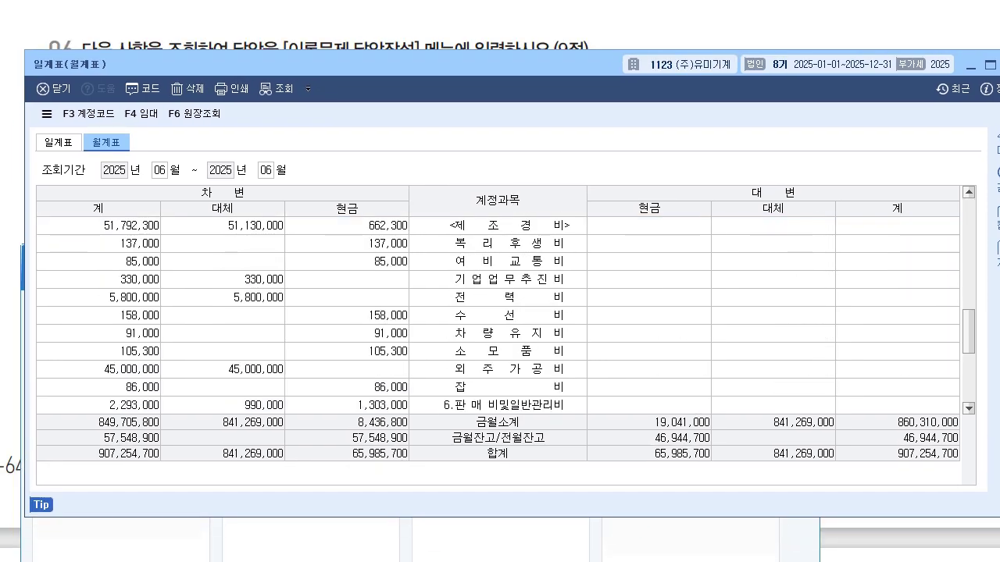
{"action": "scroll", "coordinate": [497, 312], "scroll_direction": "up", "scroll_amount": 1}
{"action": "left_click", "coordinate": [497, 225]}
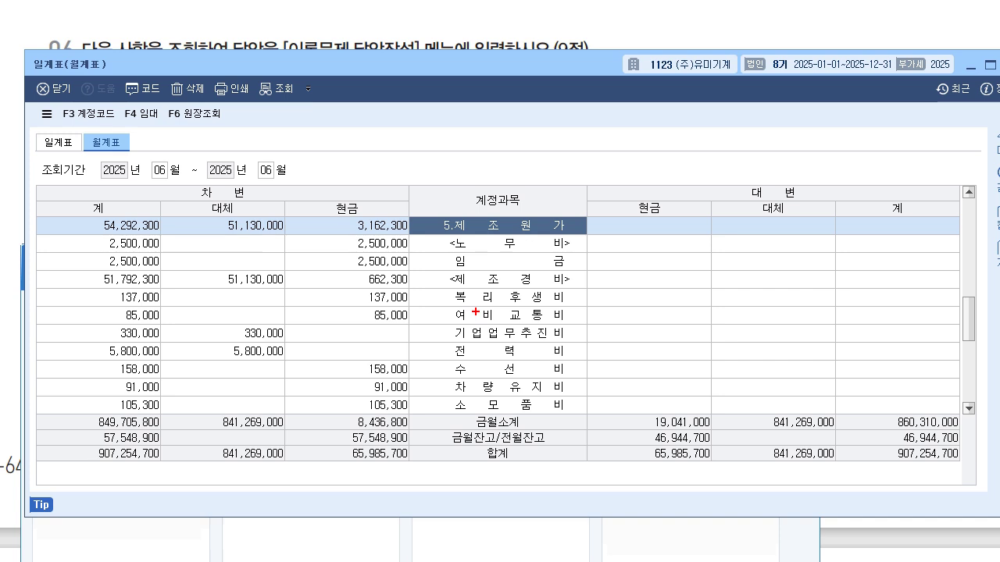
Mark the 제조원가 row's debit 현금 amount against its 대체 amount, clear the marks, and close the 월계표
{"action": "mouse_move", "coordinate": [532, 231]}
{"action": "left_mouse_down"}
{"action": "mouse_move", "coordinate": [488, 209]}
{"action": "mouse_move", "coordinate": [539, 246]}
{"action": "left_mouse_up"}
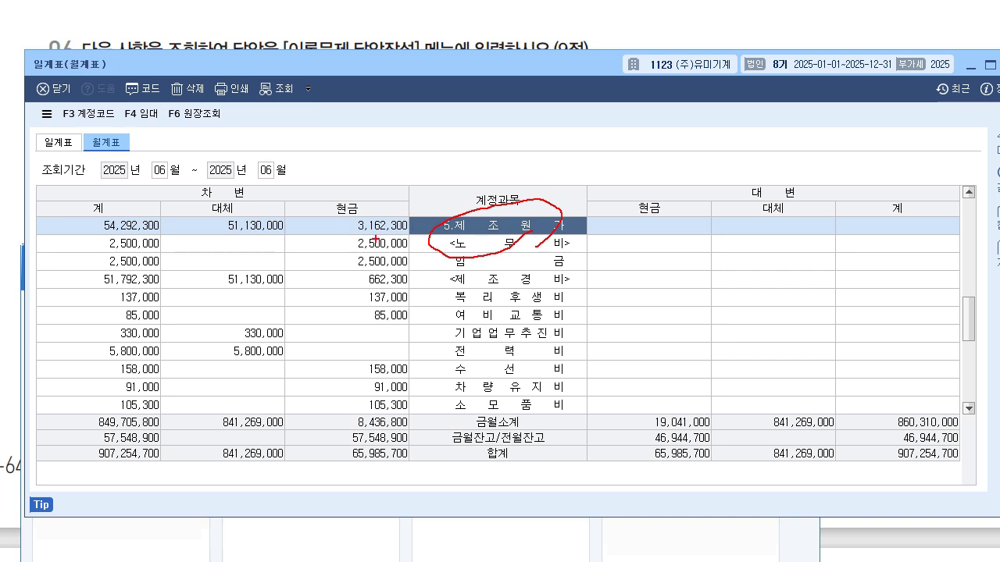
{"action": "mouse_move", "coordinate": [328, 190]}
{"action": "left_mouse_down"}
{"action": "mouse_move", "coordinate": [329, 221]}
{"action": "mouse_move", "coordinate": [312, 206]}
{"action": "left_mouse_up"}
{"action": "left_click_drag", "start_coordinate": [212, 246], "coordinate": [248, 242]}
{"action": "left_click_drag", "start_coordinate": [327, 242], "coordinate": [378, 239]}
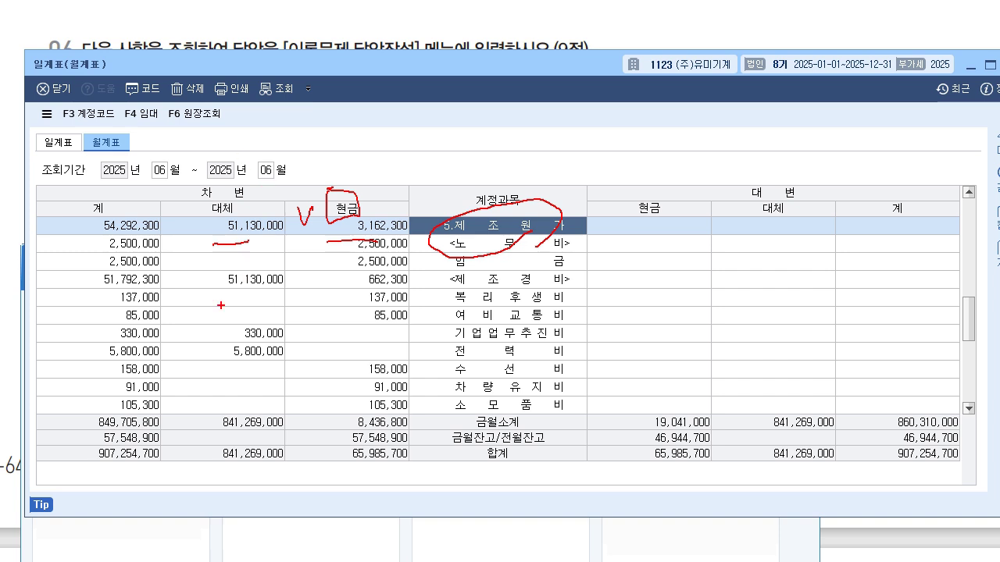
{"action": "mouse_move", "coordinate": [338, 239]}
{"action": "left_mouse_down"}
{"action": "mouse_move", "coordinate": [340, 211]}
{"action": "mouse_move", "coordinate": [358, 232]}
{"action": "left_mouse_up"}
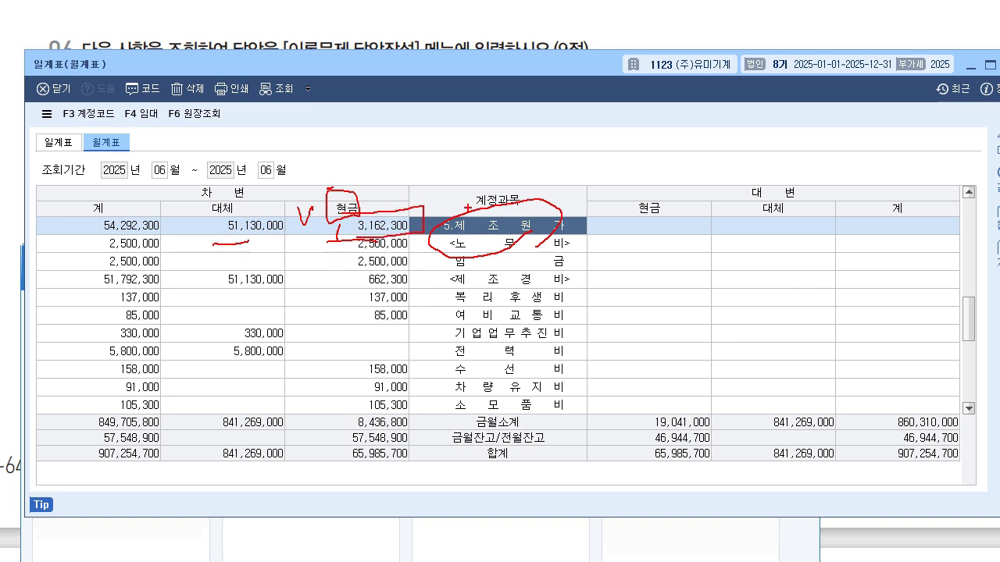
{"action": "key", "text": "Escape"}
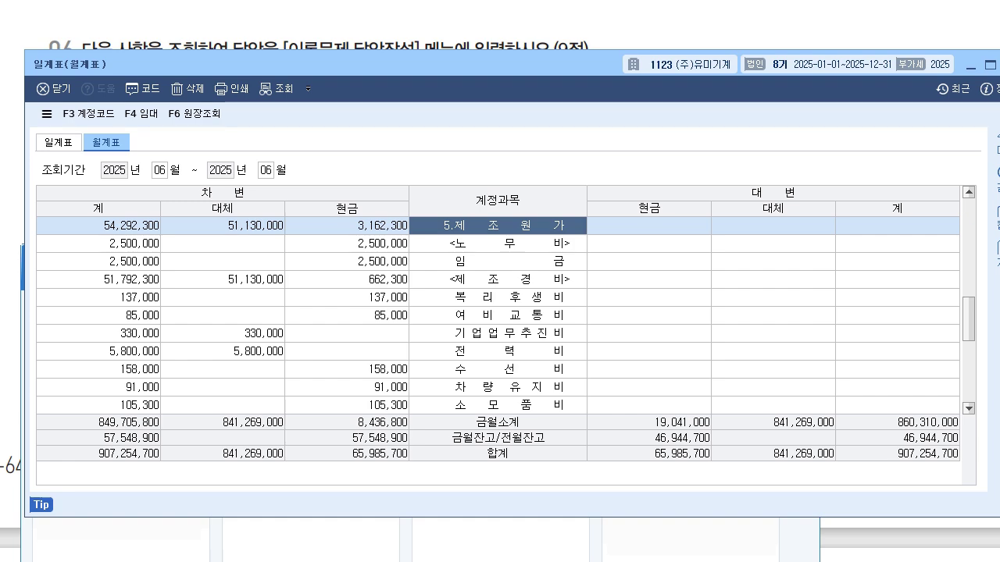
{"action": "key", "text": "Escape"}
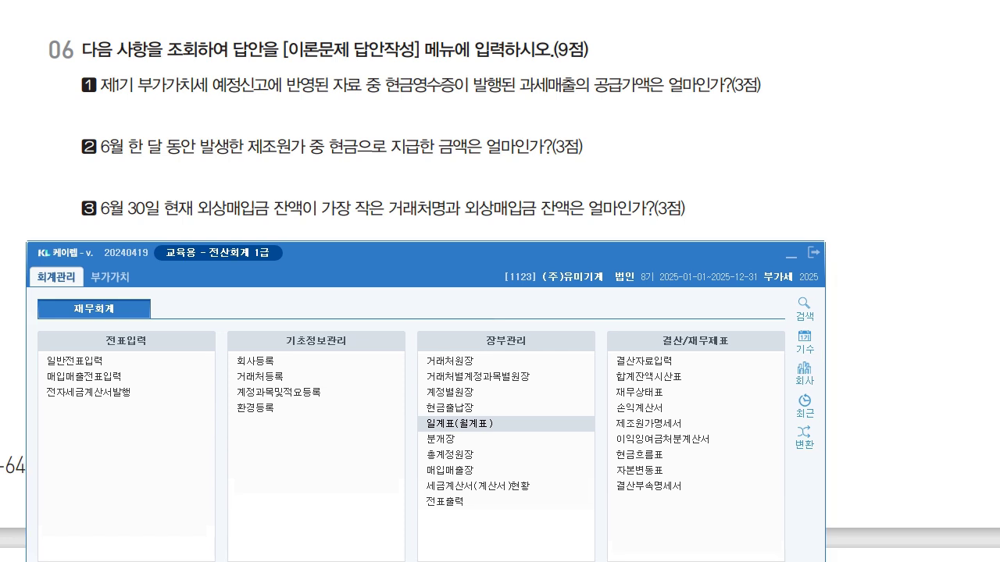
Open the 거래처원장 balance view and set the period to 2025-06-30 through 2025-06-30
{"action": "left_click", "coordinate": [451, 362]}
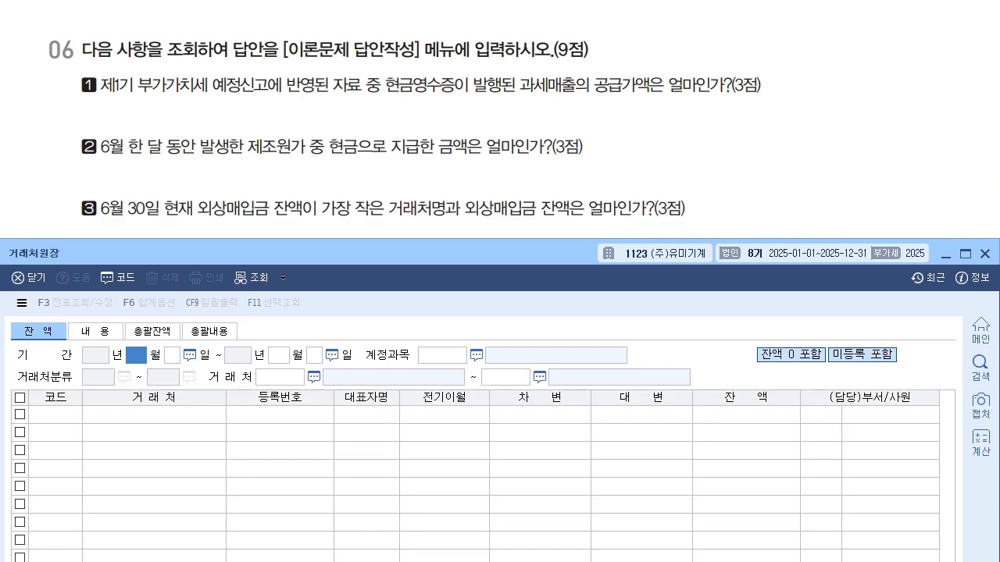
{"action": "type", "text": "6"}
{"action": "key", "text": "Return"}
{"action": "key", "text": "Return"}
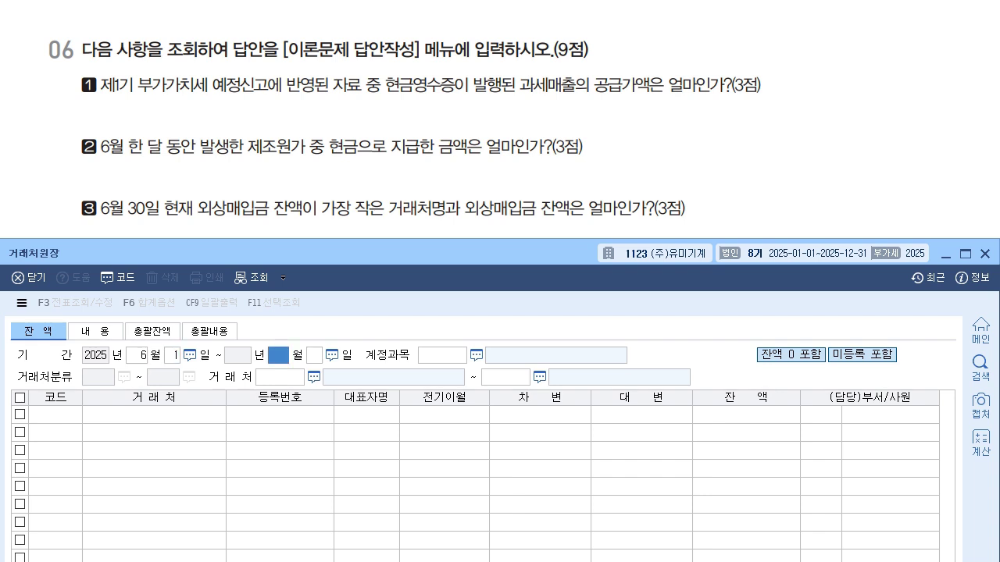
{"action": "left_click", "coordinate": [172, 355]}
{"action": "type", "text": "30"}
{"action": "key", "text": "Return"}
{"action": "type", "text": "6"}
{"action": "key", "text": "Return"}
{"action": "key", "text": "Return"}
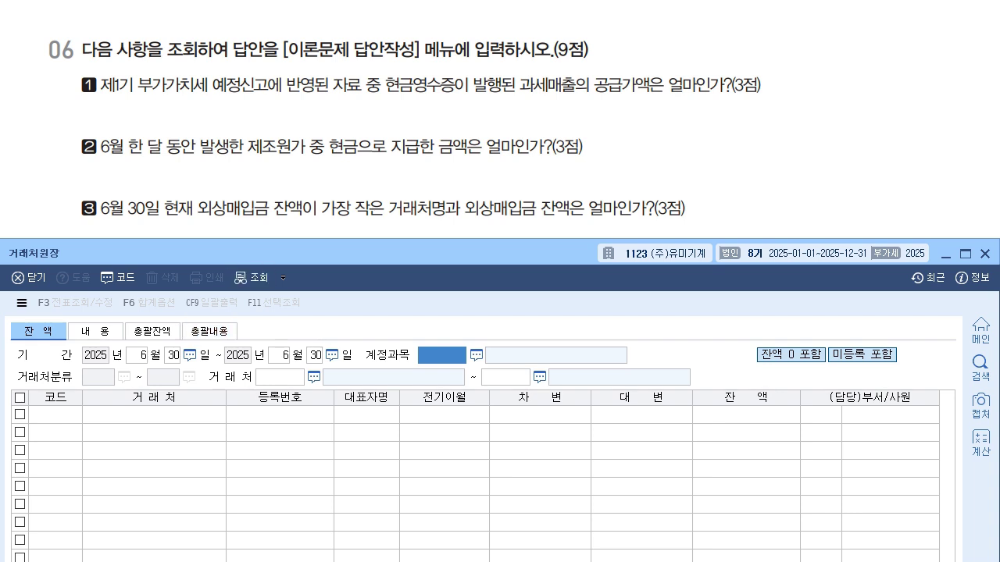
Display the balances of account 0251 외상매입금 for the full range of 거래처
{"action": "type", "text": "0251"}
{"action": "key", "text": "Return"}
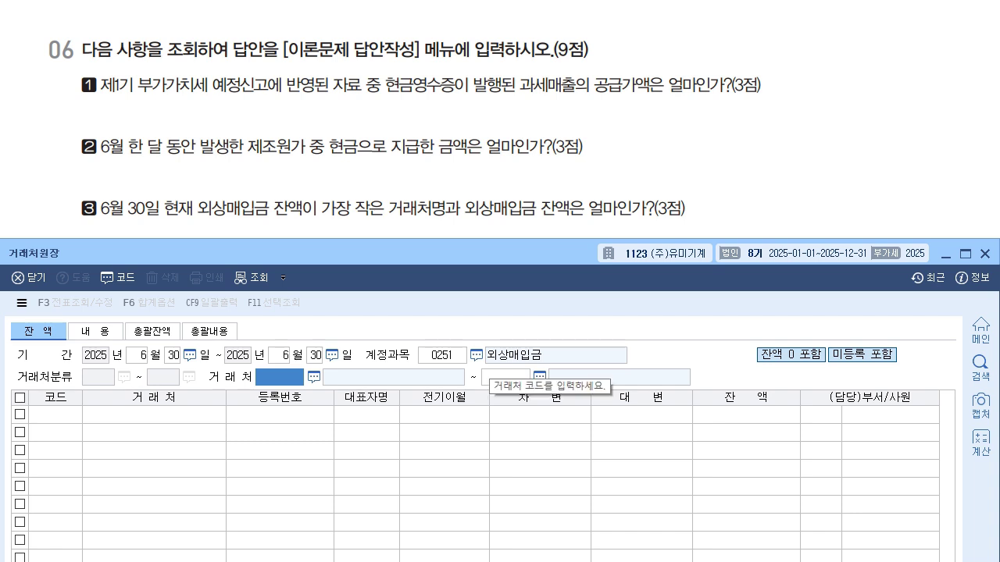
{"action": "key", "text": "Return"}
{"action": "key", "text": "Return"}
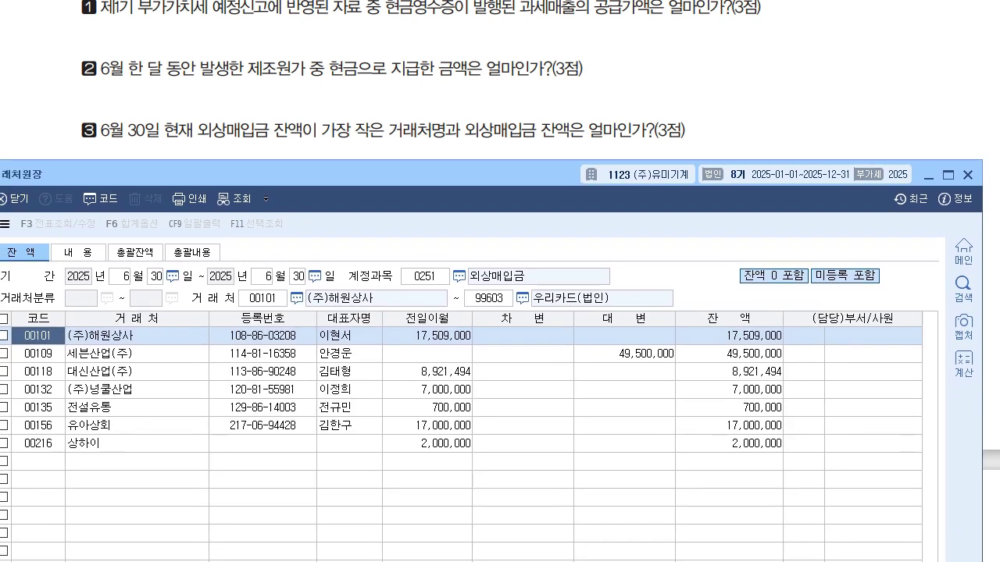
Compare the 외상매입금 balances in the 잔액 column and select the smallest one
{"action": "left_click", "coordinate": [728, 336]}
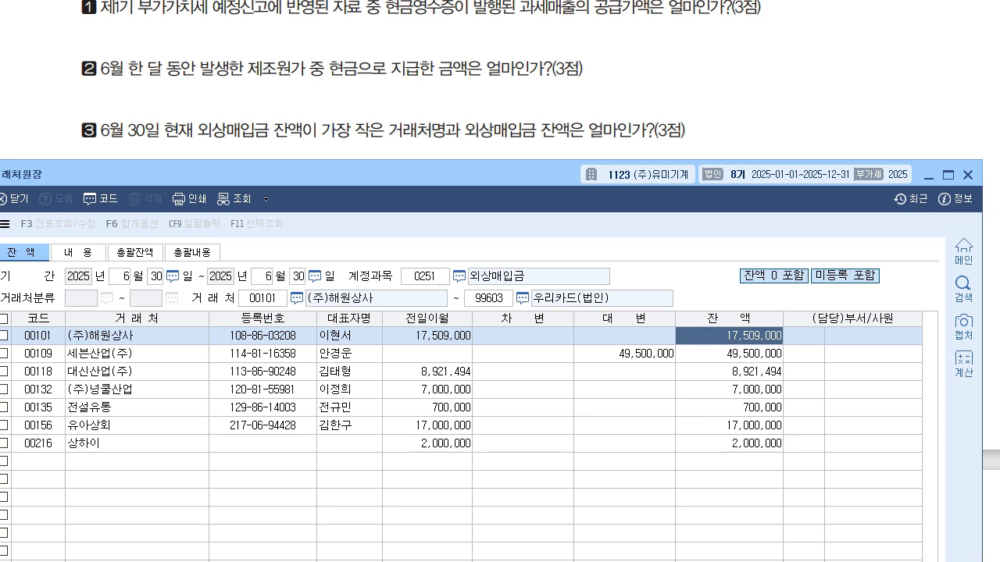
{"action": "key", "text": "Down"}
{"action": "key", "text": "Down"}
{"action": "key", "text": "Down"}
{"action": "key", "text": "Down"}
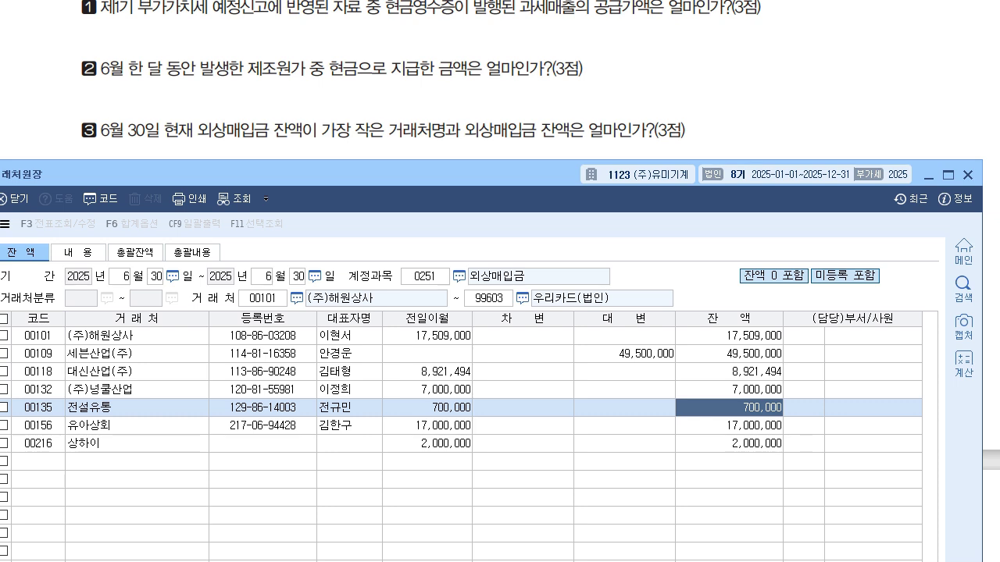
Circle 전설유통 and its balance, note the name and 700,000 beside question 3, and clear the annotations
{"action": "left_click_drag", "start_coordinate": [779, 414], "coordinate": [771, 387]}
{"action": "left_click_drag", "start_coordinate": [93, 387], "coordinate": [103, 413]}
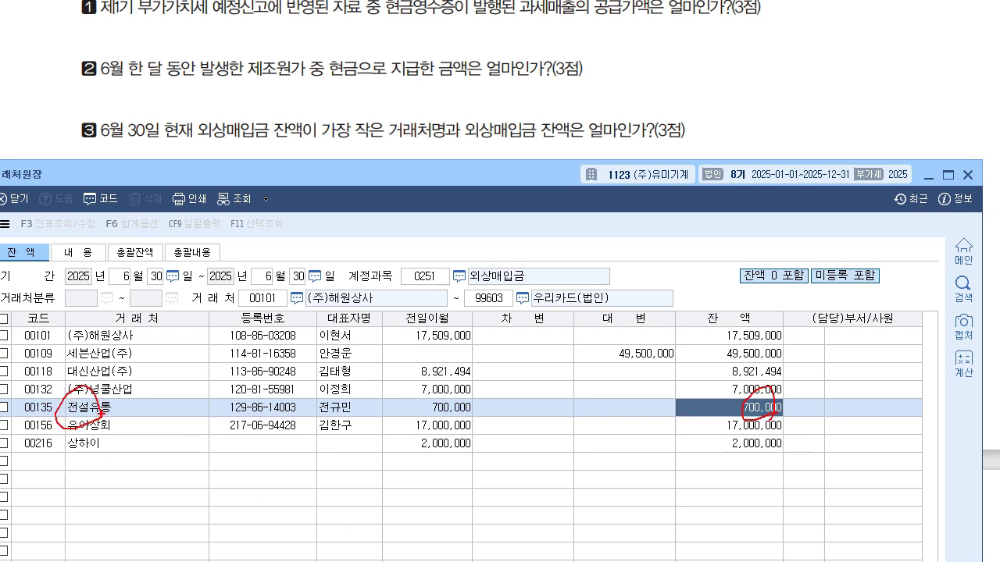
{"action": "mouse_move", "coordinate": [695, 132]}
{"action": "left_mouse_down"}
{"action": "mouse_move", "coordinate": [753, 135]}
{"action": "mouse_move", "coordinate": [749, 148]}
{"action": "mouse_move", "coordinate": [767, 133]}
{"action": "mouse_move", "coordinate": [785, 156]}
{"action": "left_mouse_up"}
{"action": "mouse_move", "coordinate": [803, 116]}
{"action": "left_mouse_down"}
{"action": "mouse_move", "coordinate": [803, 140]}
{"action": "mouse_move", "coordinate": [843, 148]}
{"action": "mouse_move", "coordinate": [856, 138]}
{"action": "left_mouse_up"}
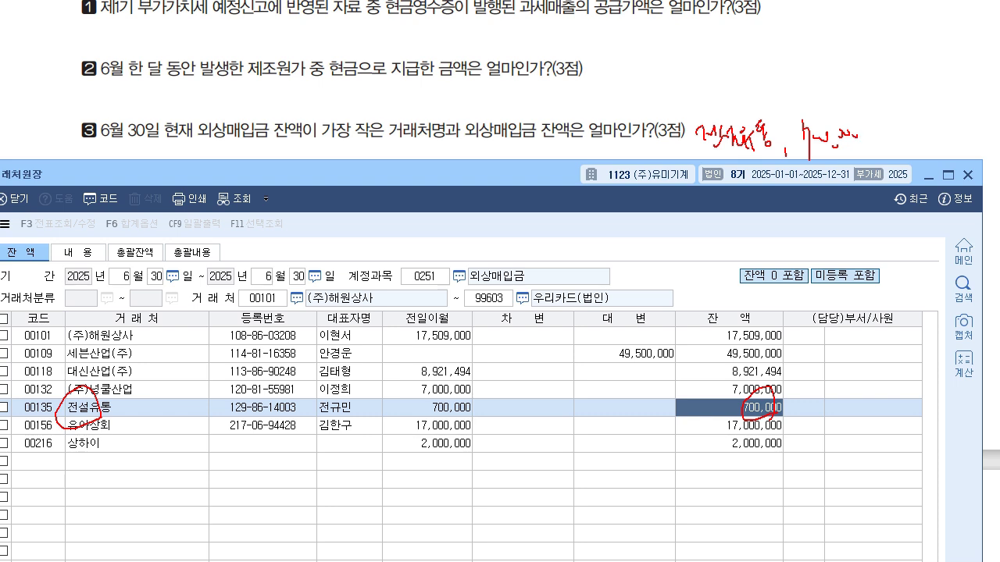
{"action": "left_click_drag", "start_coordinate": [779, 167], "coordinate": [852, 159]}
{"action": "left_click_drag", "start_coordinate": [706, 166], "coordinate": [678, 294]}
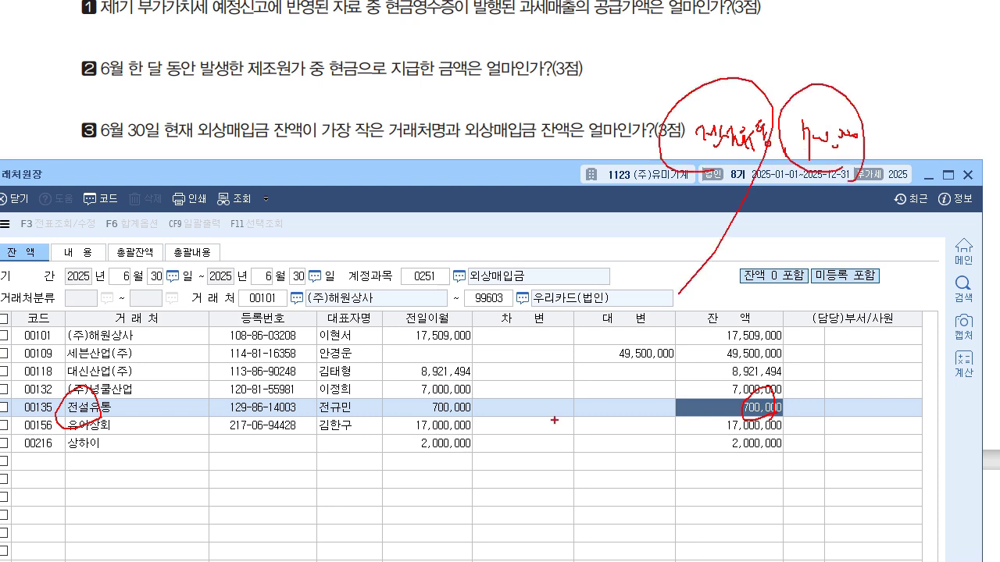
{"action": "key", "text": "Escape"}
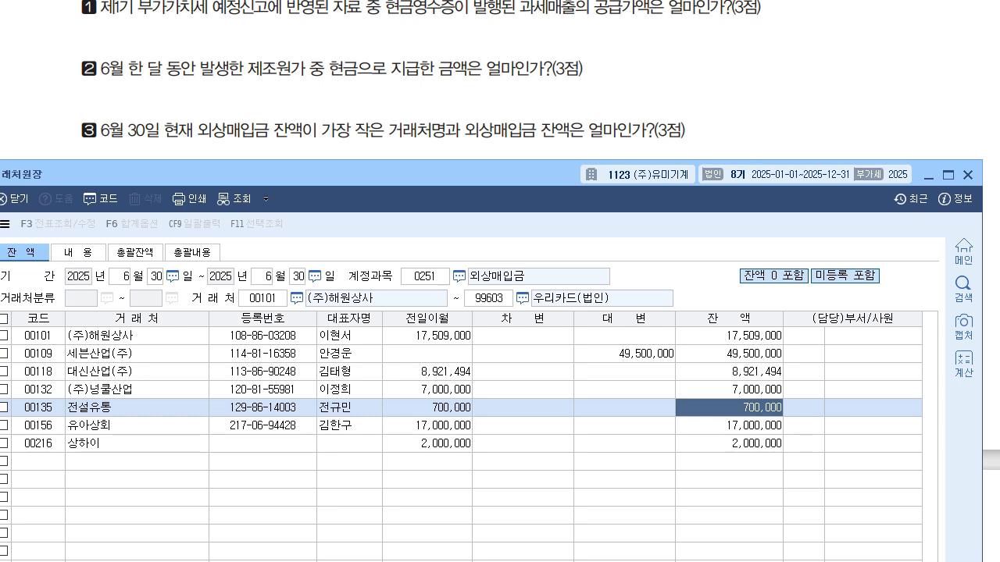